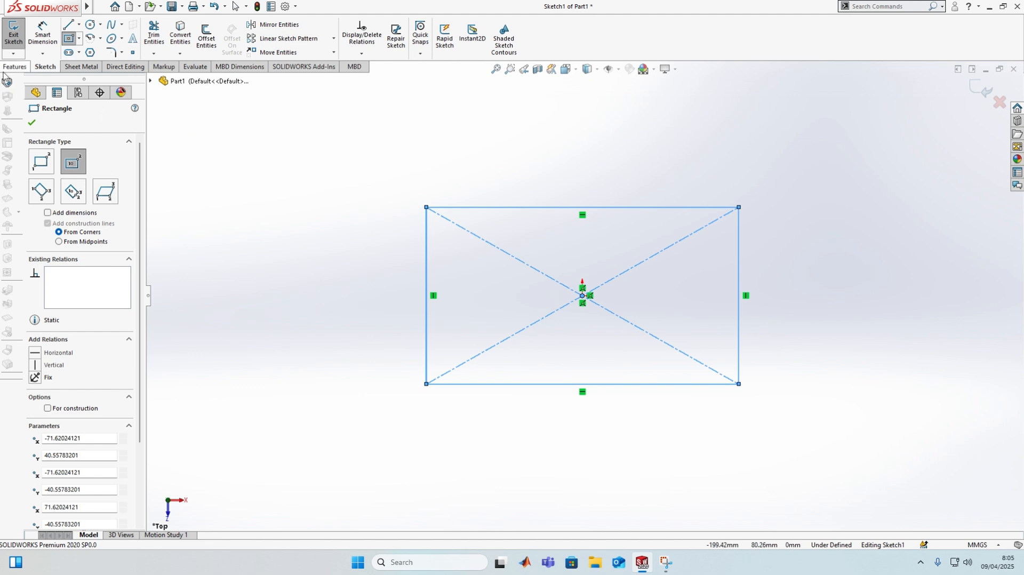
- Dimension the rectangle's height between its two horizontal edges as 130 mm
click(42, 34)
click(484, 208)
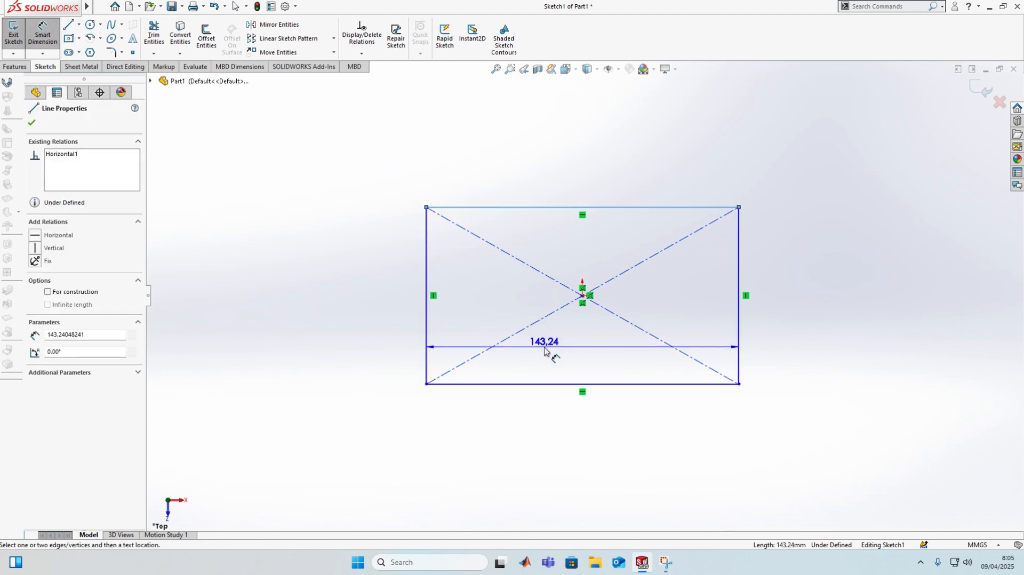
click(567, 384)
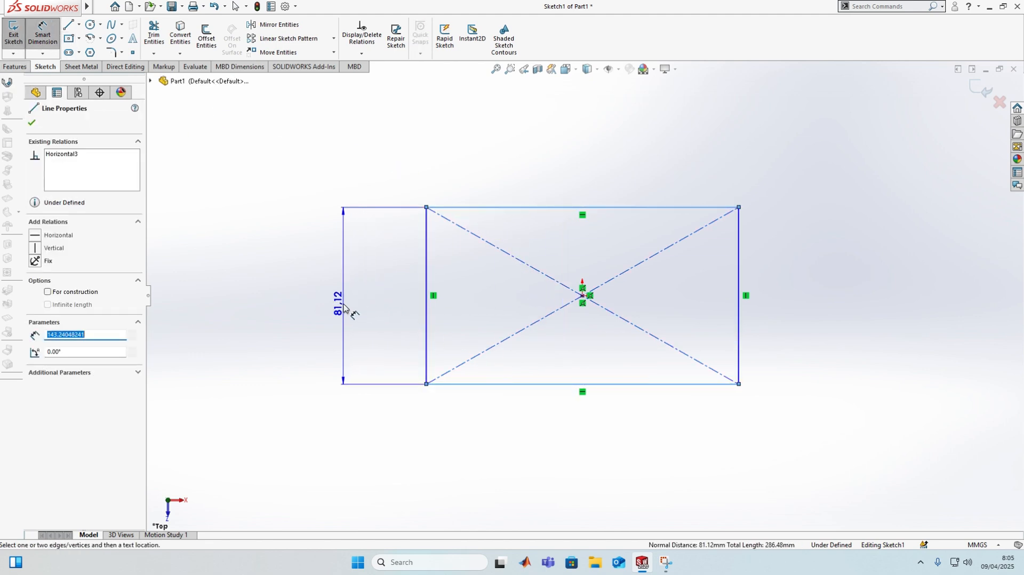
click(354, 309)
text(130)
key(Return)
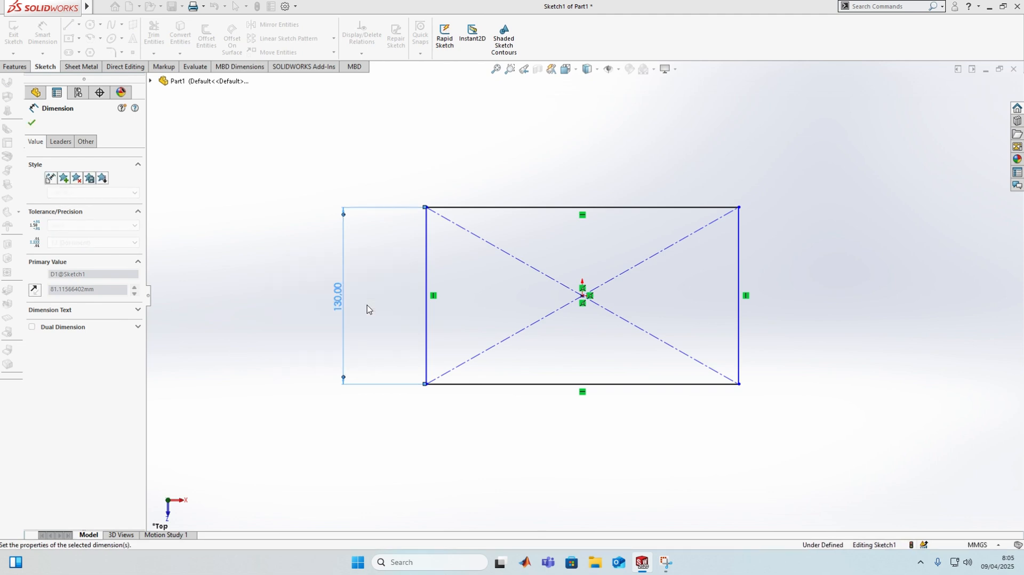
- Dimension the rectangle's width between its two vertical edges as 230 mm
click(427, 229)
click(740, 265)
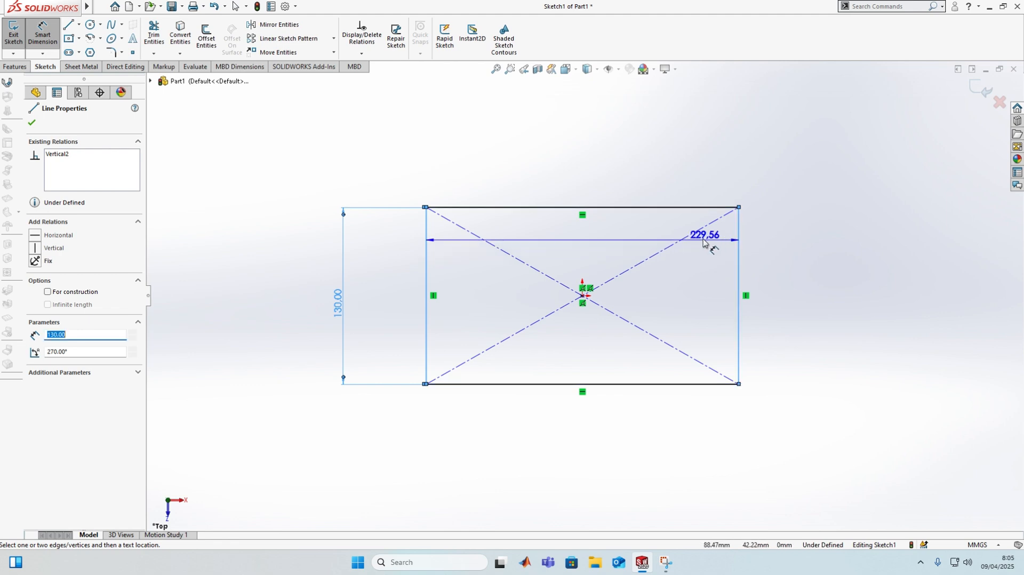
click(576, 158)
text(230)
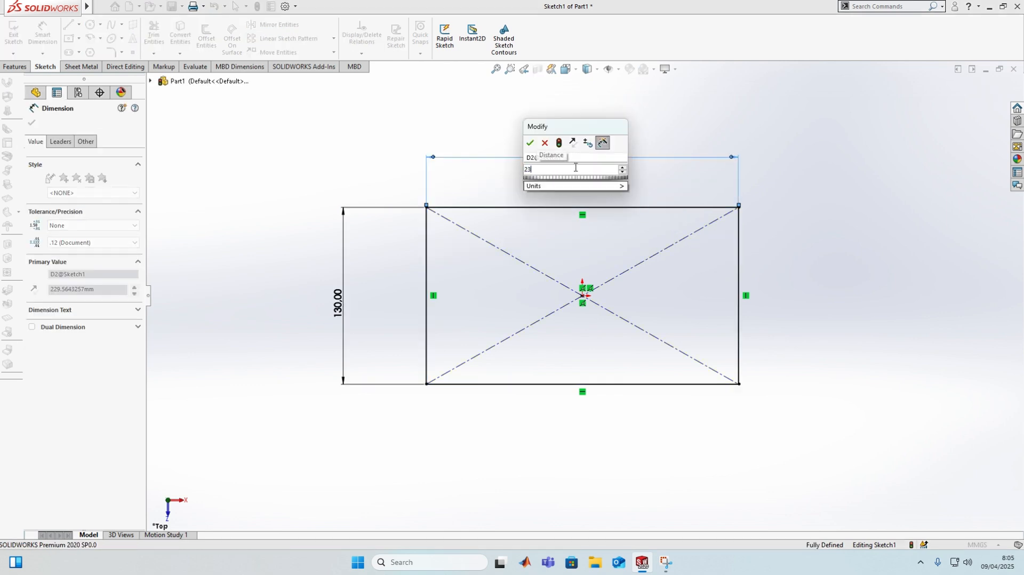
key(Return)
click(33, 122)
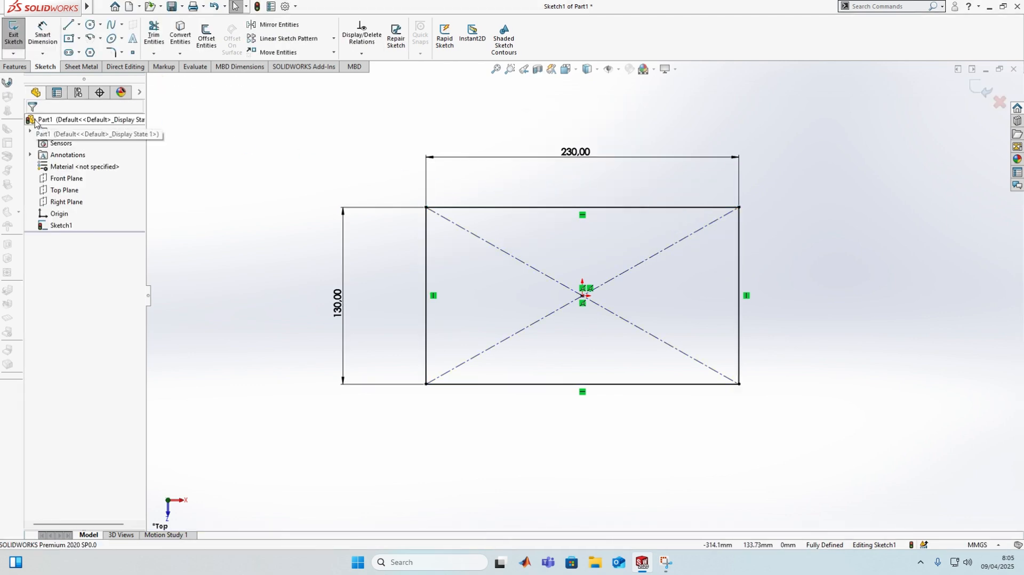
- Create a sheet metal base flange from the rectangle sketch with a thickness of 2.5 mm
click(80, 66)
click(19, 35)
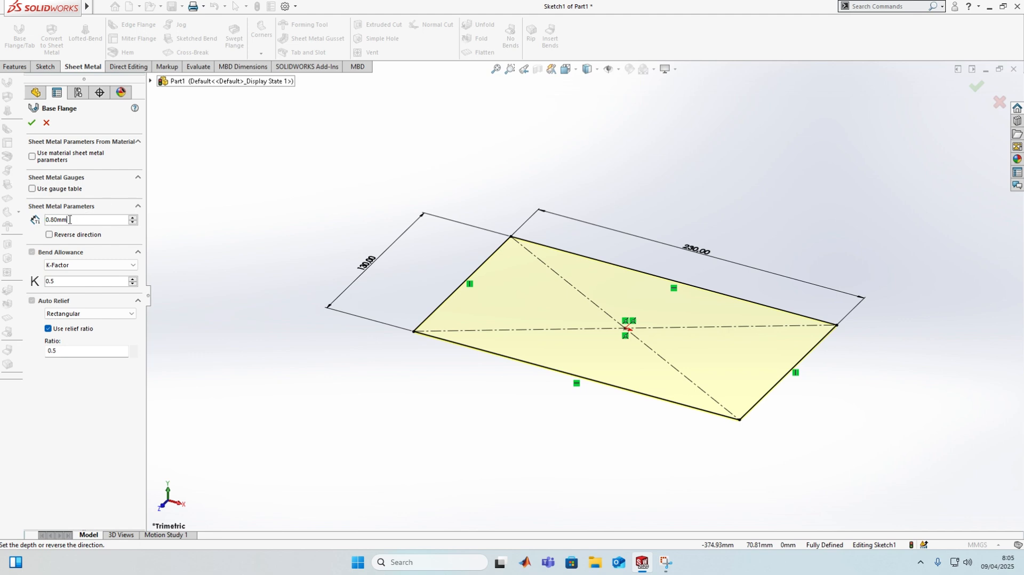
key(BackSpace)
key(BackSpace)
key(BackSpace)
key(BackSpace)
key(BackSpace)
key(BackSpace)
text(2.5)
key(Return)
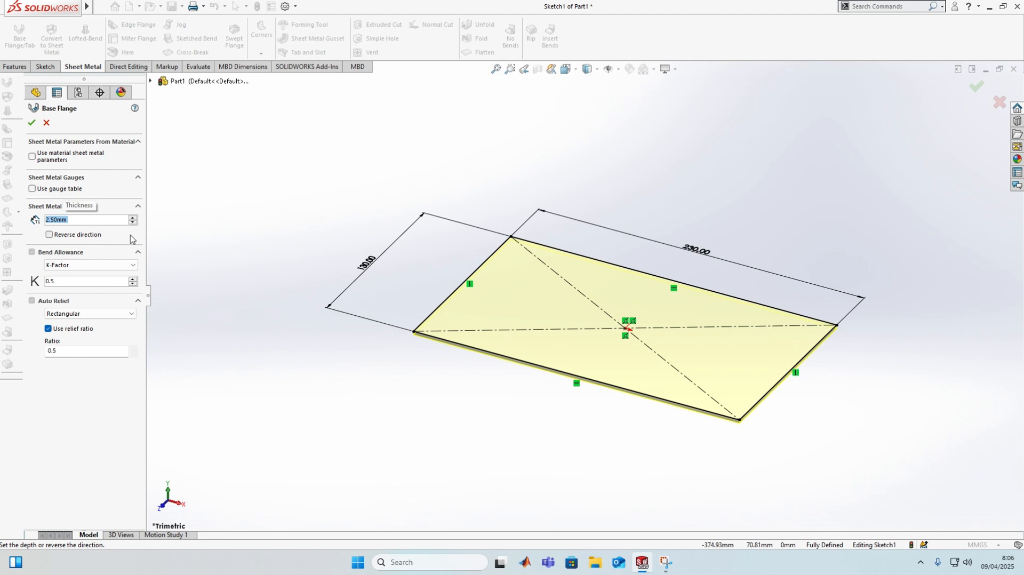
click(32, 124)
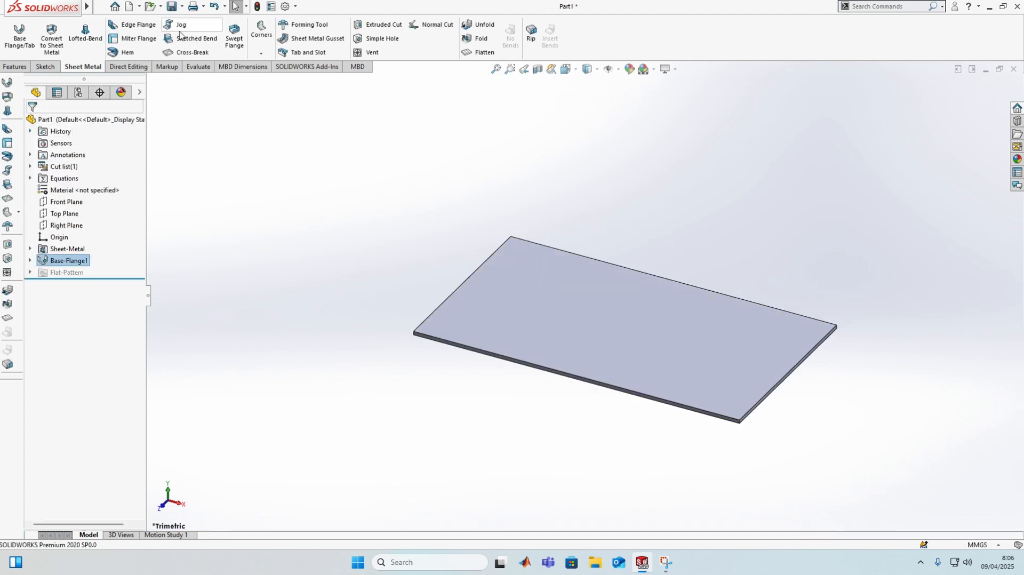
click(133, 25)
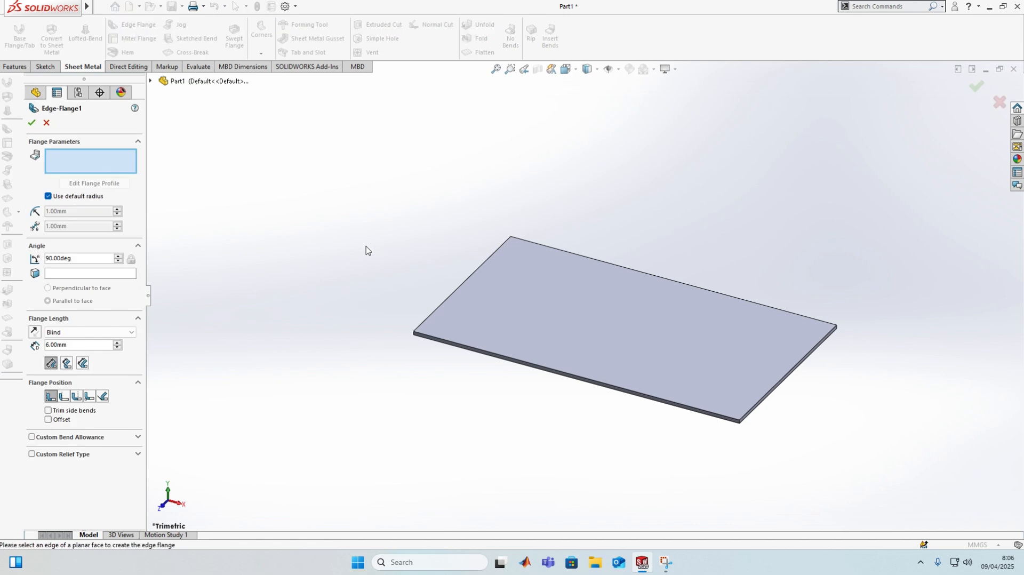
click(469, 285)
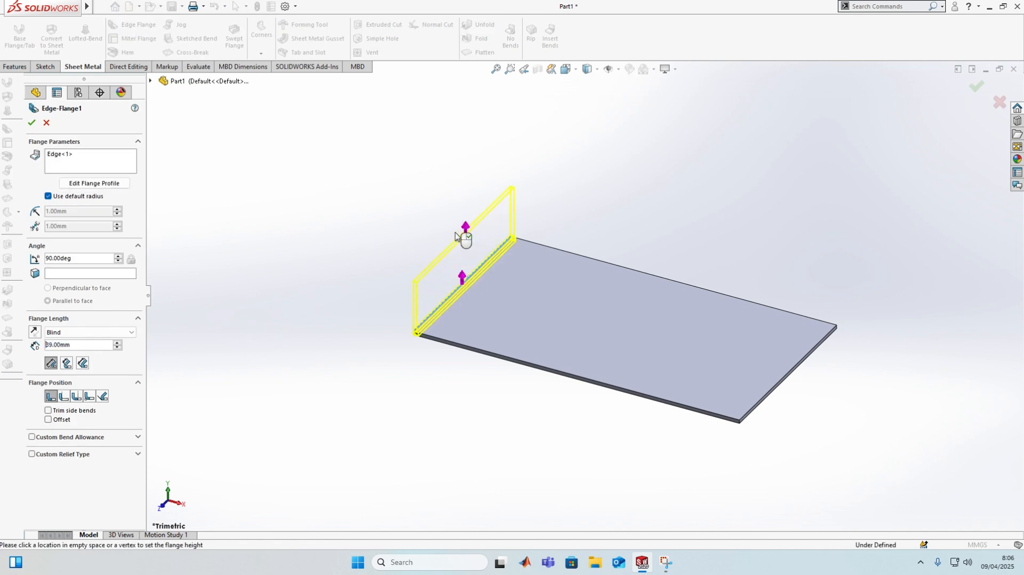
click(456, 233)
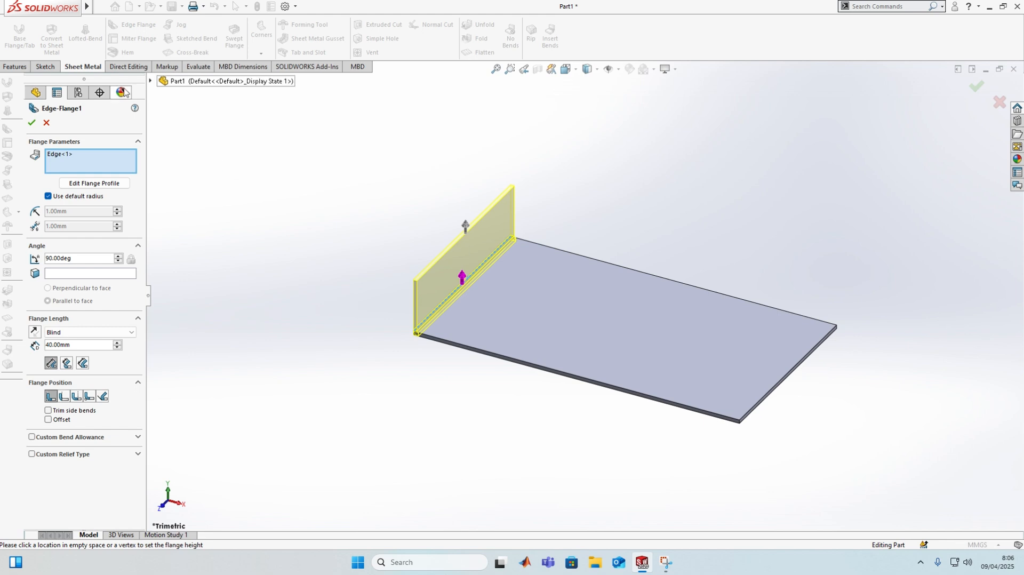
click(47, 123)
- Set up an upward 90° edge flange, 35 mm long, on one short edge of the plate
click(138, 24)
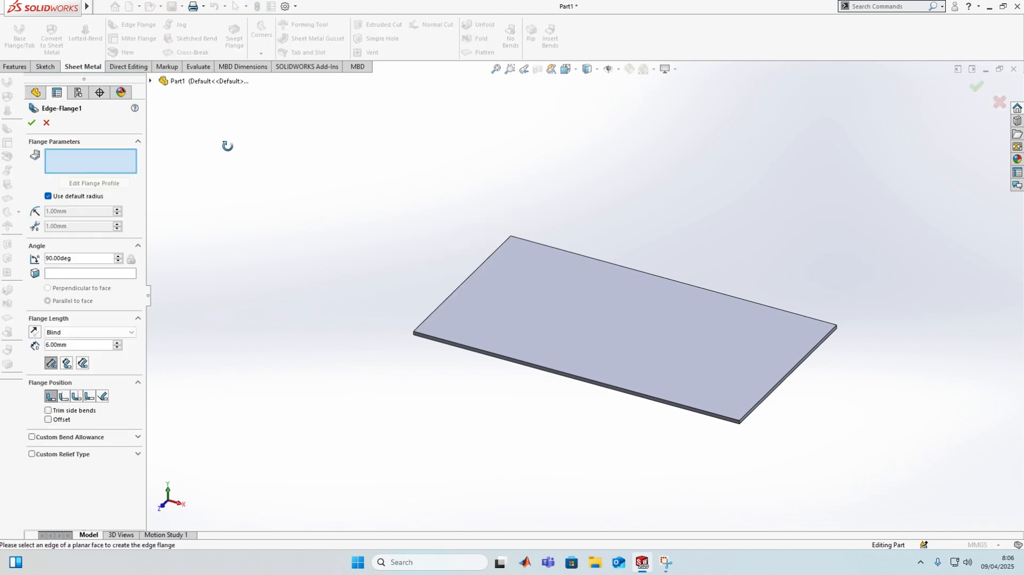
middle_drag(226, 144, 322, 202)
scroll(448, 269, down, 3)
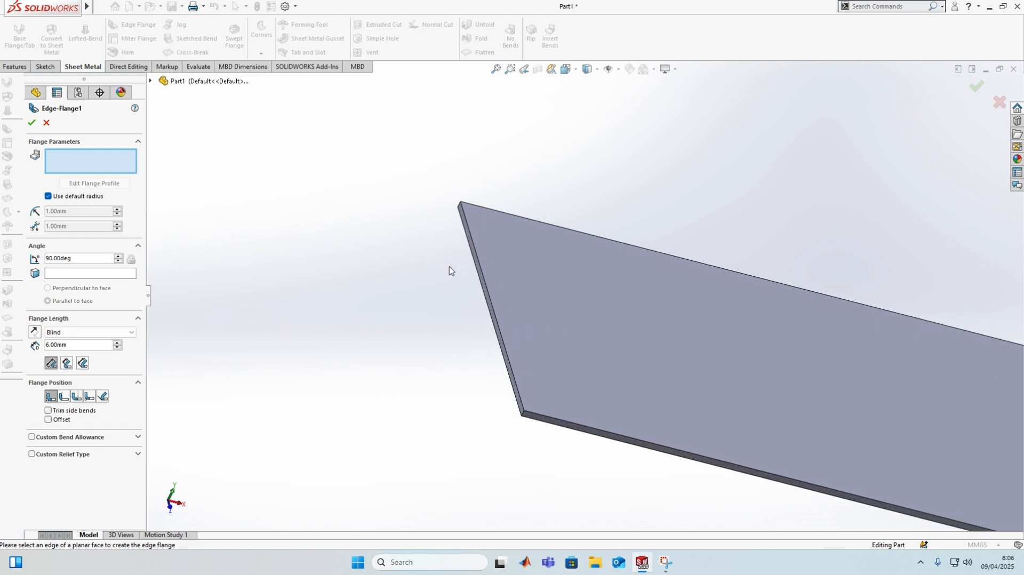
click(482, 283)
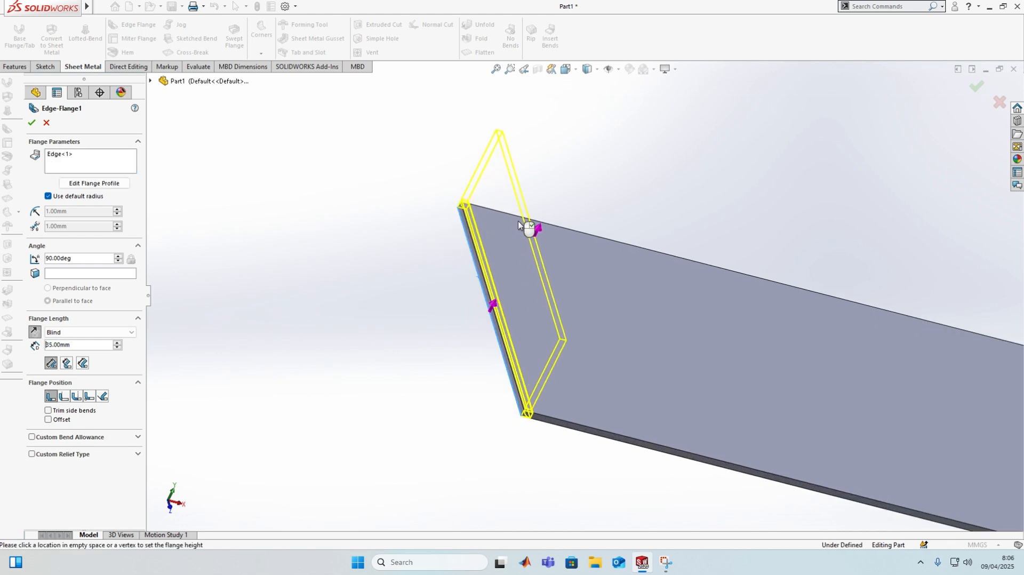
click(517, 221)
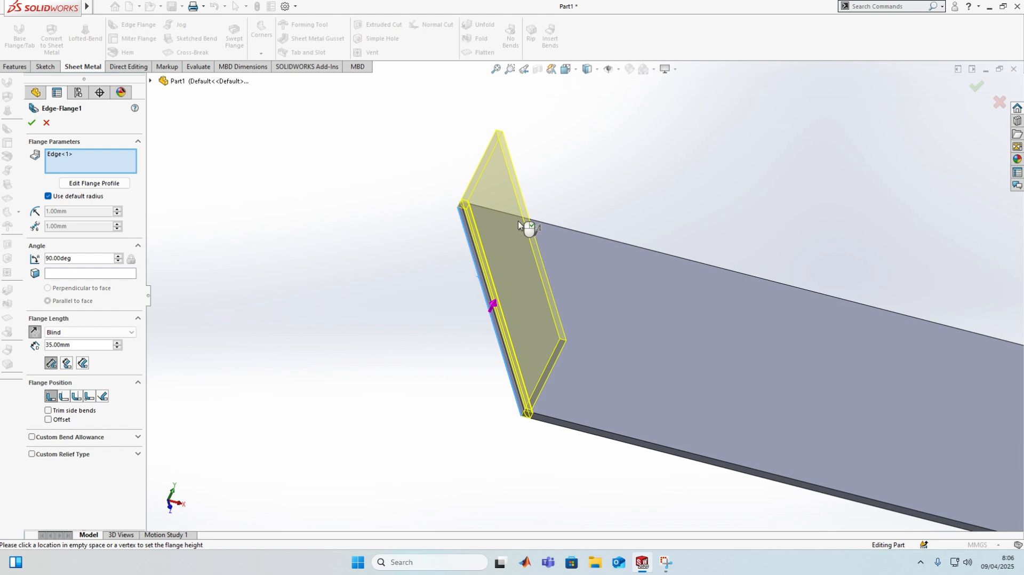
- Add the plate's other three edges to the 35 mm edge flange and create the flanges on all four sides
middle_drag(692, 166, 606, 173)
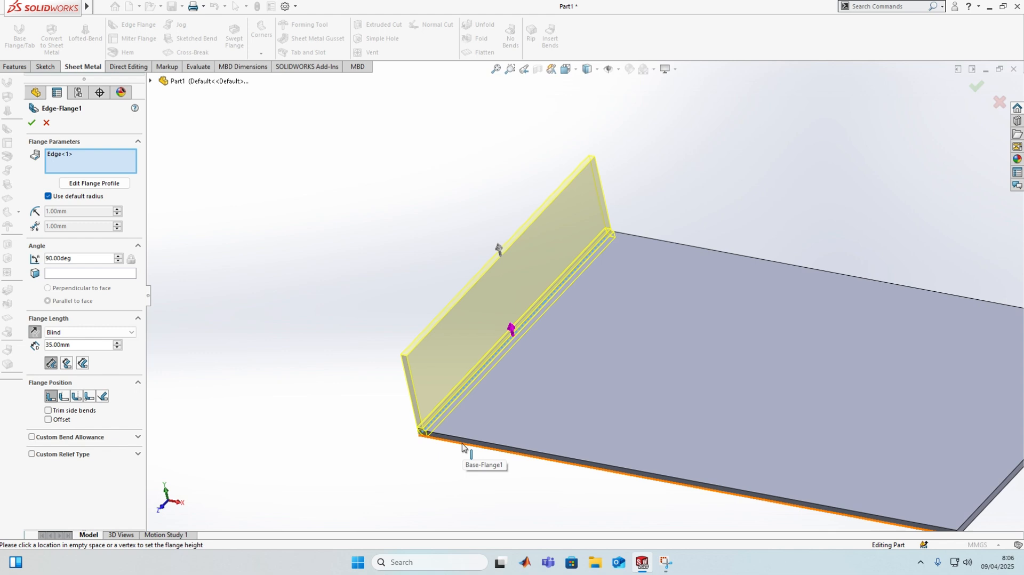
middle_drag(765, 223, 811, 277)
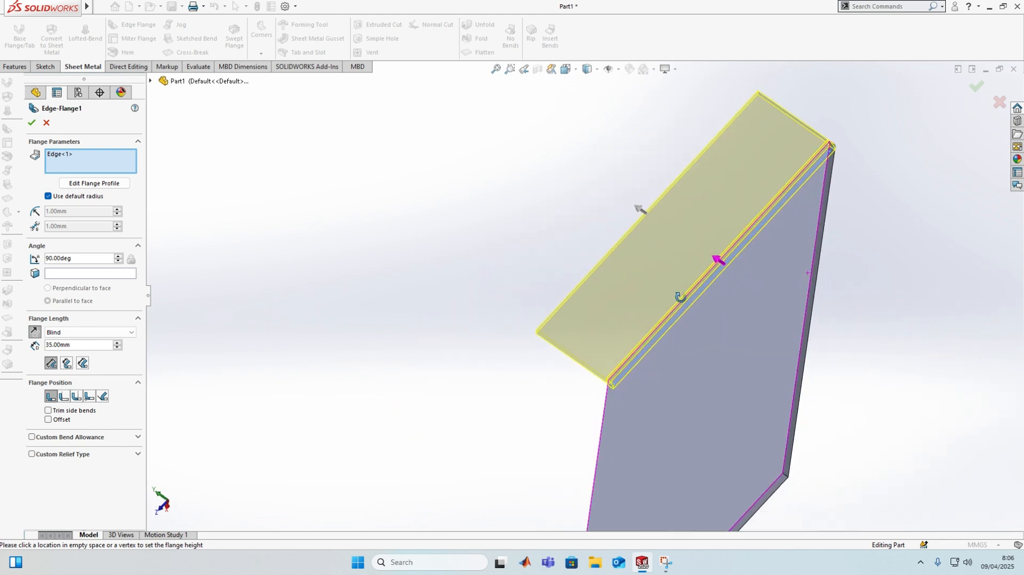
click(817, 289)
middle_drag(815, 367, 727, 375)
click(726, 414)
middle_drag(726, 414, 677, 422)
click(585, 493)
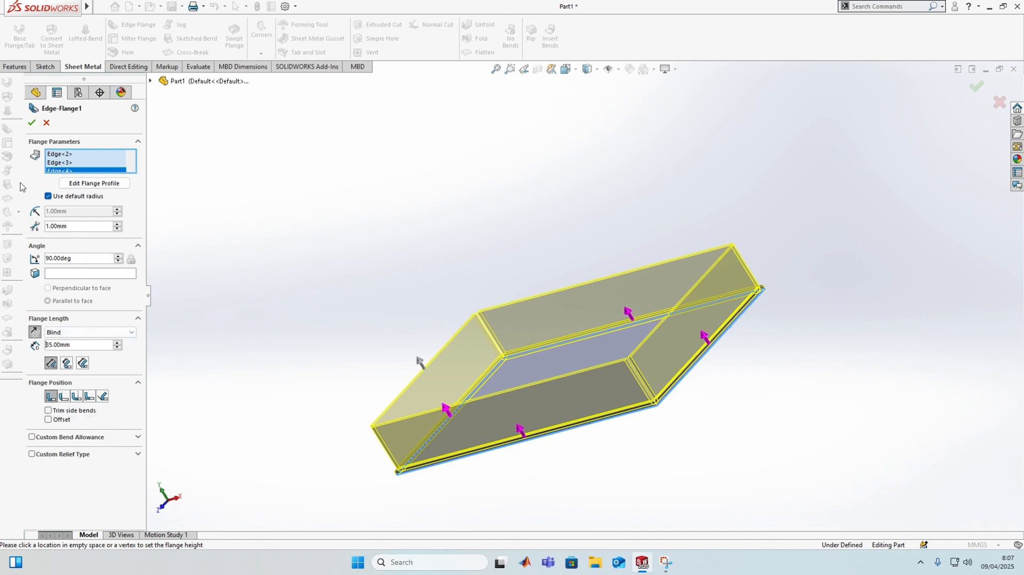
click(31, 123)
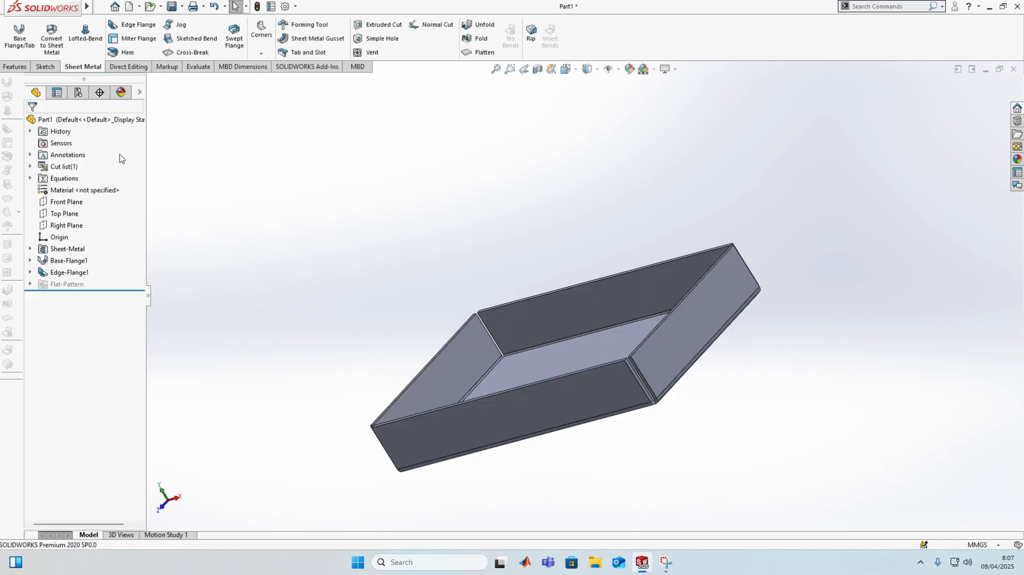
middle_drag(322, 226, 406, 262)
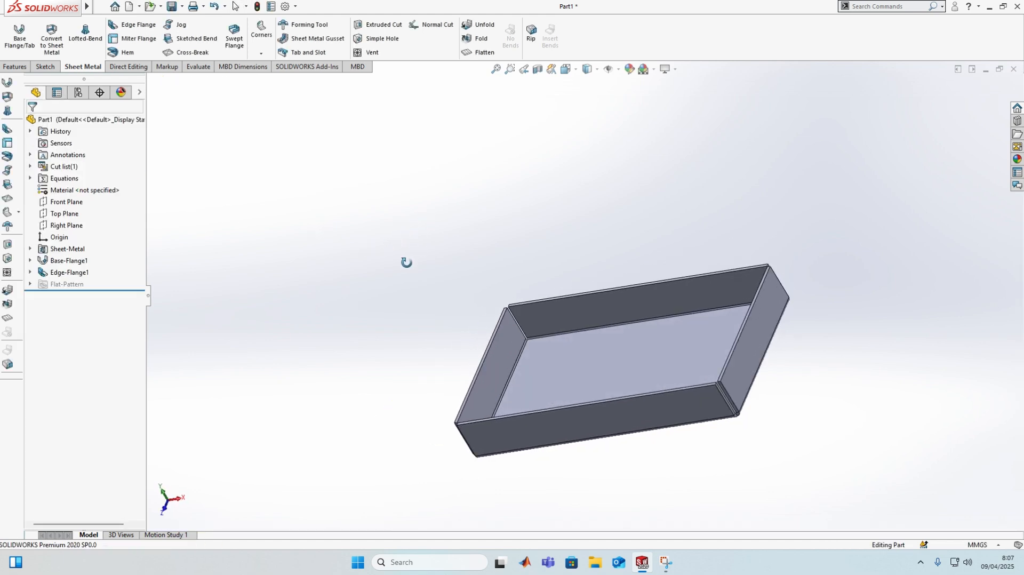
scroll(401, 258, up, 1)
scroll(676, 373, down, 1)
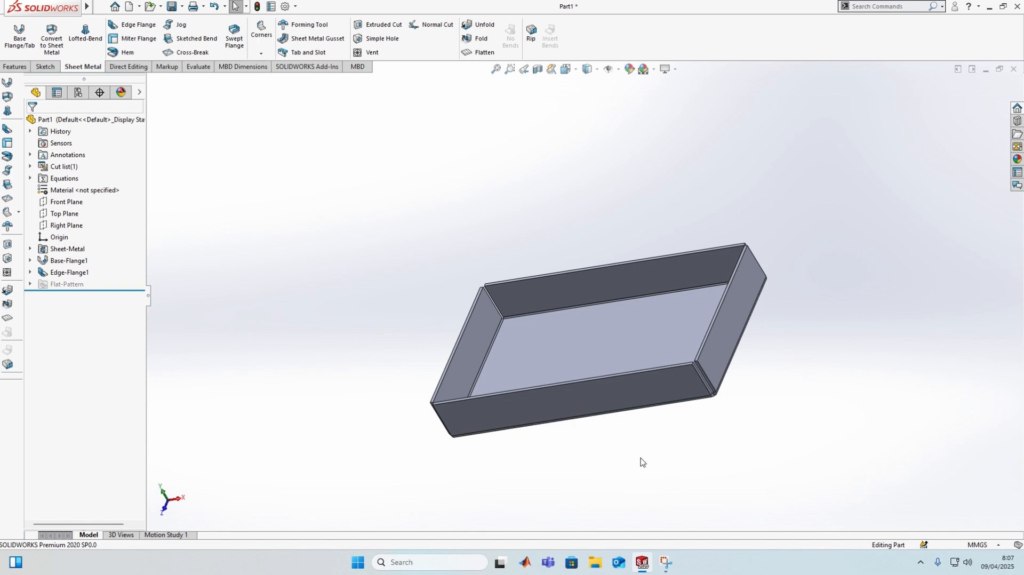
click(65, 284)
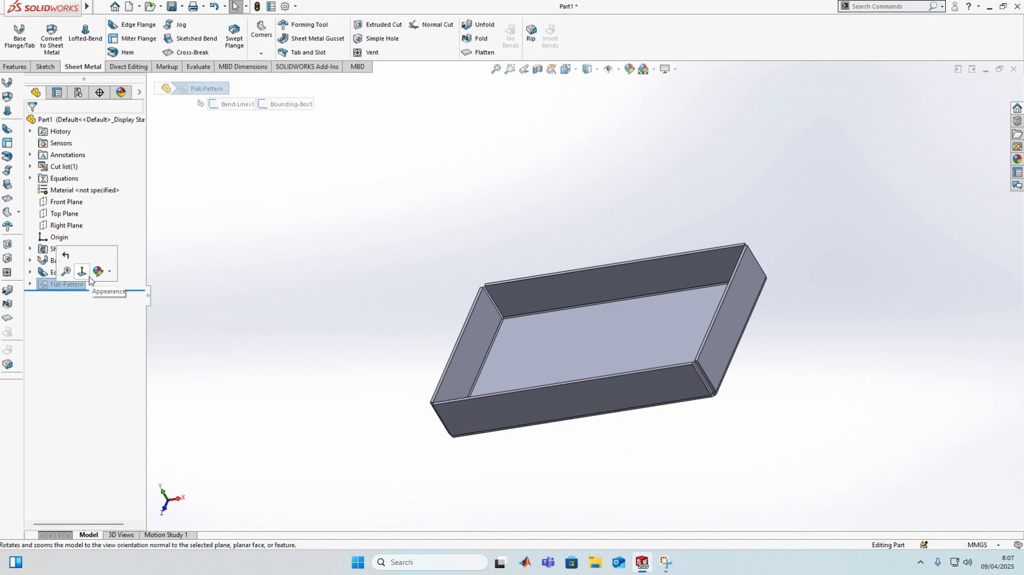
click(83, 272)
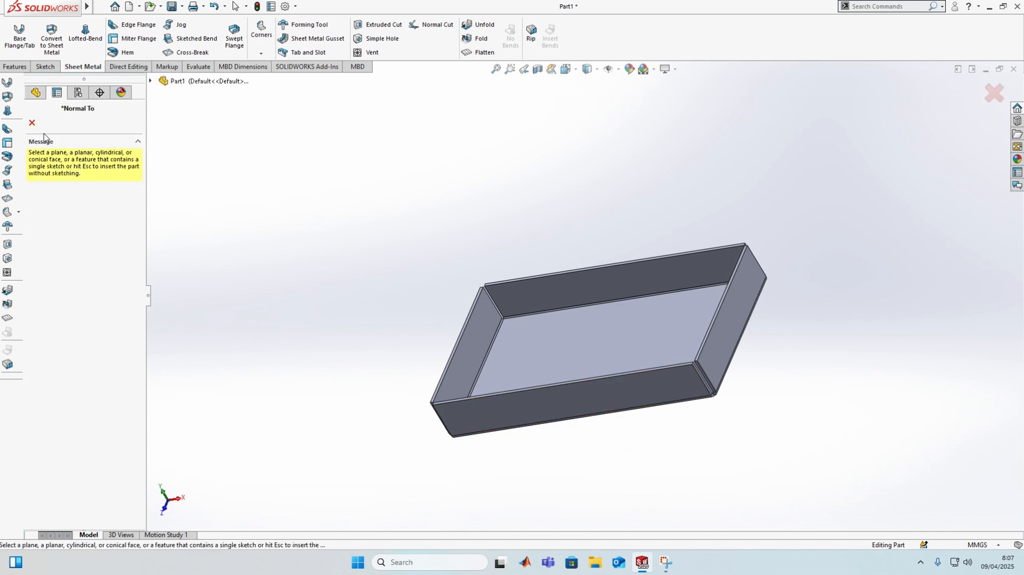
click(32, 123)
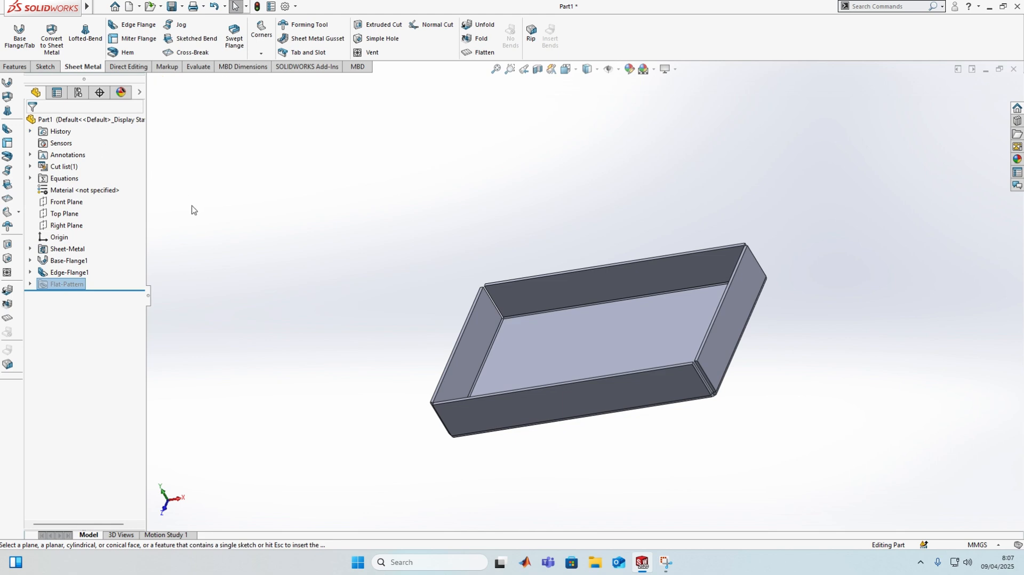
click(81, 285)
click(101, 264)
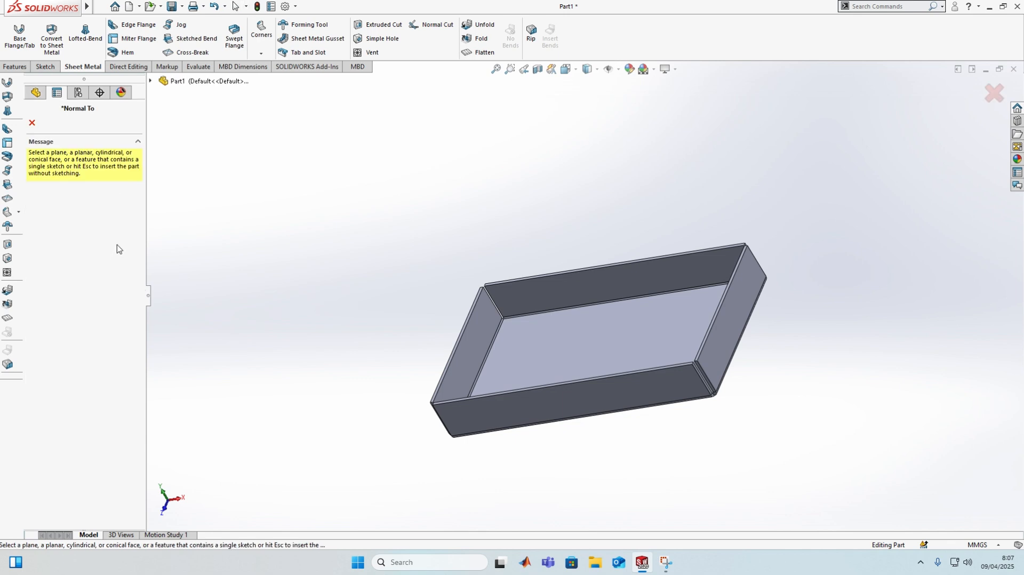
click(32, 122)
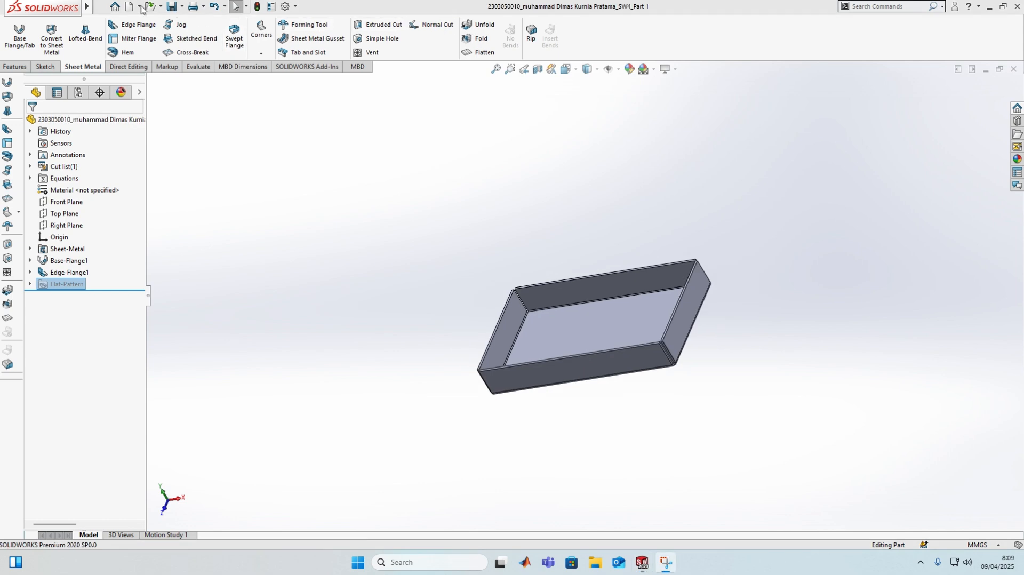
- Create a new part document
click(141, 7)
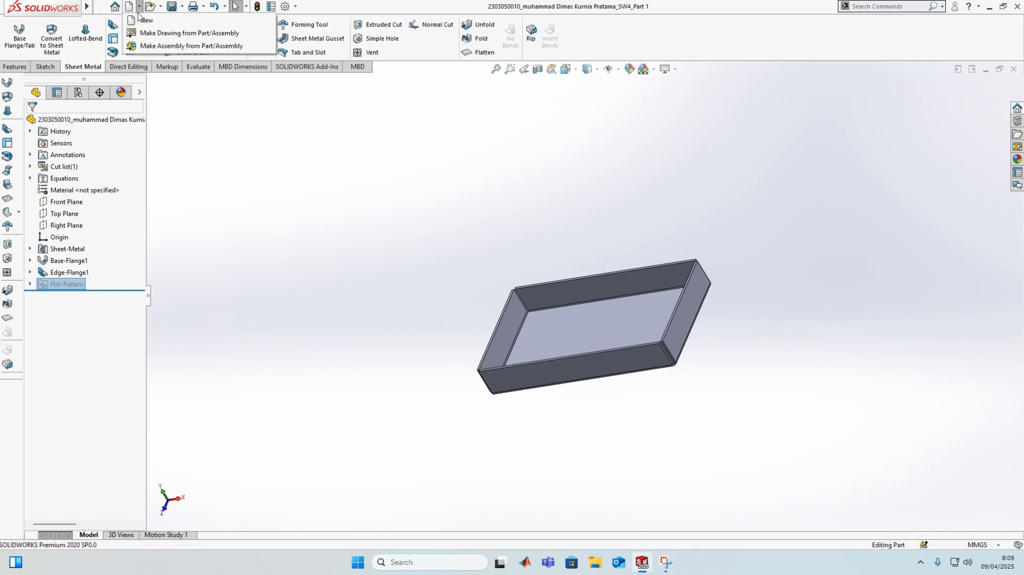
click(147, 18)
click(421, 412)
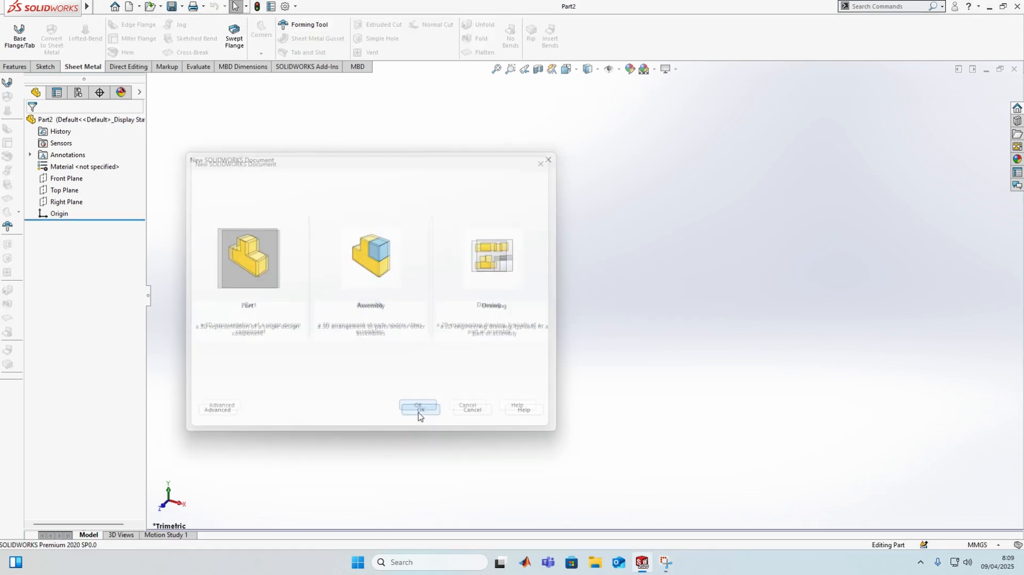
- Sketch a six-sided polygon on the Top Plane, centred on the origin with a vertex straight below it and an inscribed circle about 95 mm in diameter
click(64, 190)
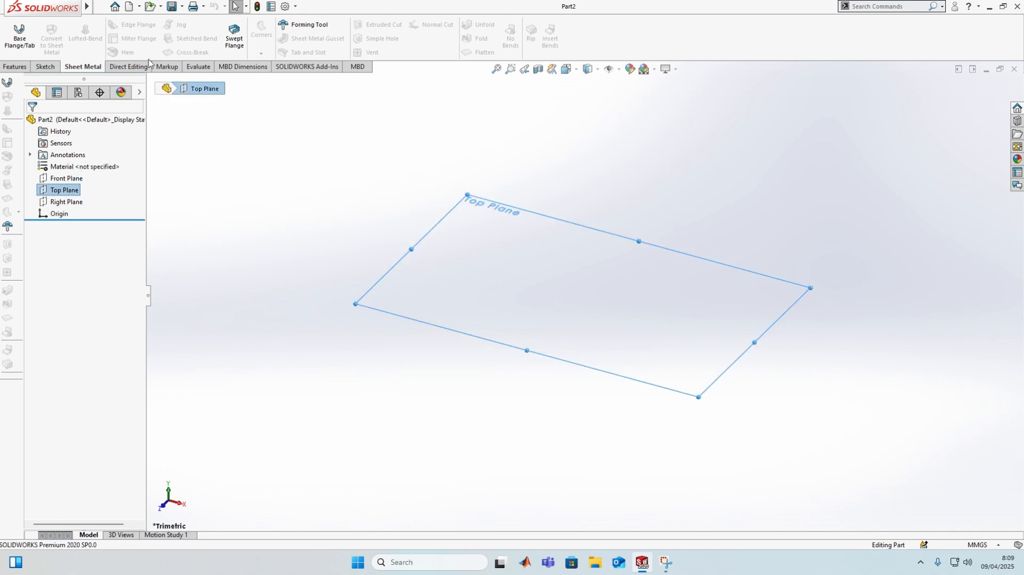
click(46, 66)
click(90, 52)
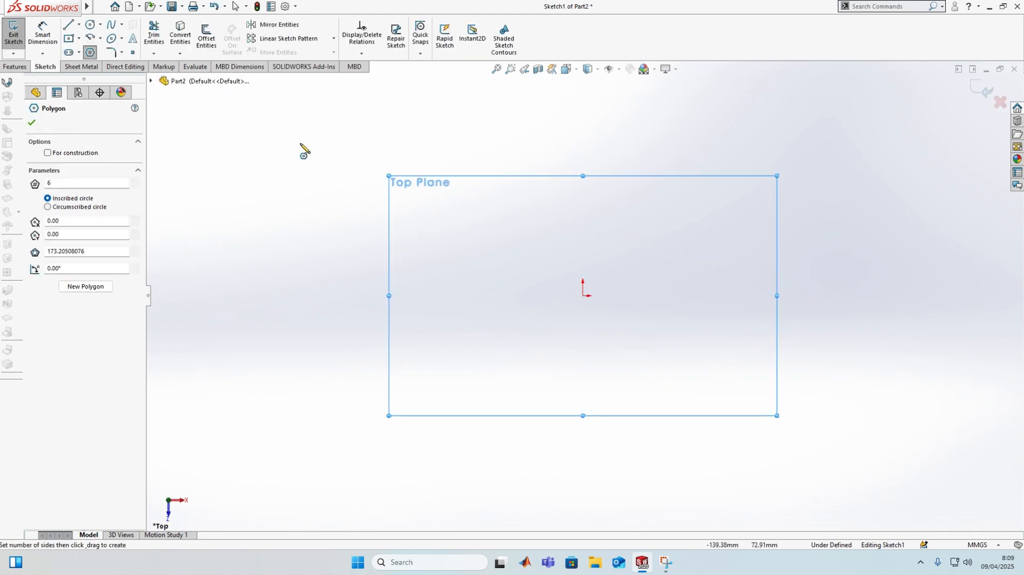
click(584, 296)
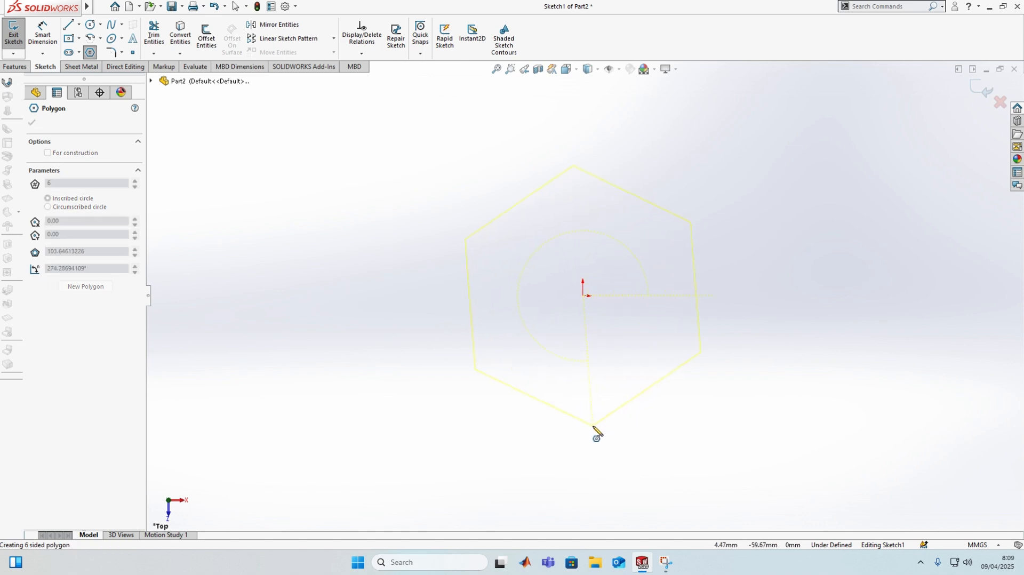
click(584, 415)
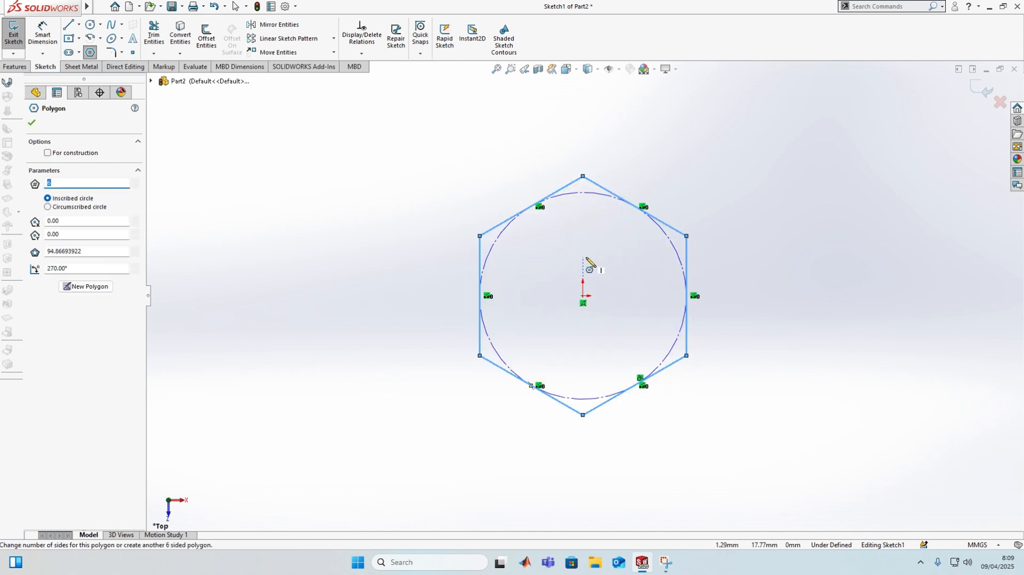
click(32, 123)
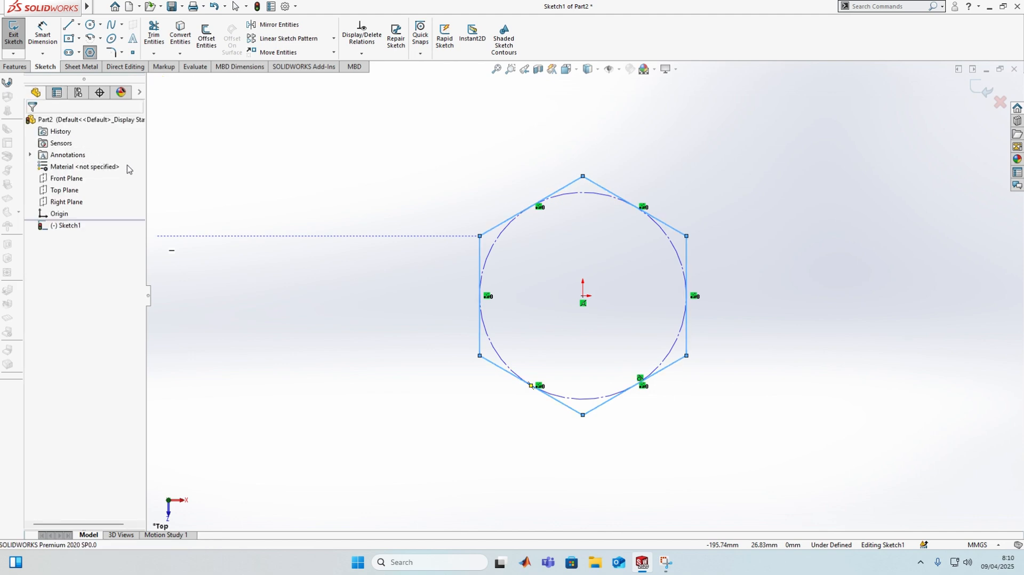
click(42, 34)
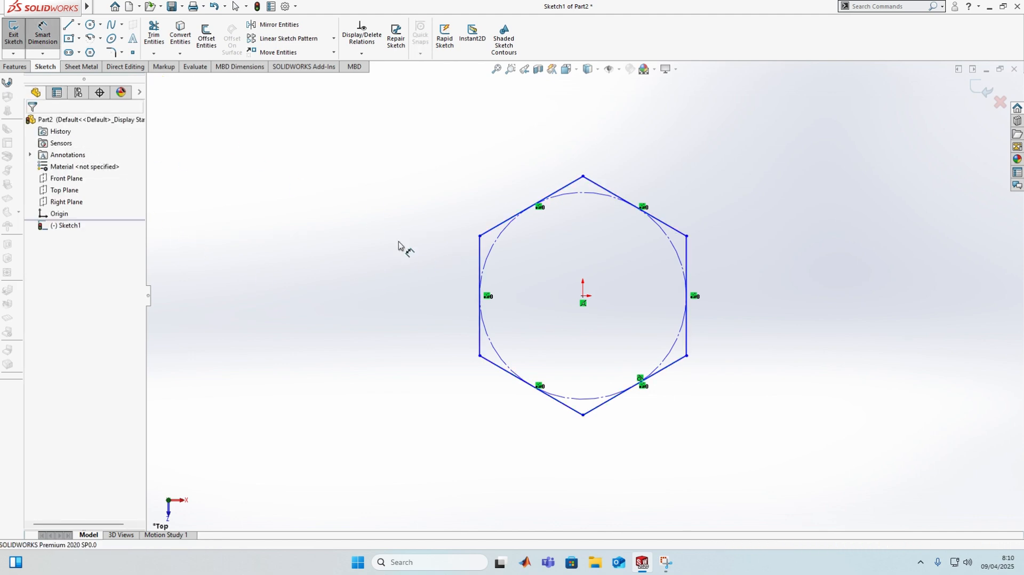
click(480, 279)
click(687, 257)
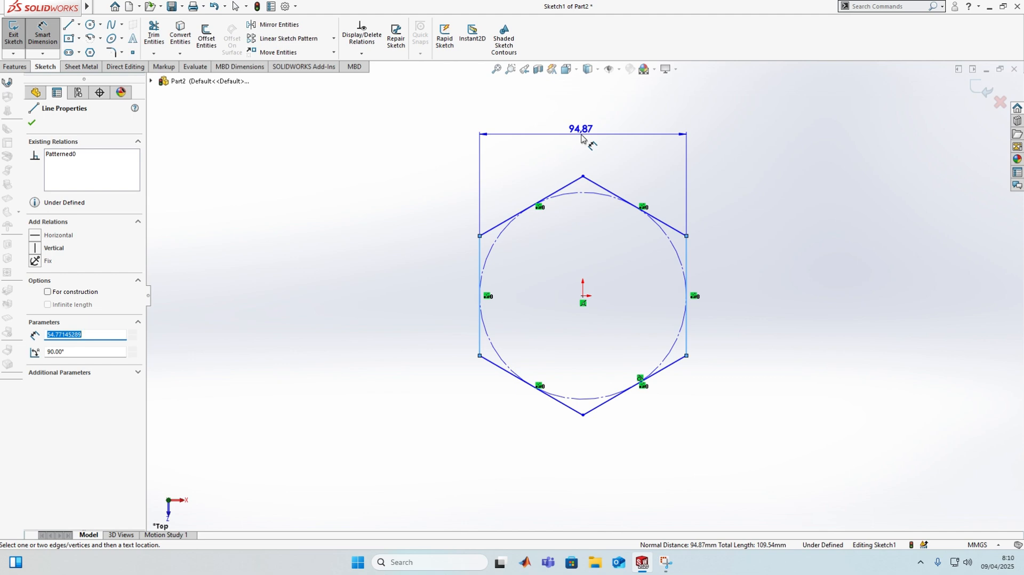
key(Escape)
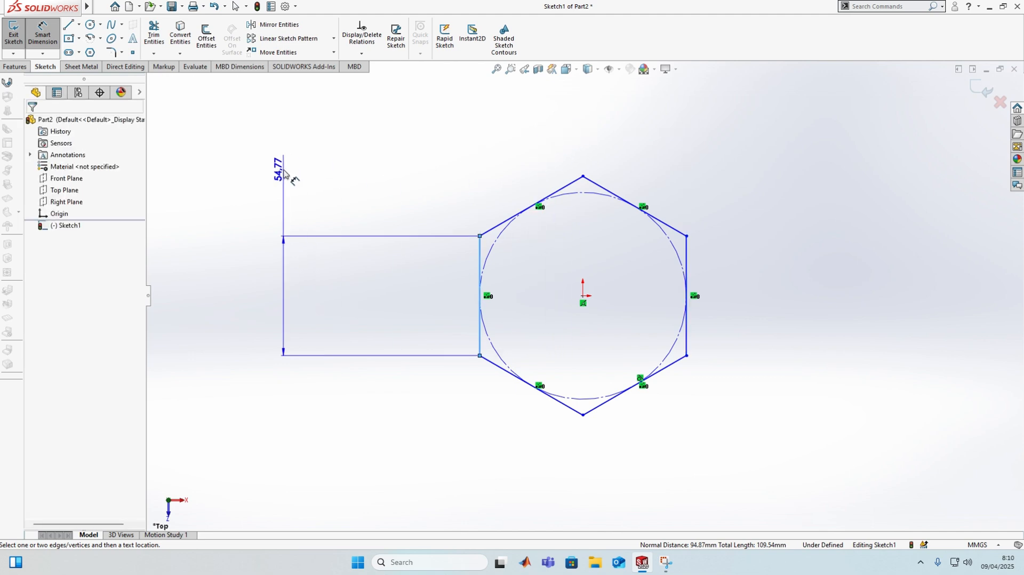
key(Escape)
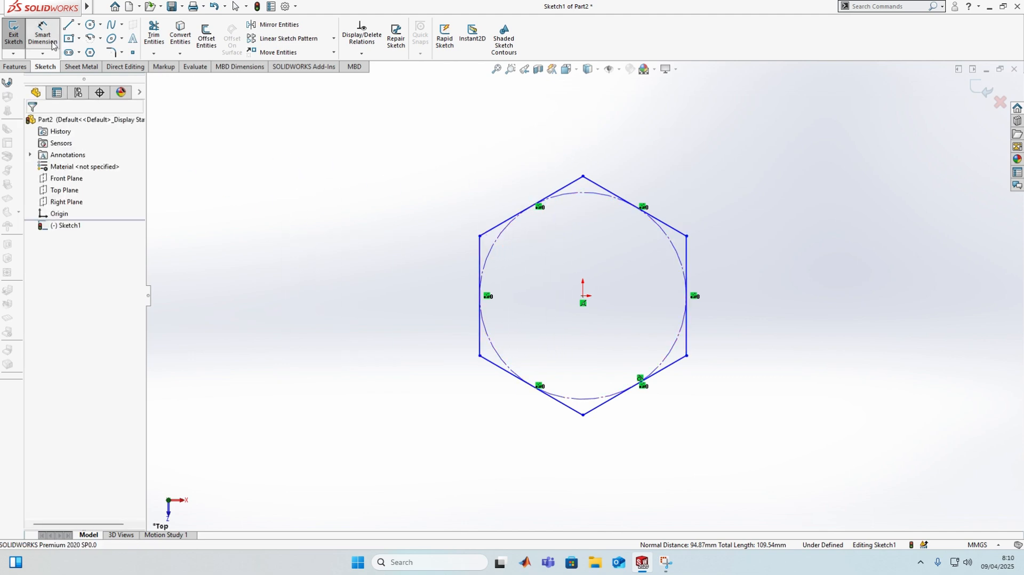
- Dimension the hexagon's inscribed circle to a 90 mm diameter and make the hexagon's left side vertical
click(499, 237)
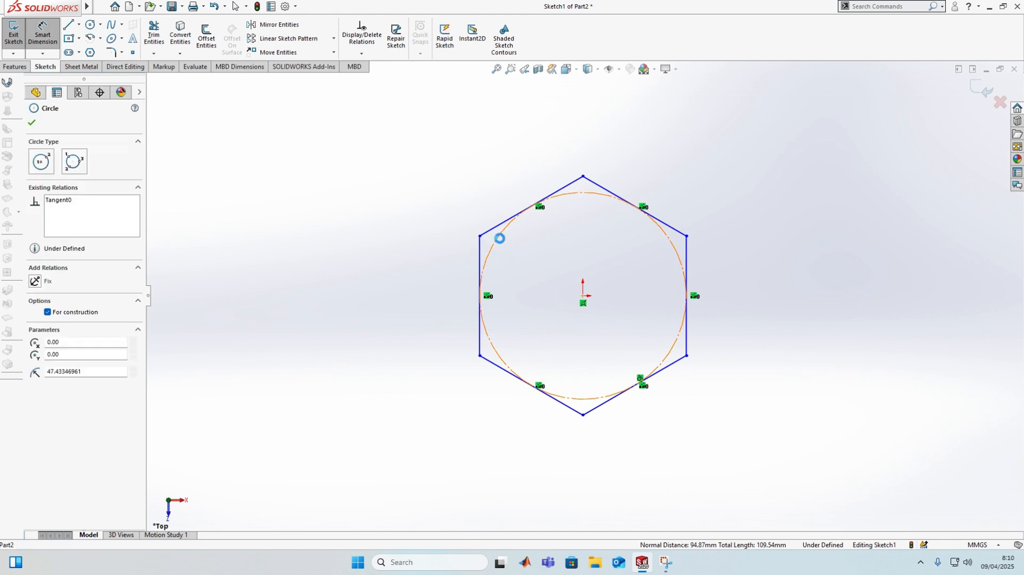
click(557, 306)
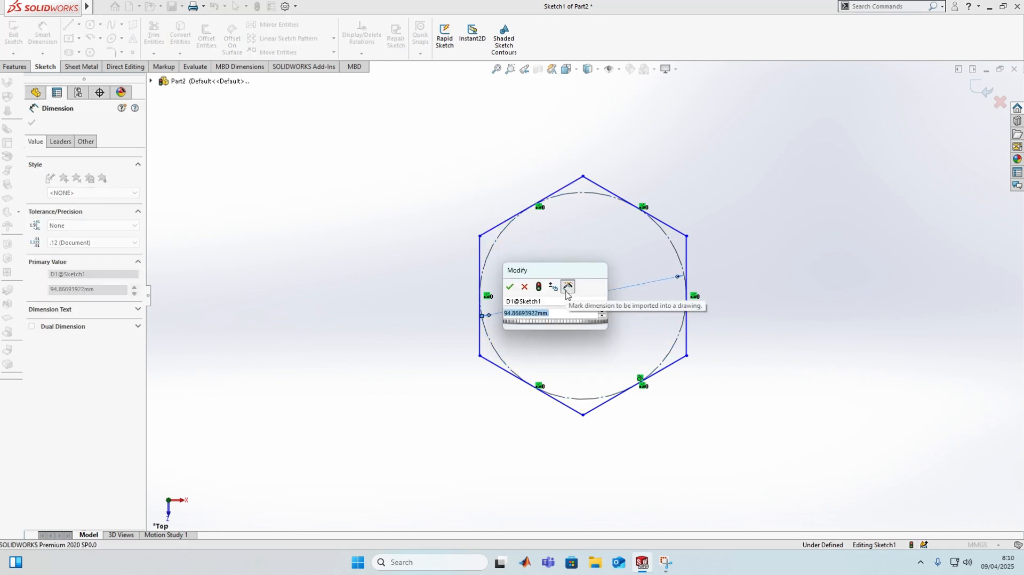
text(90)
key(Return)
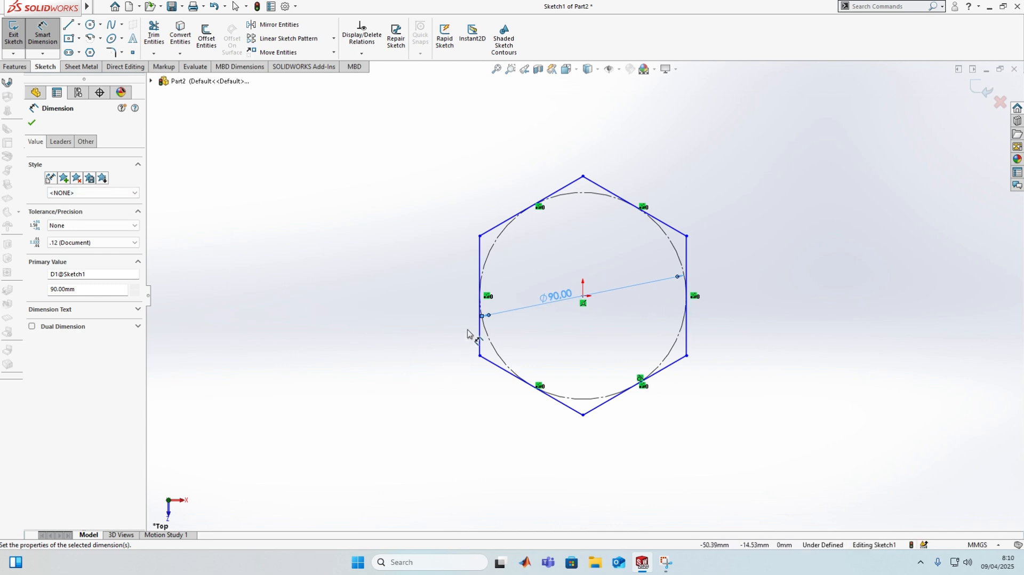
click(31, 124)
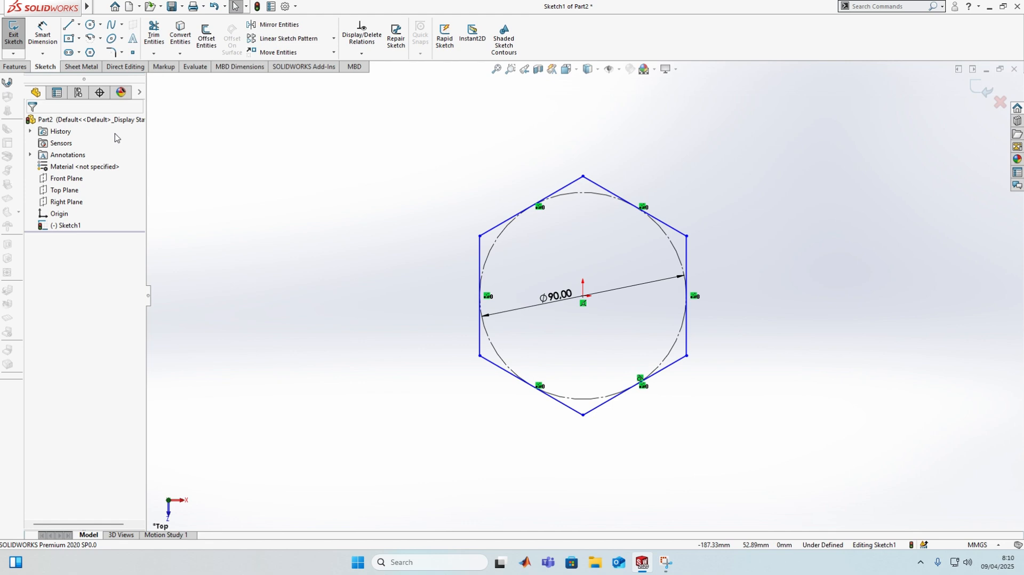
click(481, 266)
click(51, 249)
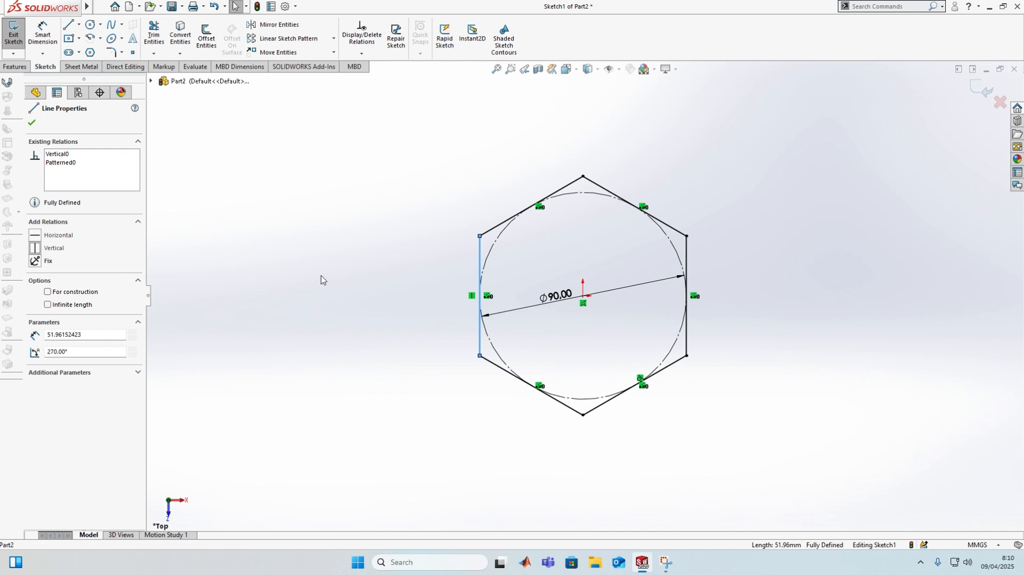
- Offset the whole hexagon outward by 10 mm
click(206, 37)
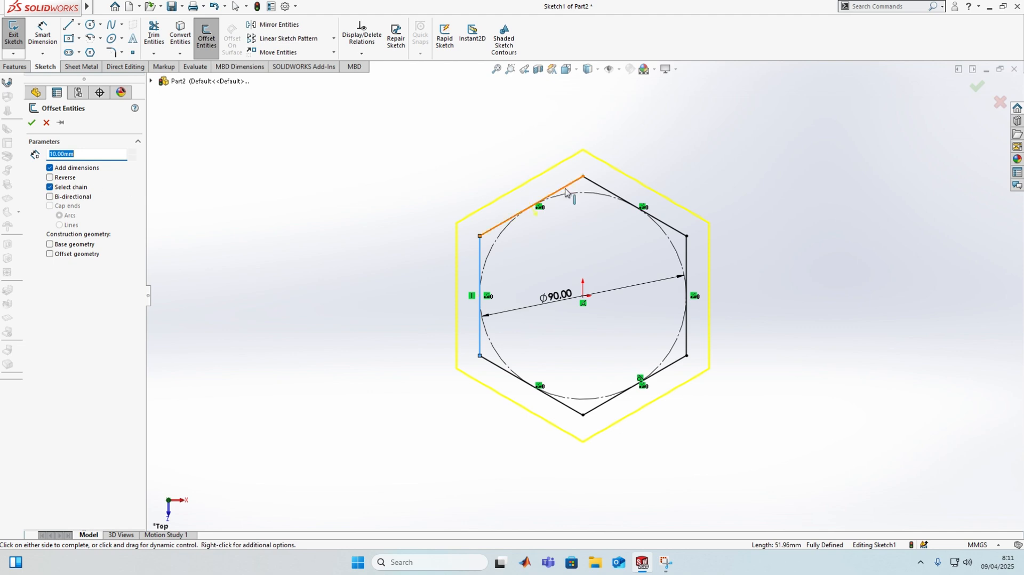
click(606, 191)
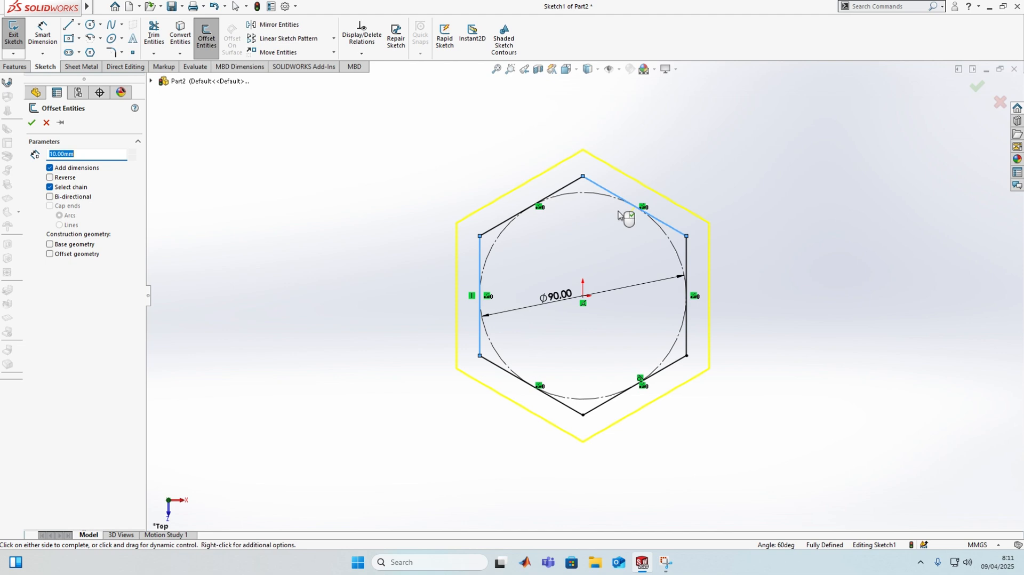
click(670, 368)
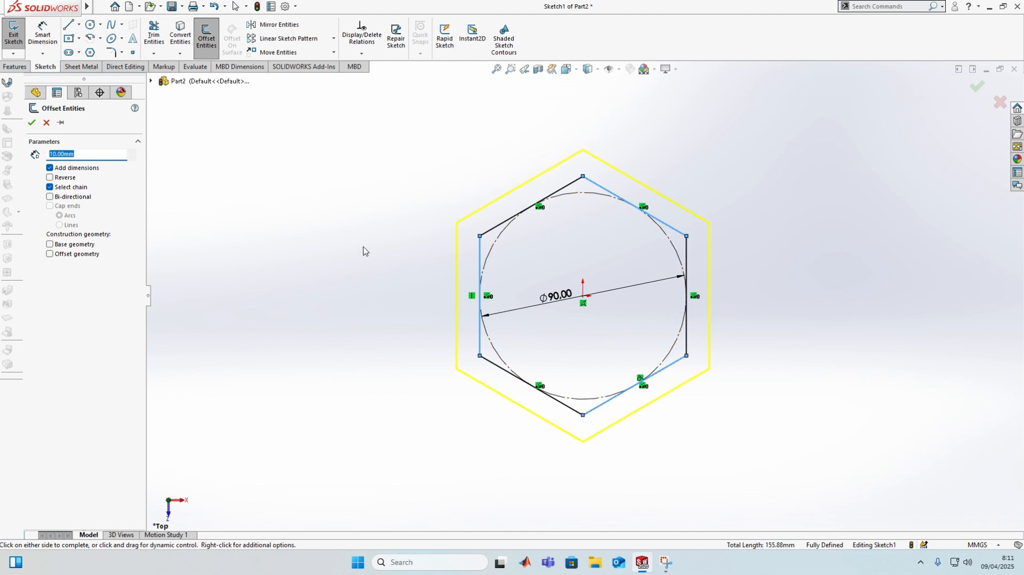
click(31, 122)
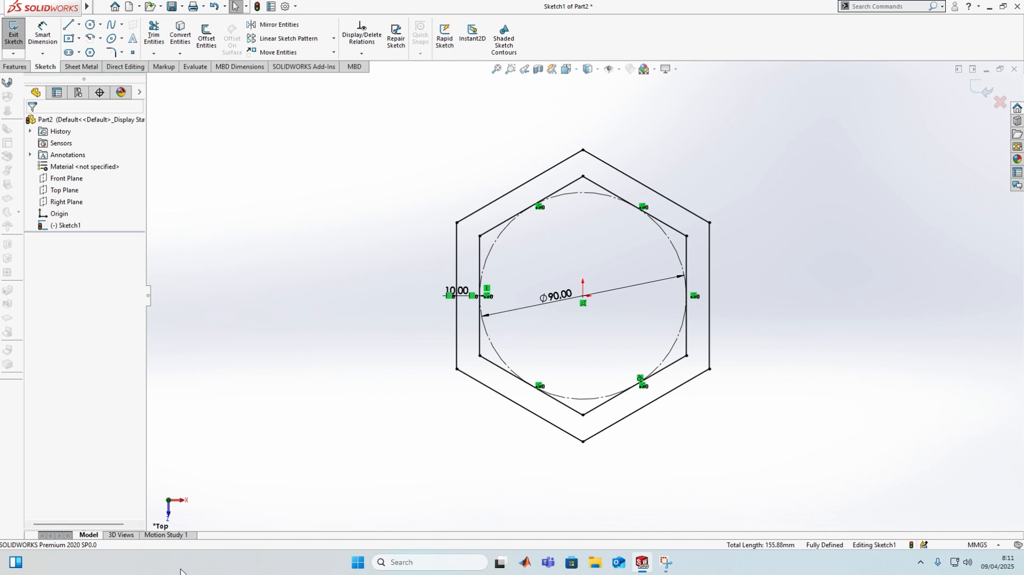
- Corner-trim the outer upper-right line to the inner hexagon's right and upper-left sides
click(154, 35)
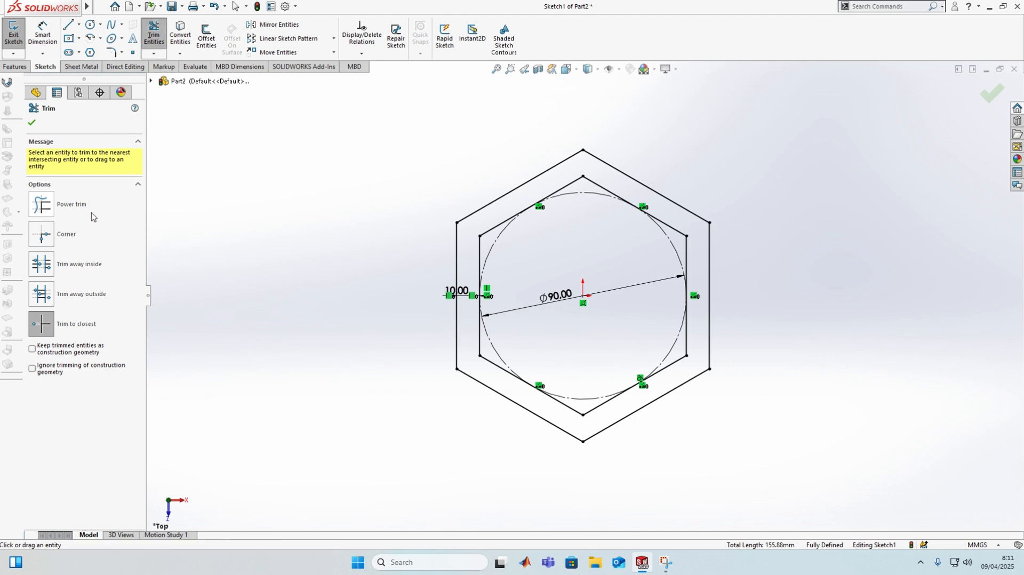
click(39, 237)
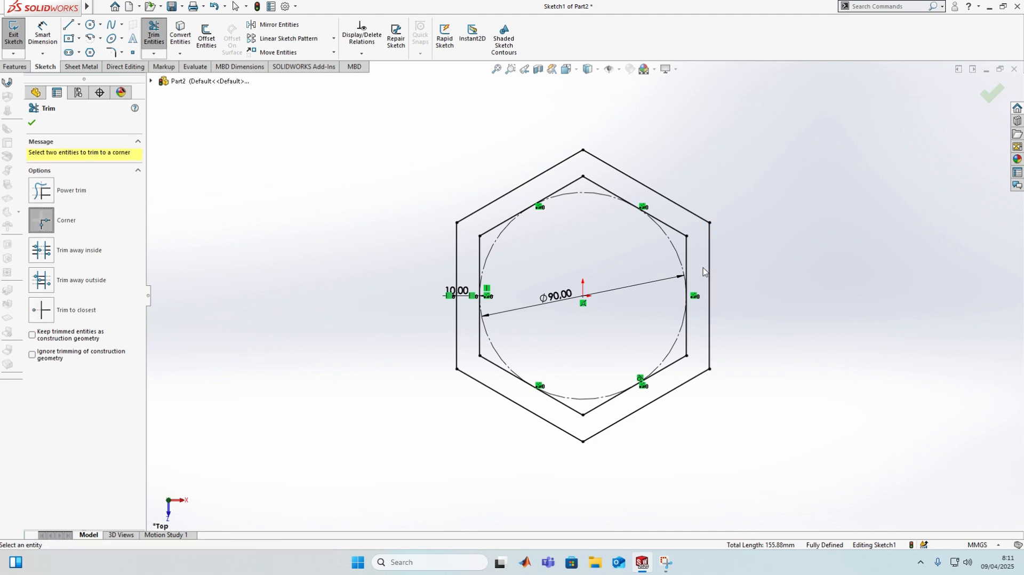
click(686, 270)
click(670, 200)
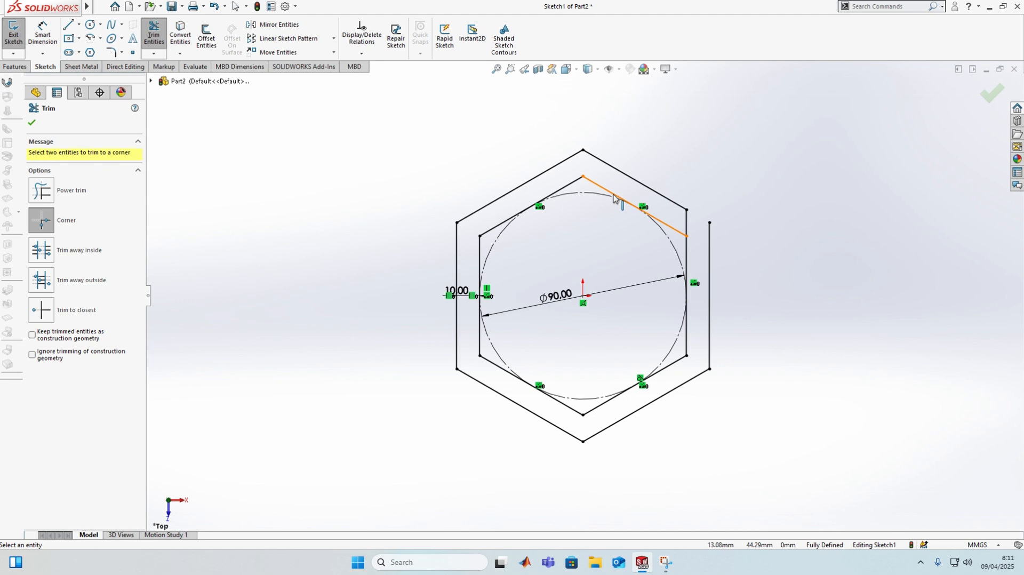
click(653, 193)
click(567, 186)
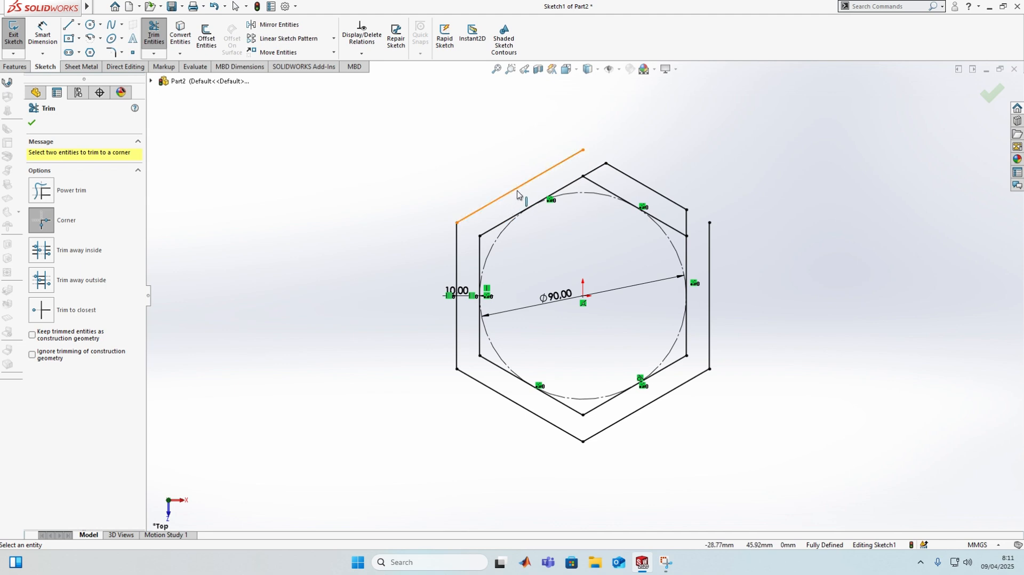
- Corner-trim the outer left line to the inner hexagon's upper-left and lower-left sides
click(505, 221)
click(457, 267)
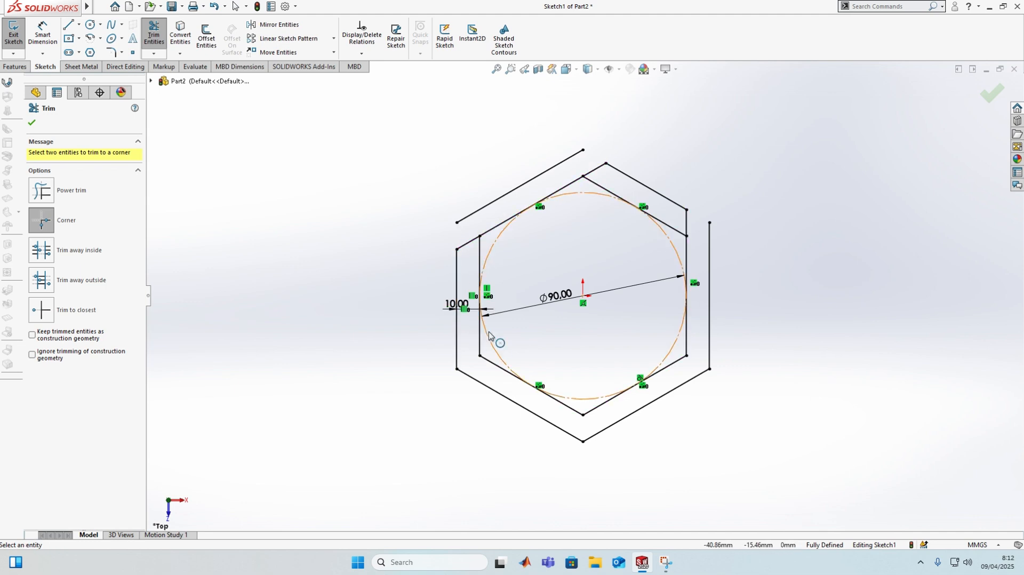
click(458, 353)
click(488, 366)
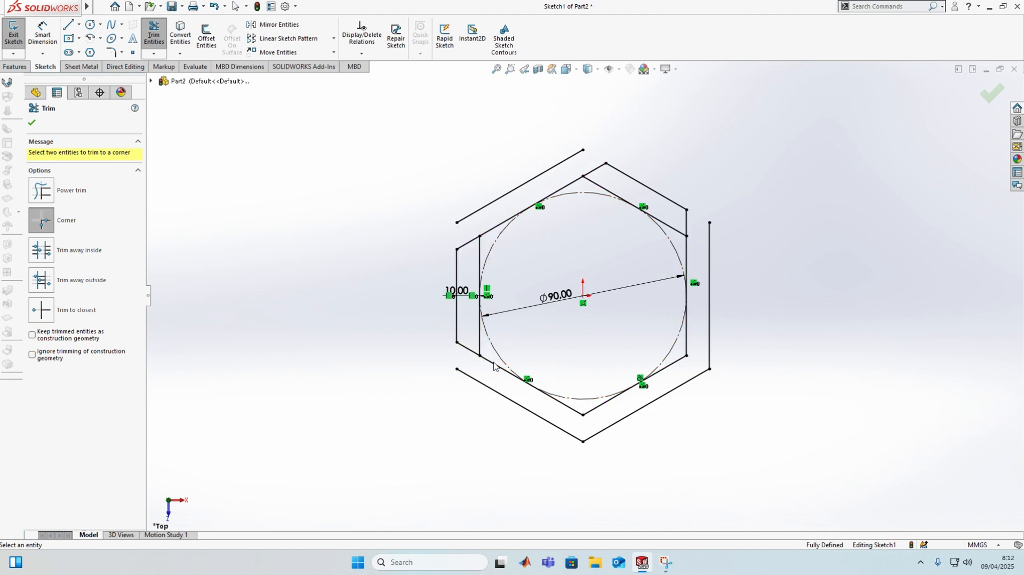
- Corner-trim the outer lower-right line to the inner hexagon's lower-left and right sides
click(571, 414)
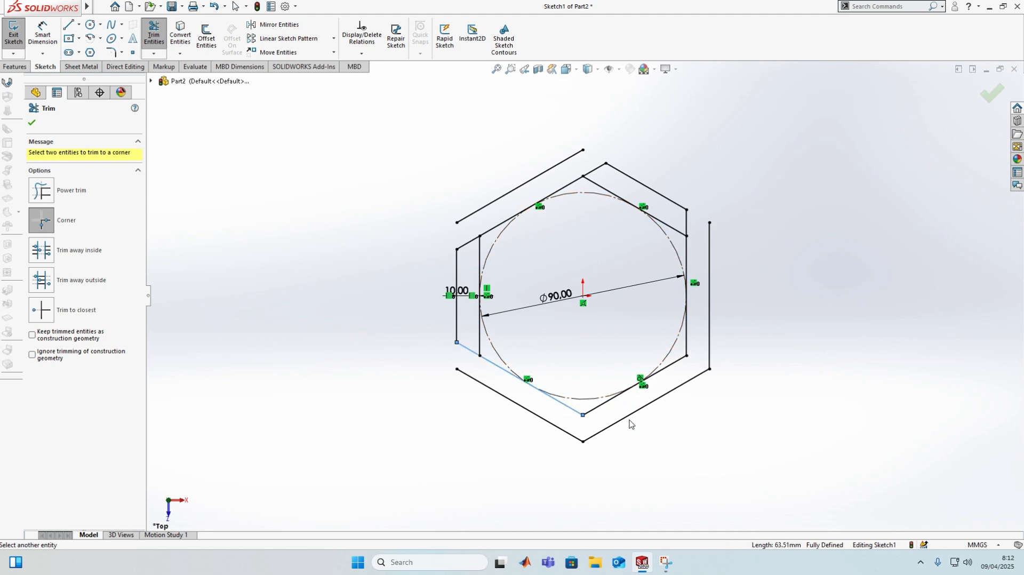
click(629, 421)
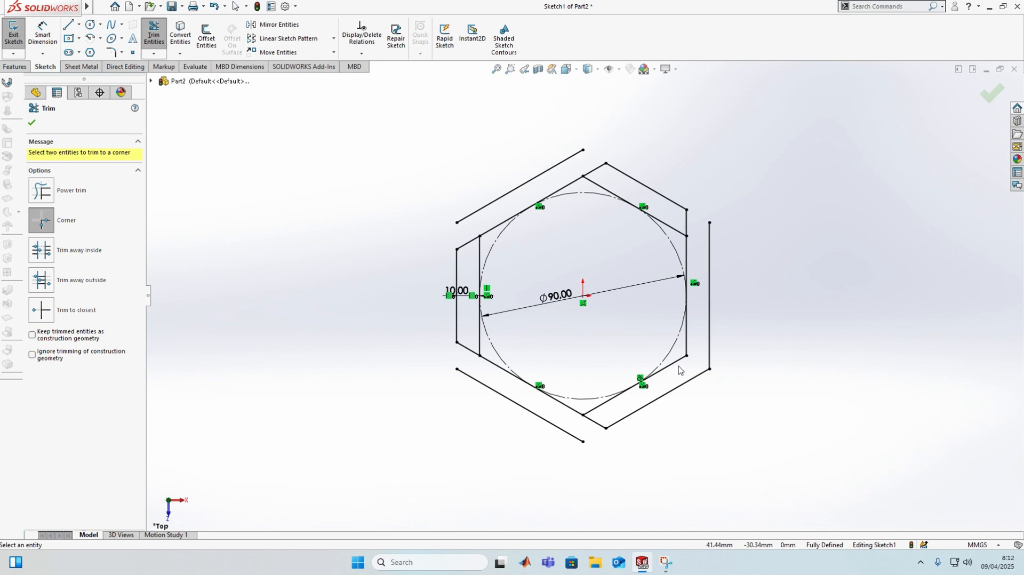
click(665, 400)
click(687, 341)
- Remove the three disconnected outer offset lines at the upper left, right and lower left using Trim to closest
click(48, 195)
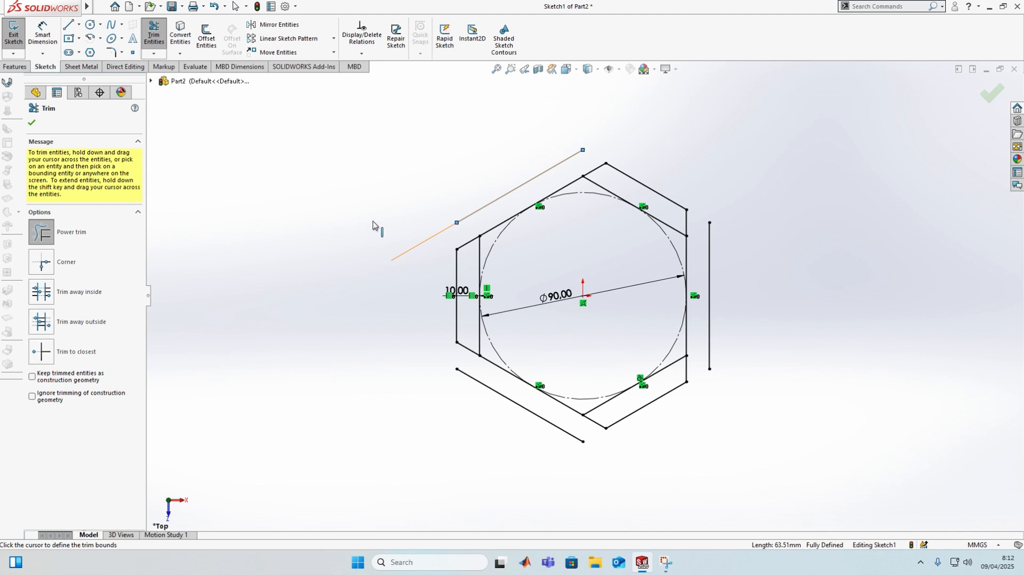
key(Escape)
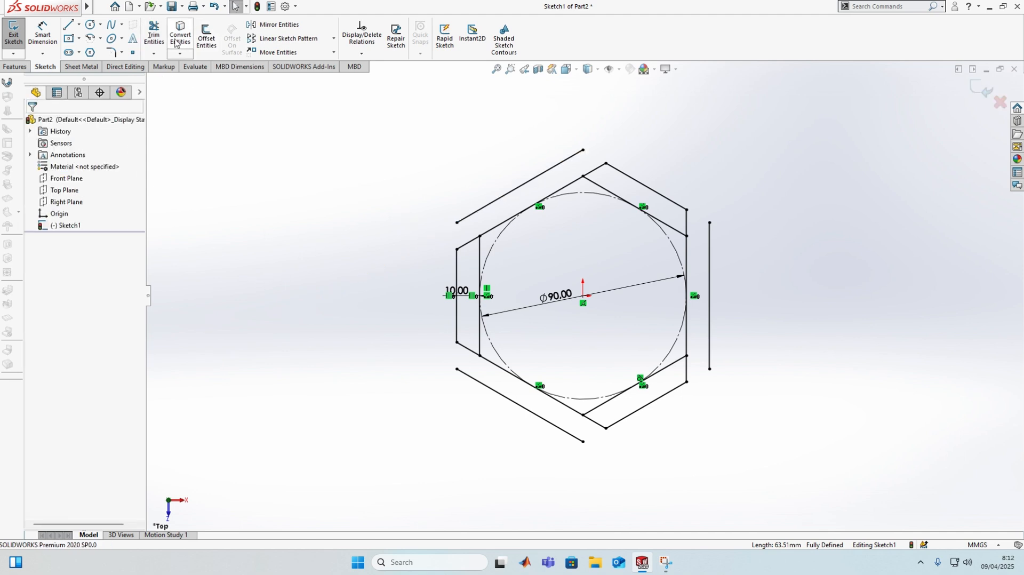
click(154, 35)
click(41, 324)
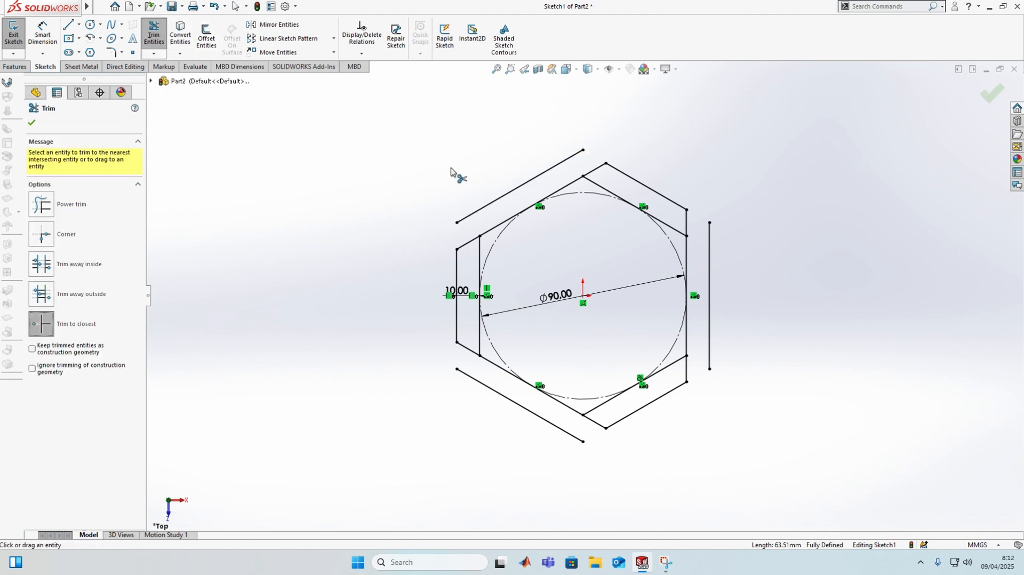
click(497, 200)
click(709, 271)
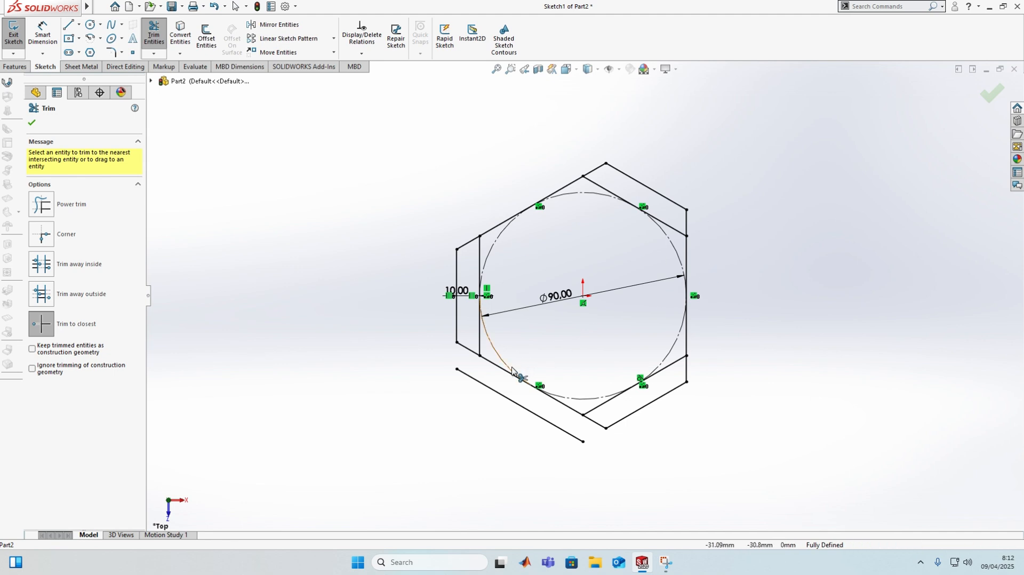
click(507, 399)
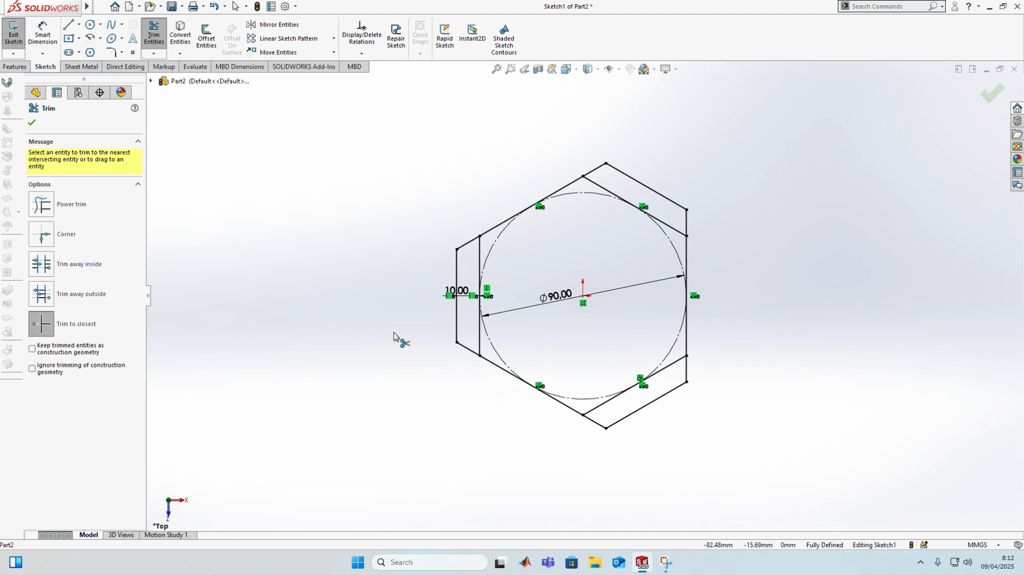
click(32, 125)
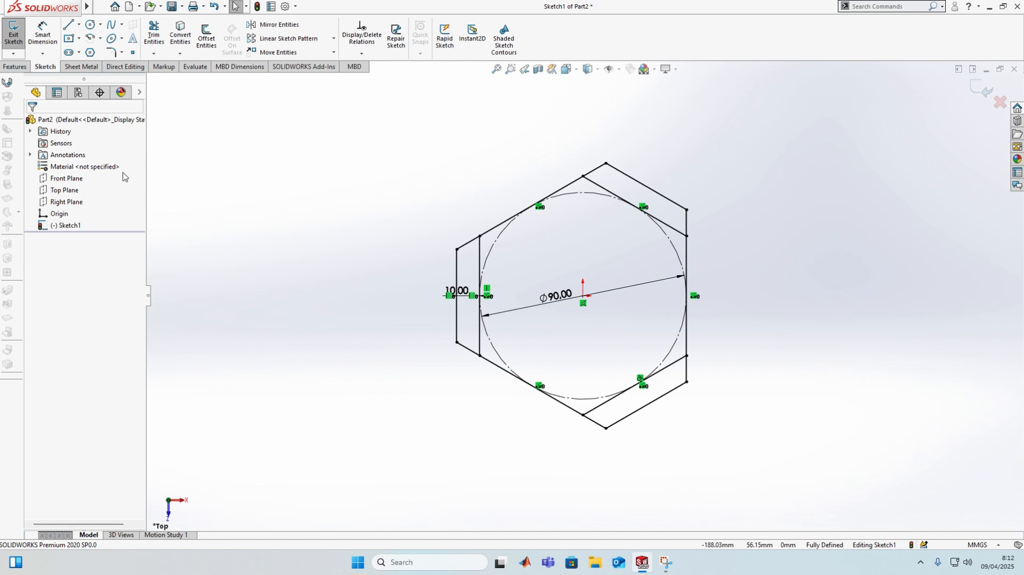
- Convert the inner hexagon's upper-right, lower-right and left sides to construction lines
click(608, 190)
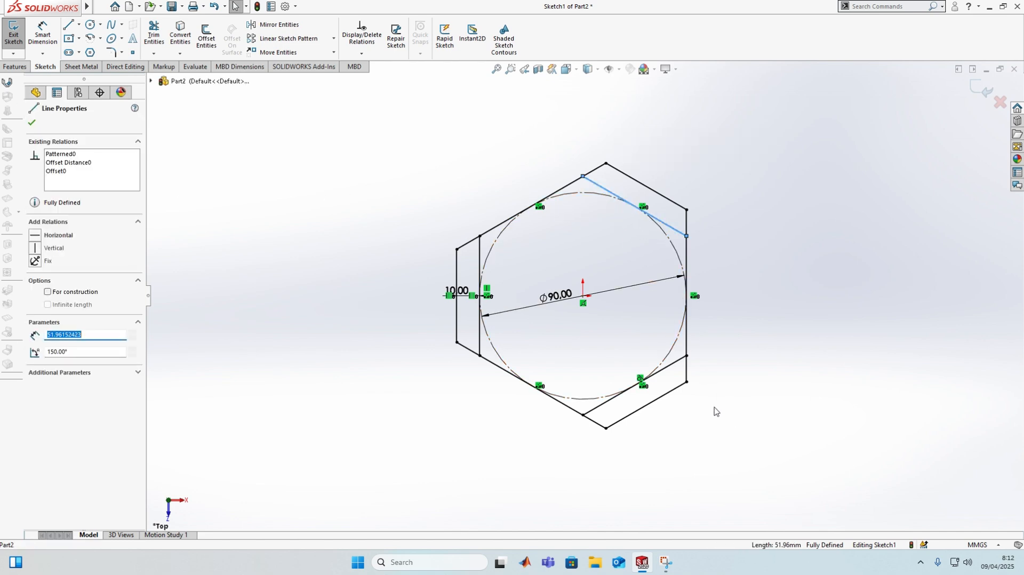
ctrl+click(662, 369)
ctrl+click(479, 336)
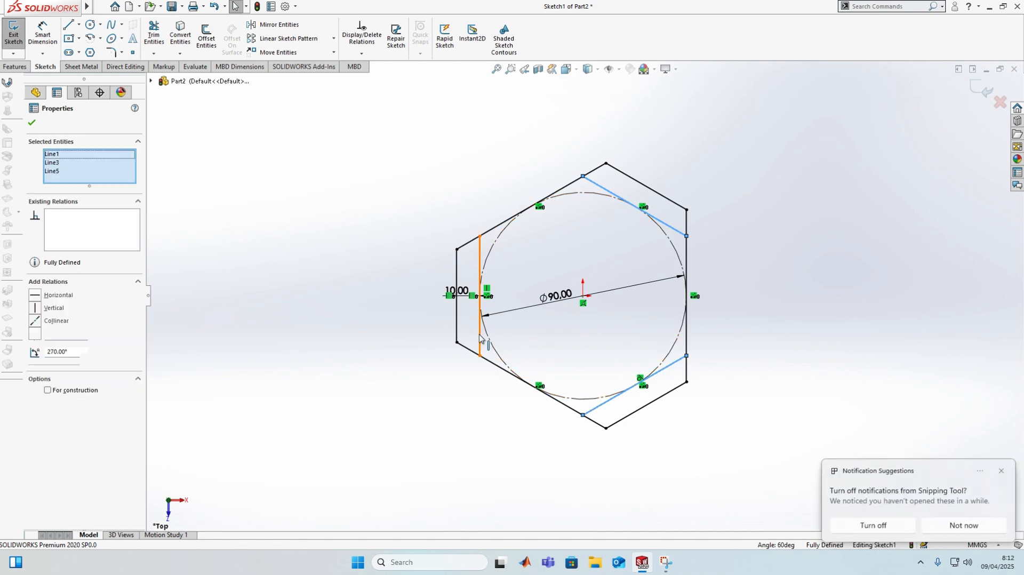
click(47, 390)
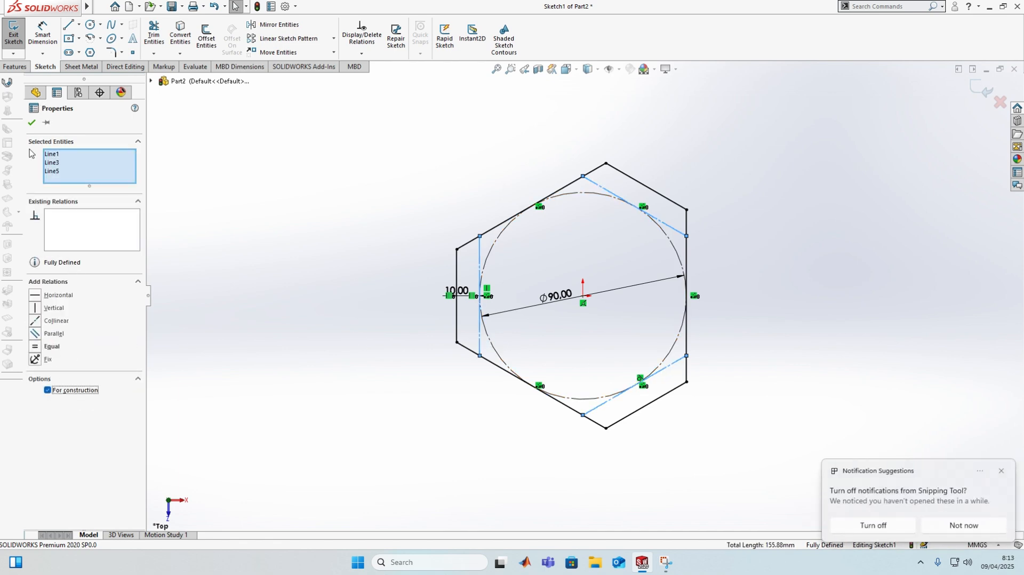
click(31, 122)
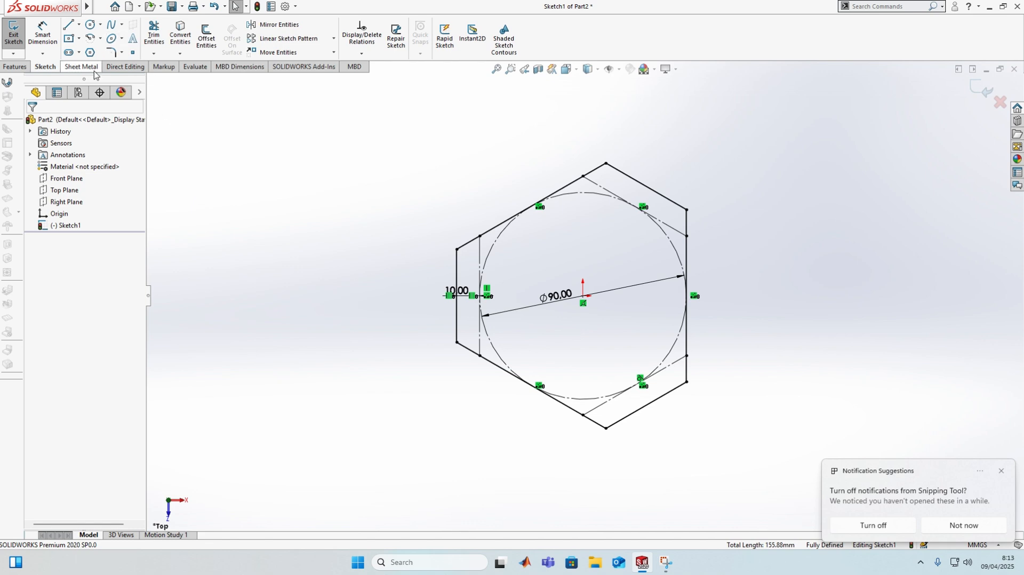
- Create a sheet metal base flange from the extended hexagon sketch with 0.80 mm thickness and reversed direction
click(85, 67)
click(20, 41)
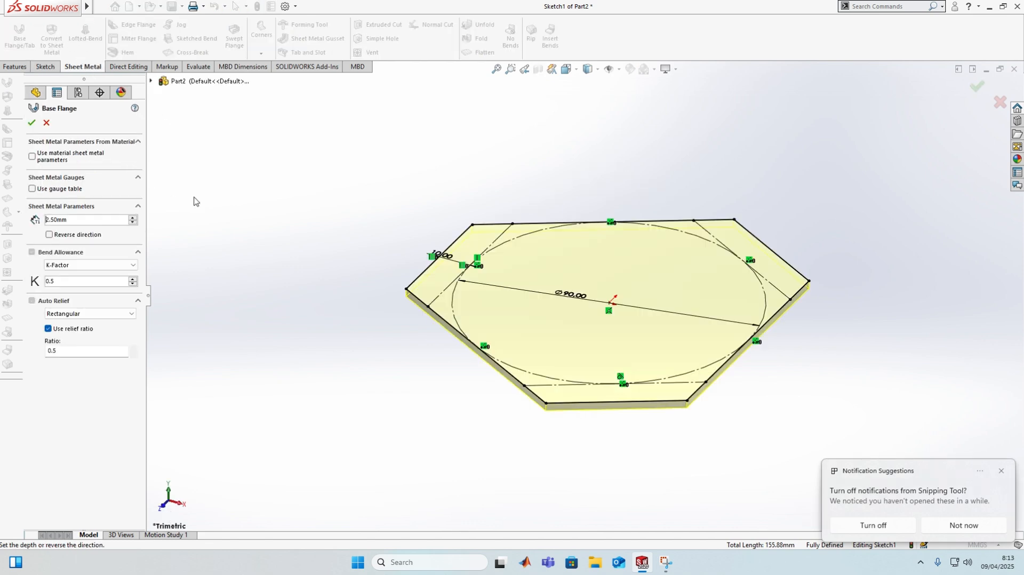
click(76, 223)
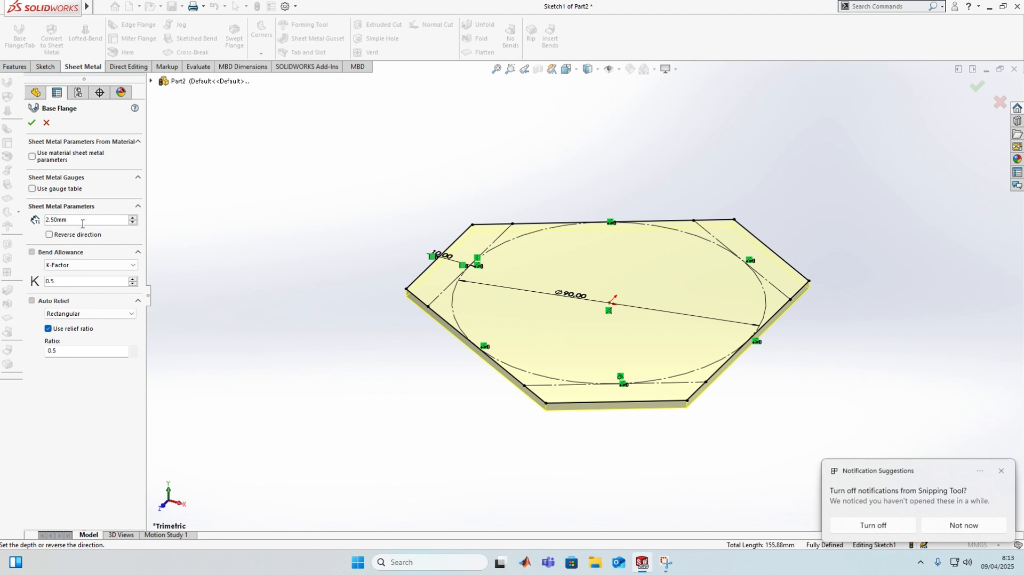
key(BackSpace)
key(BackSpace)
key(BackSpace)
text(0.80)
key(Return)
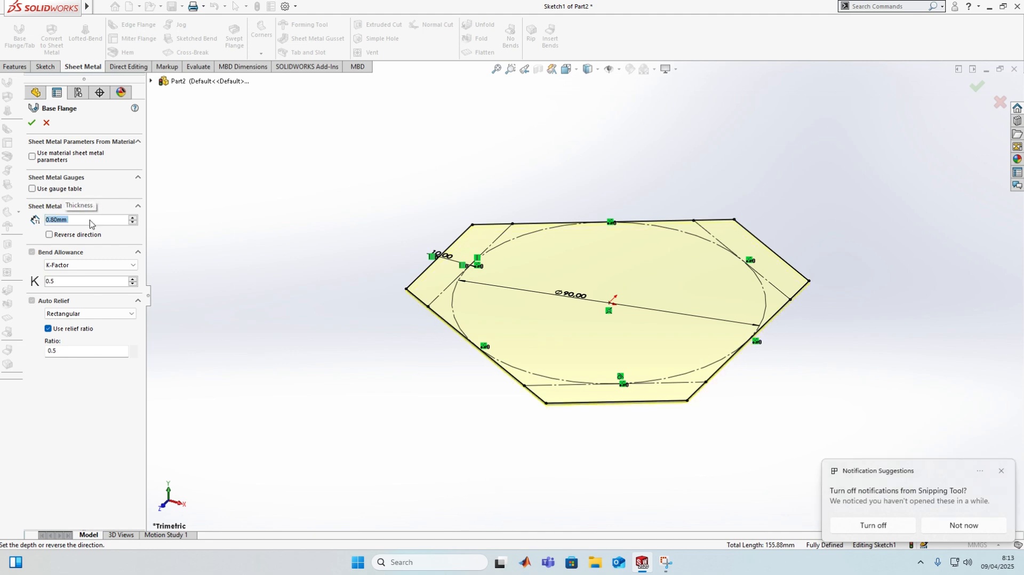
click(50, 235)
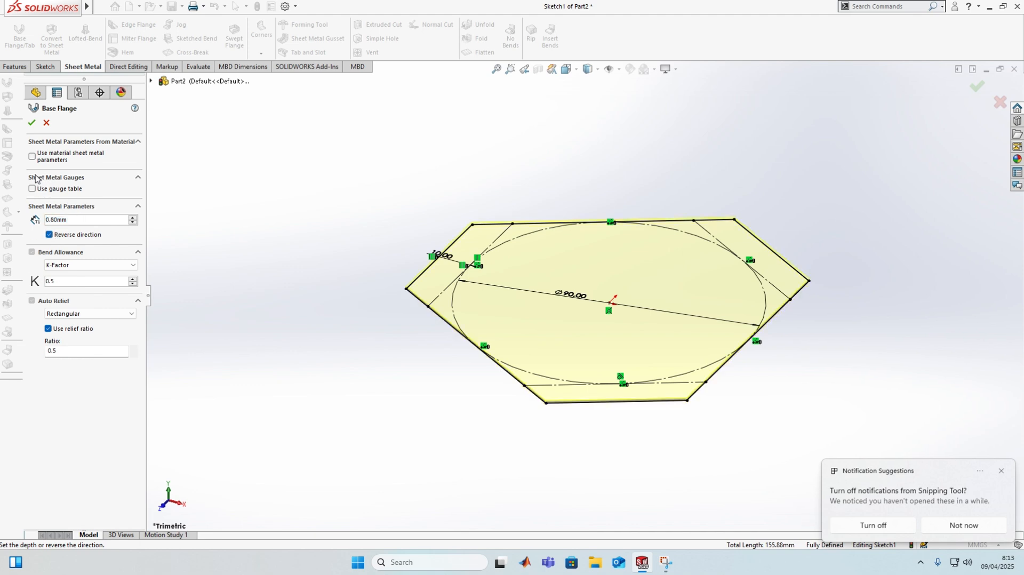
click(32, 123)
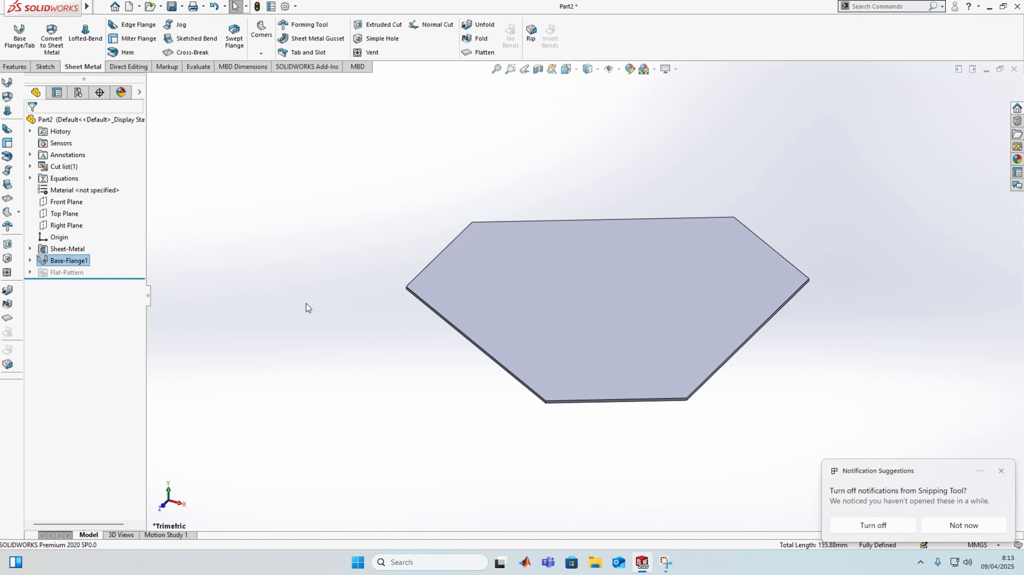
click(70, 261)
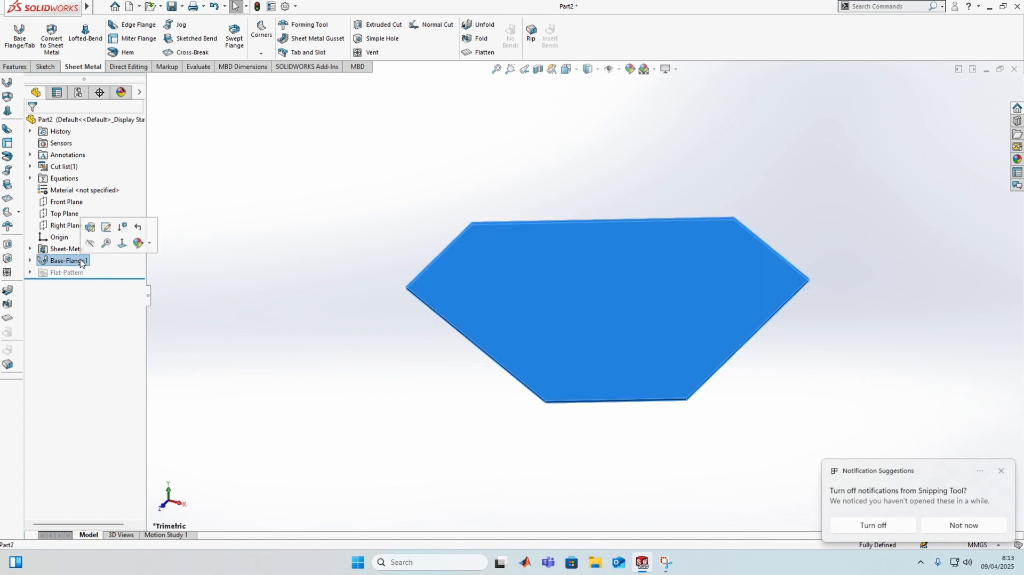
click(207, 290)
click(79, 262)
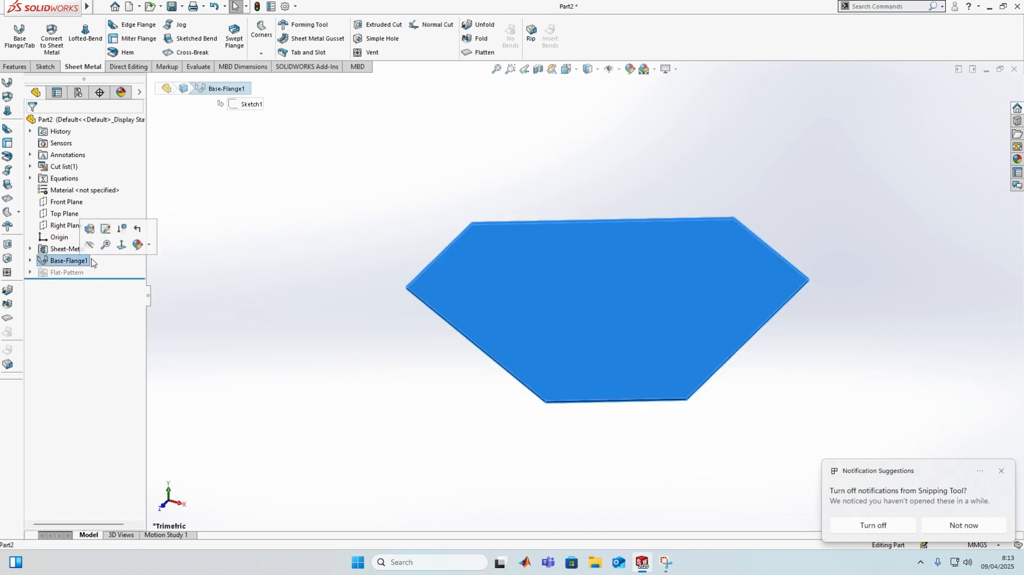
click(91, 245)
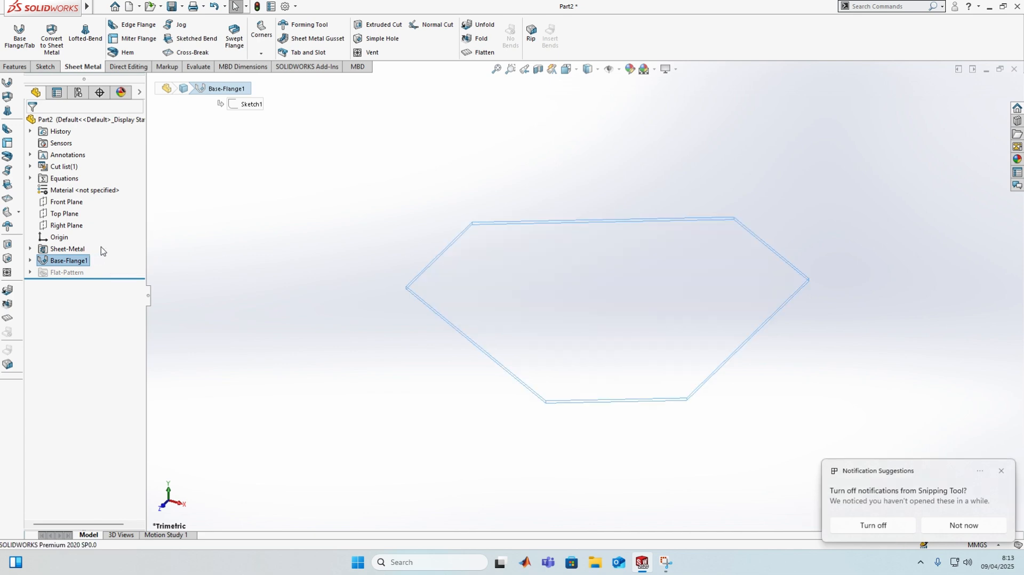
click(75, 260)
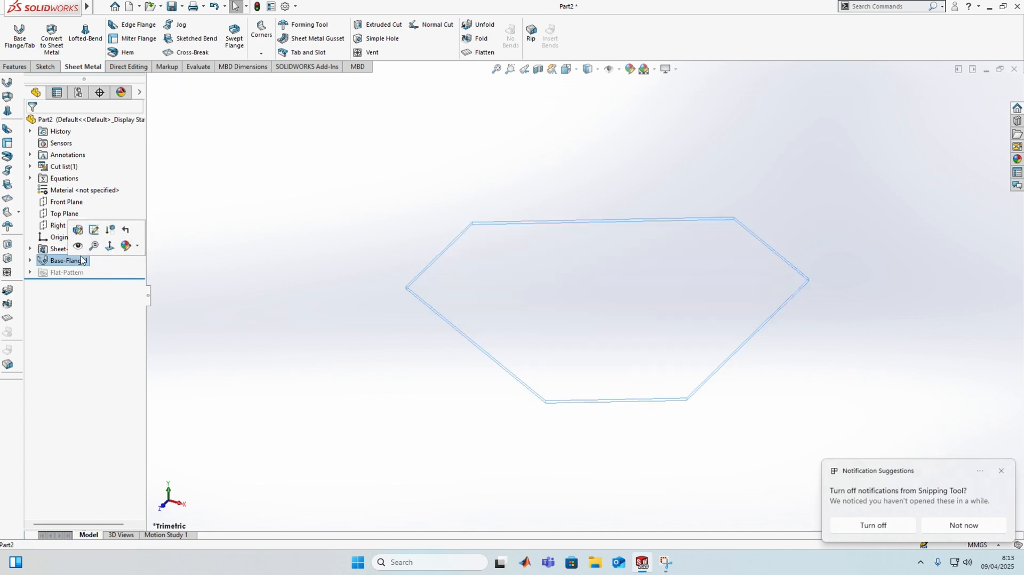
click(69, 261)
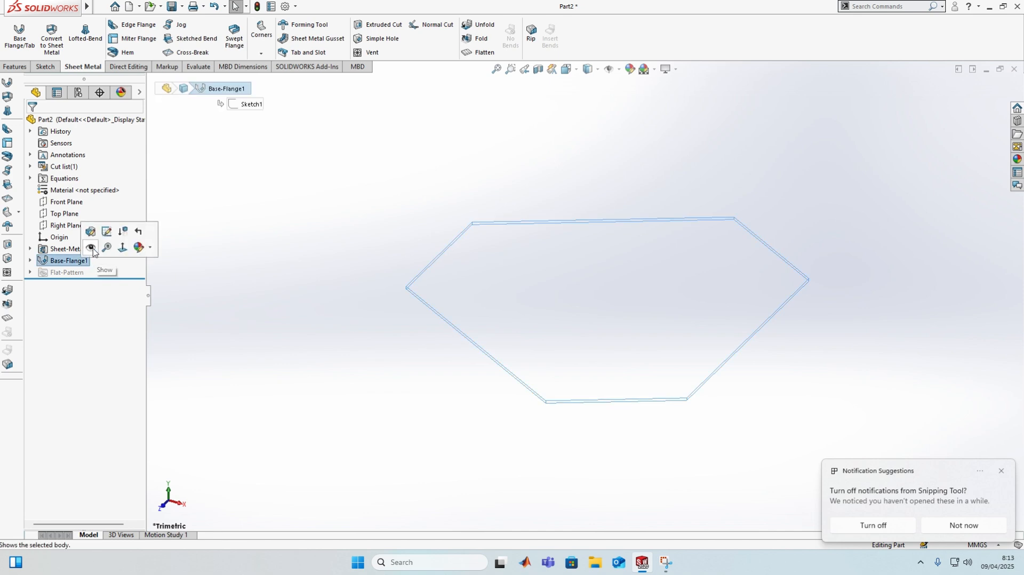
click(91, 245)
click(261, 269)
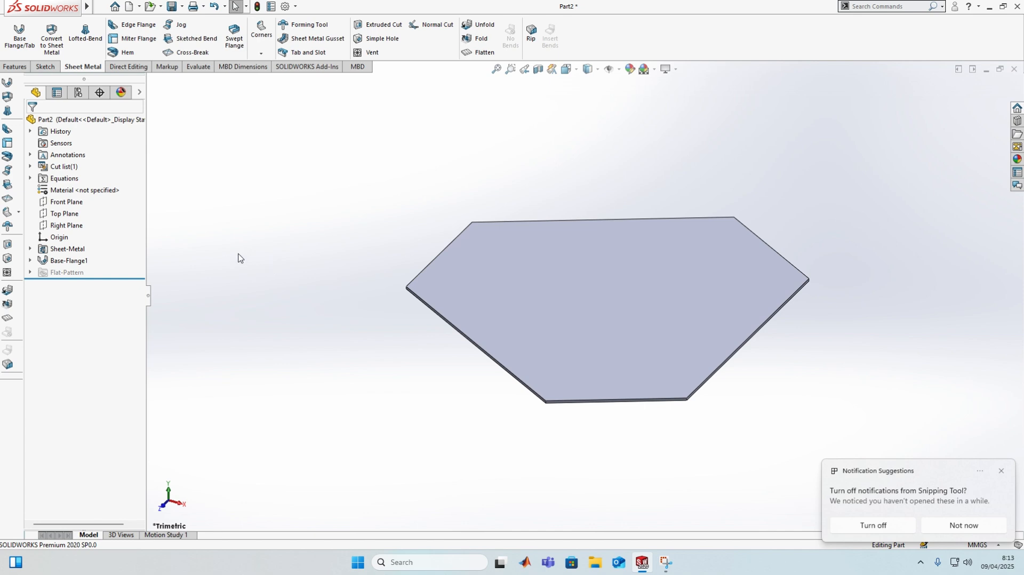
- Show the base flange's underlying sketch on the plate
click(30, 261)
click(74, 273)
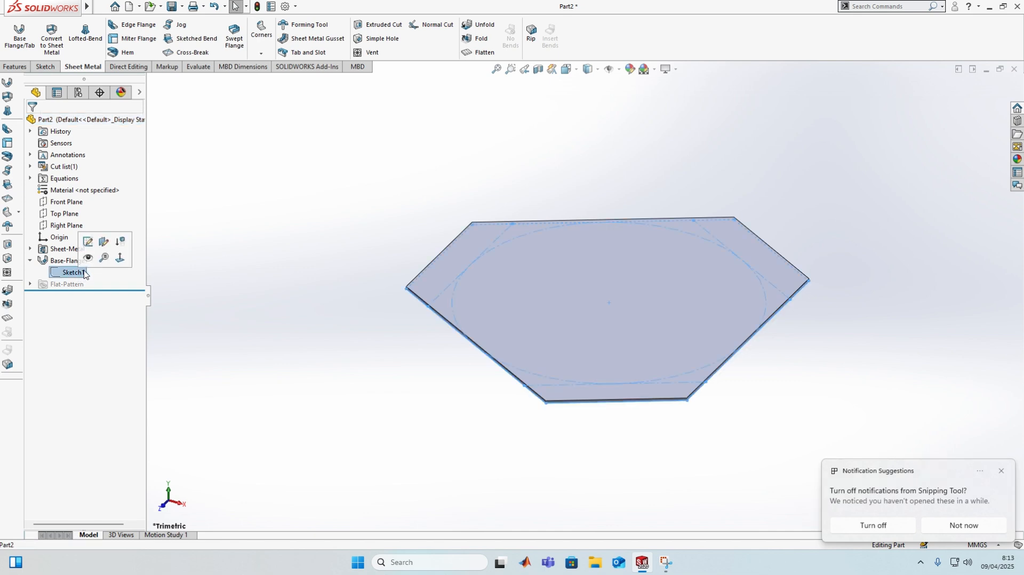
click(93, 262)
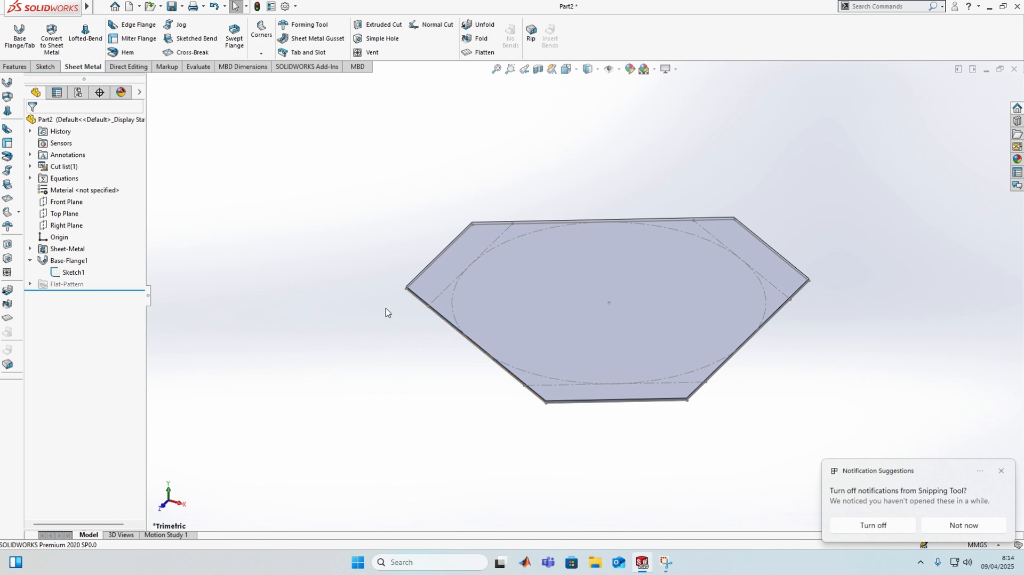
- Start a sketch on the plate's upper face and convert the inner hexagon's three construction sides into sketch lines
click(544, 305)
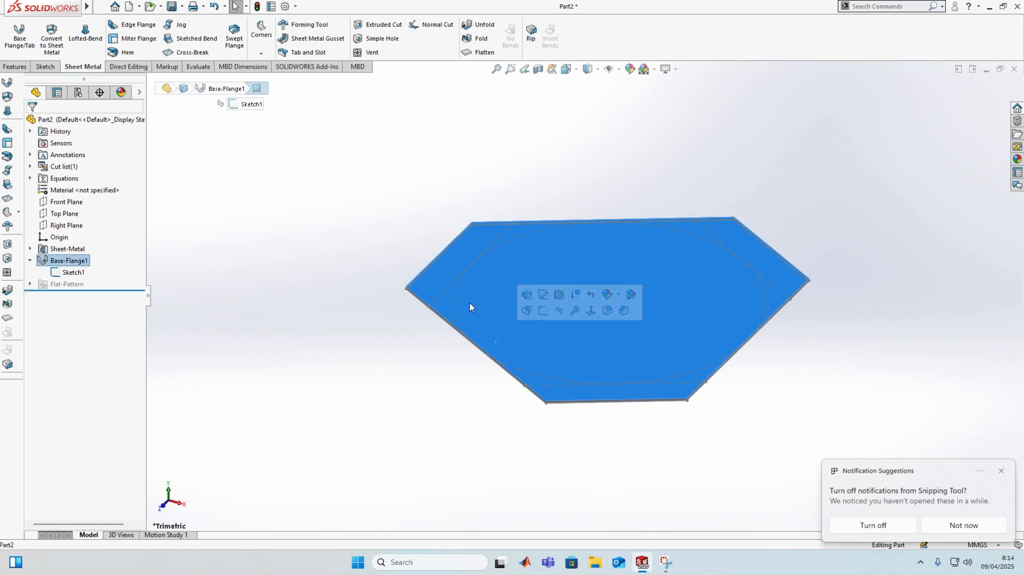
click(45, 66)
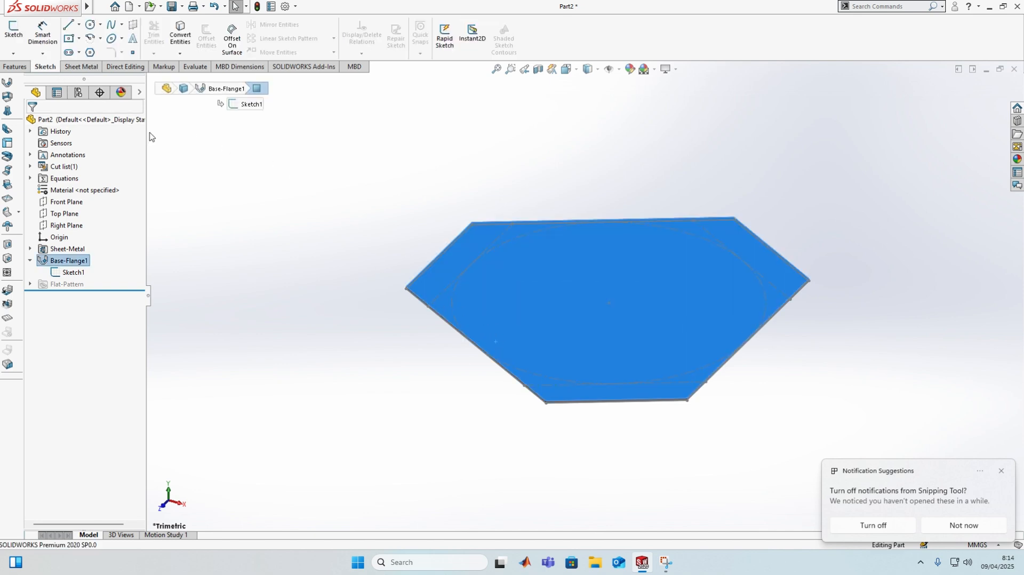
click(16, 40)
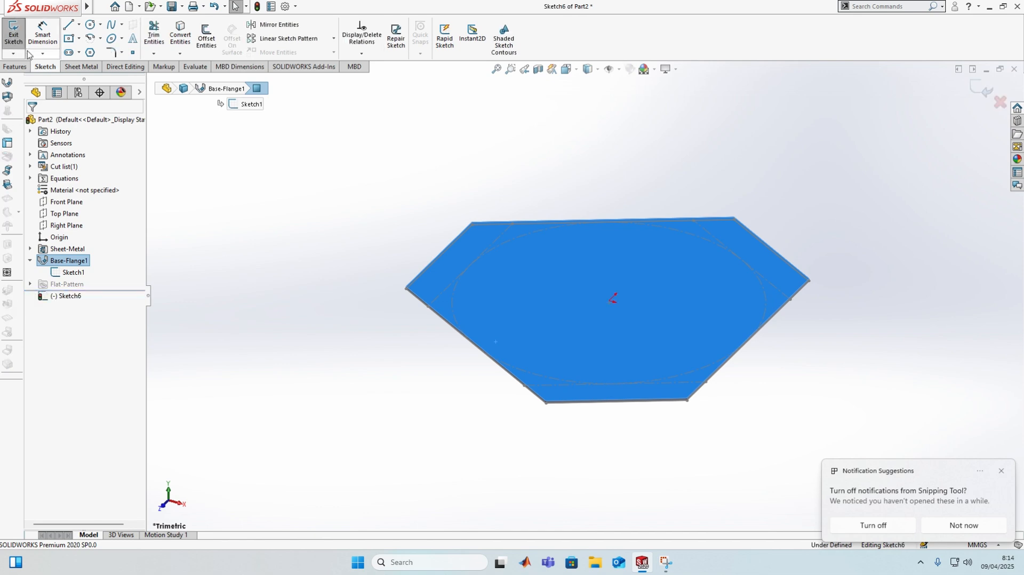
click(314, 314)
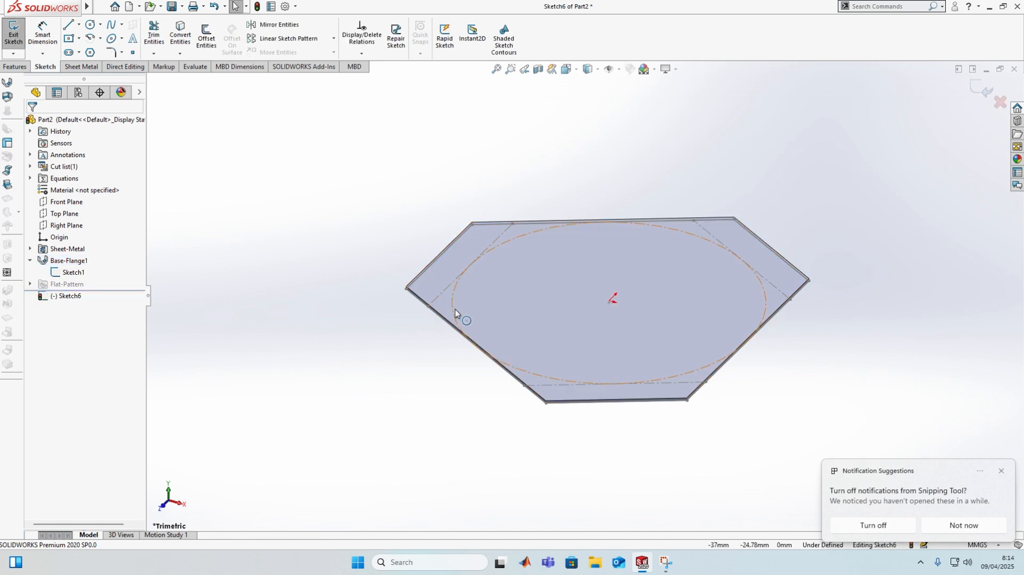
click(444, 293)
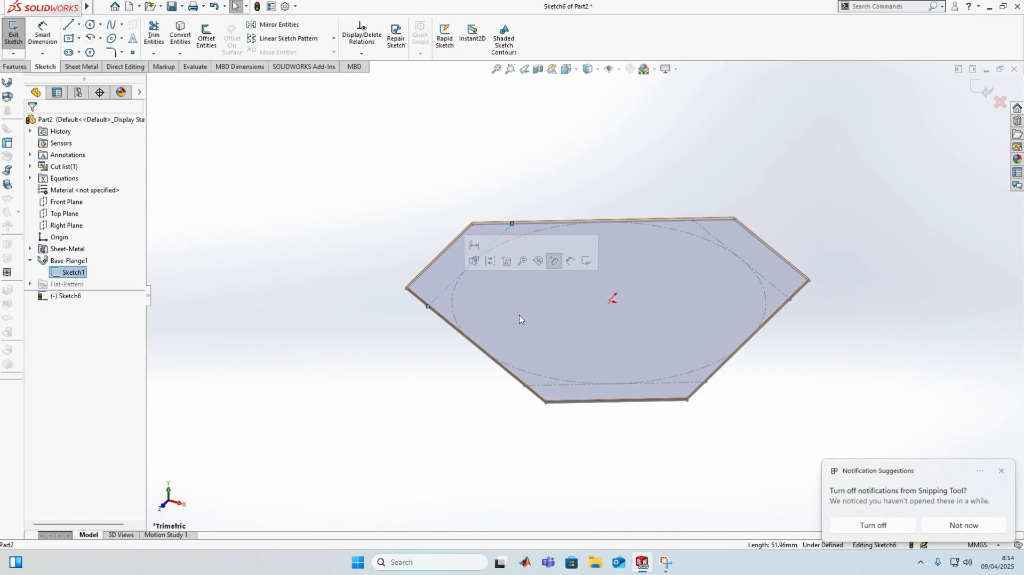
ctrl+click(706, 233)
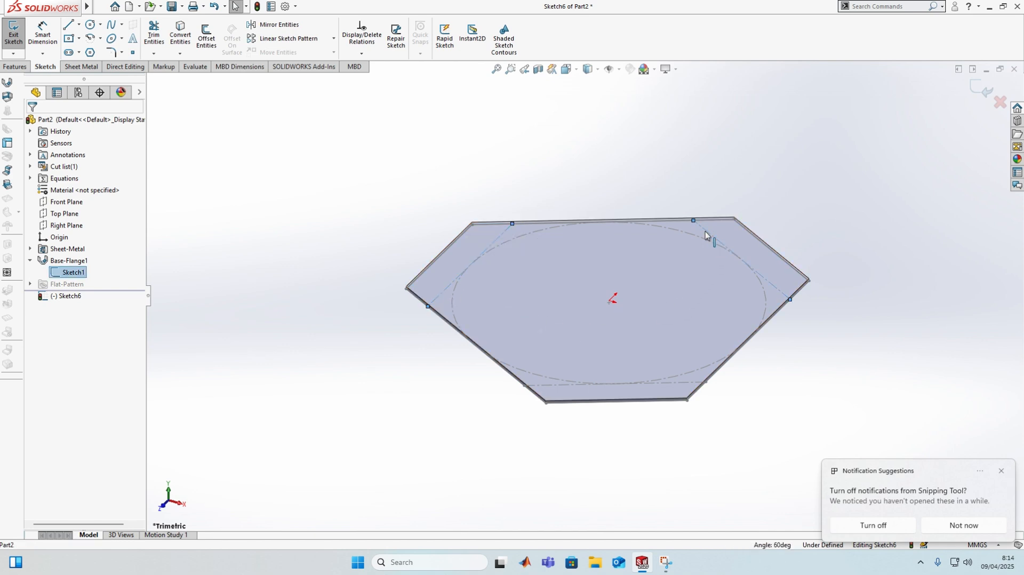
ctrl+click(667, 383)
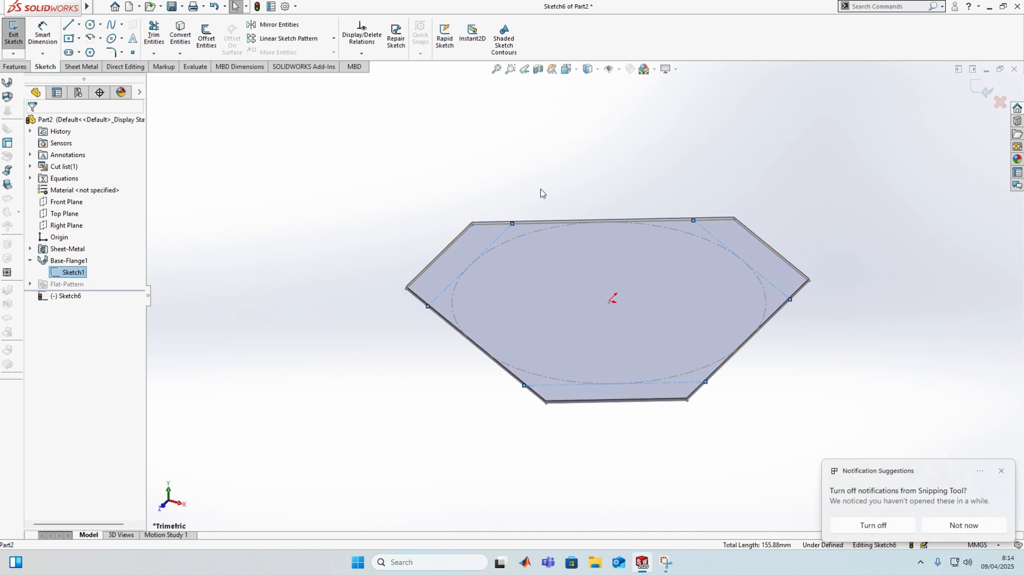
click(183, 42)
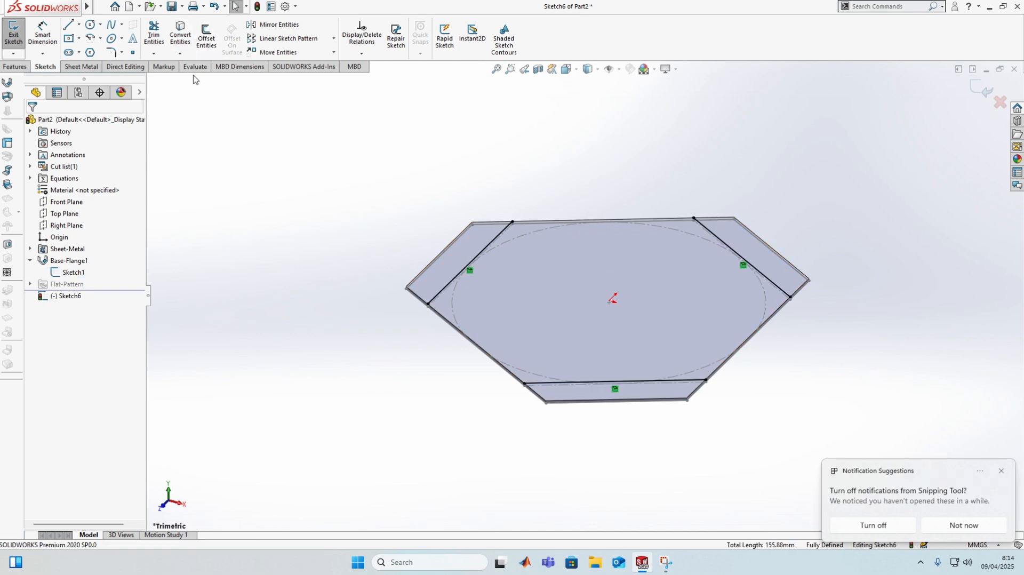
click(182, 54)
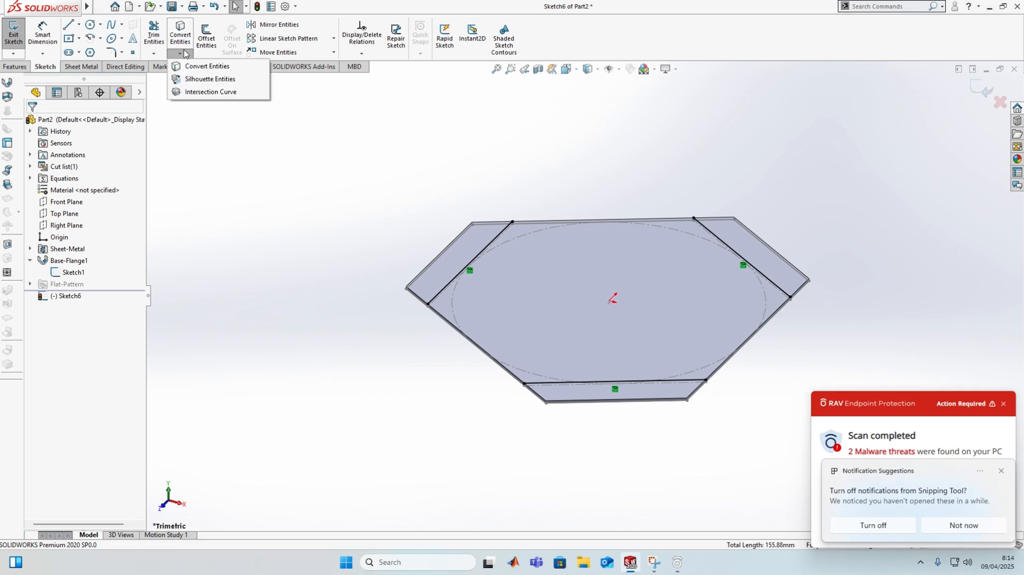
click(207, 67)
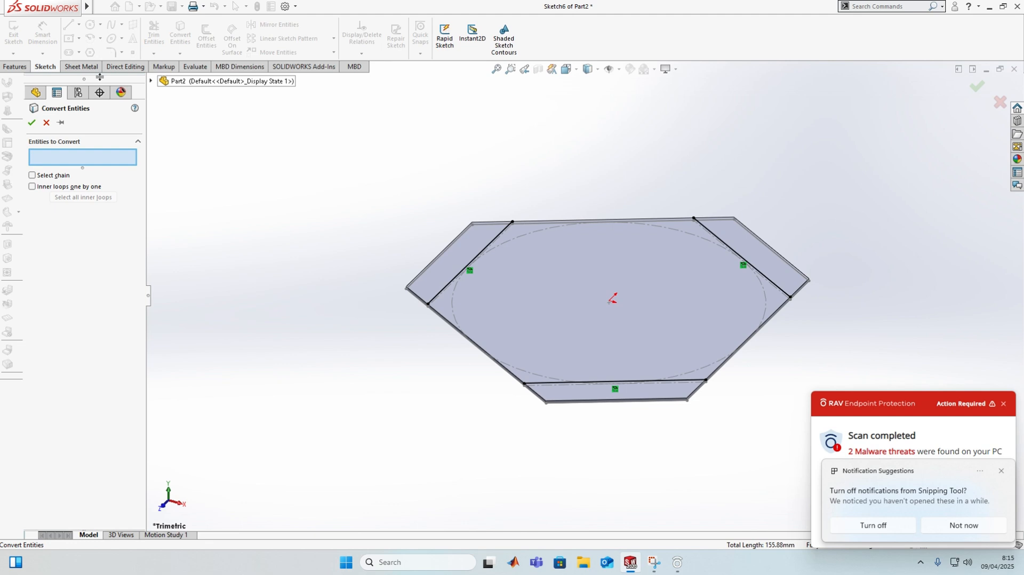
click(97, 67)
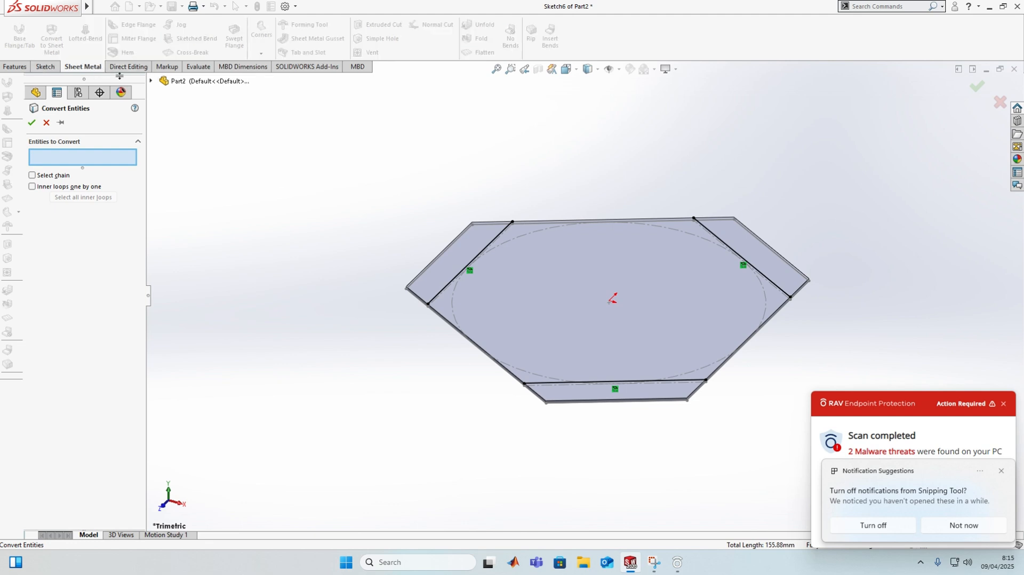
click(47, 122)
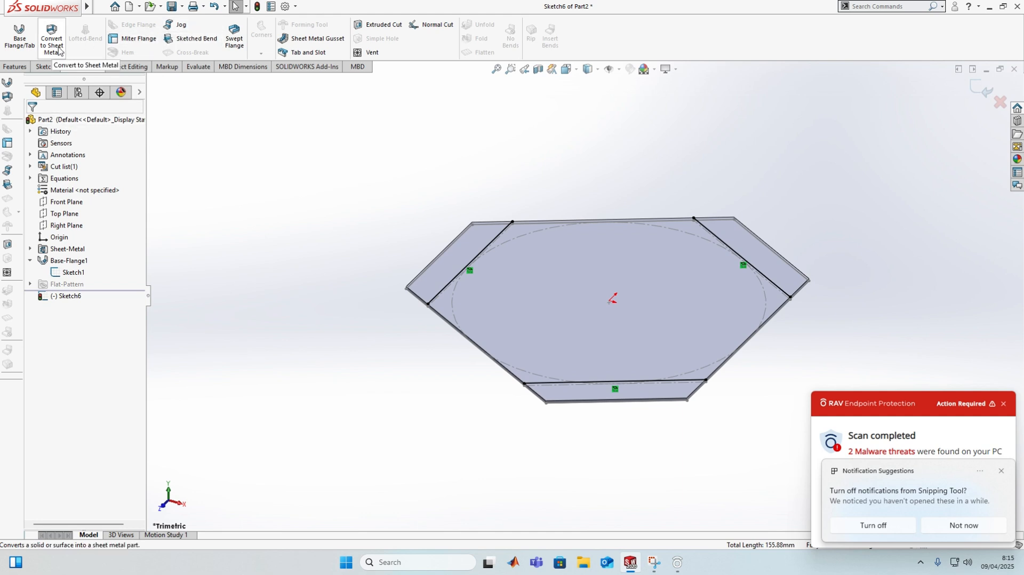
- Create a 90-degree Sketched Bend along the three lines with the central face fixed, Material Outside position and reversed direction
click(177, 40)
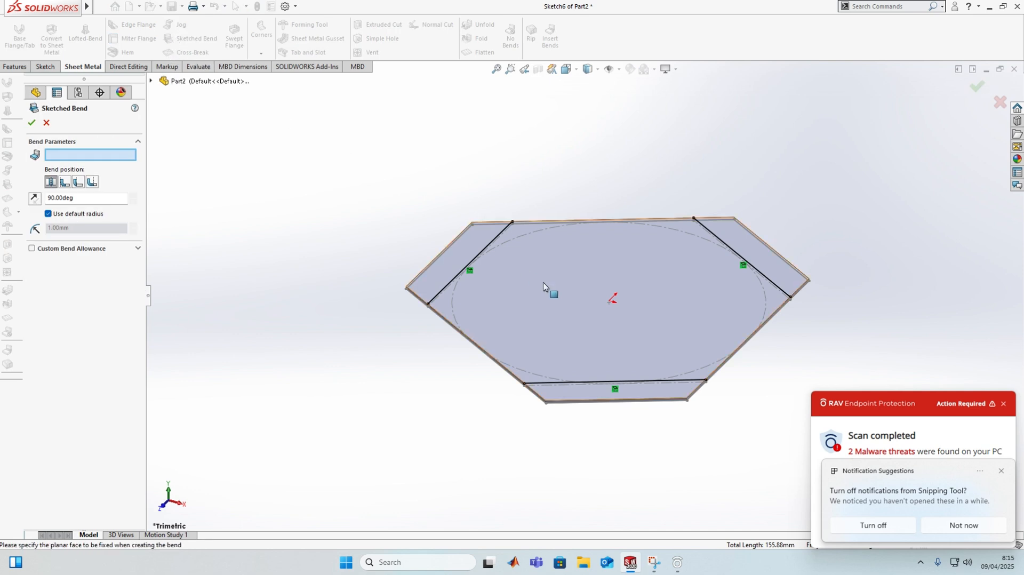
click(566, 296)
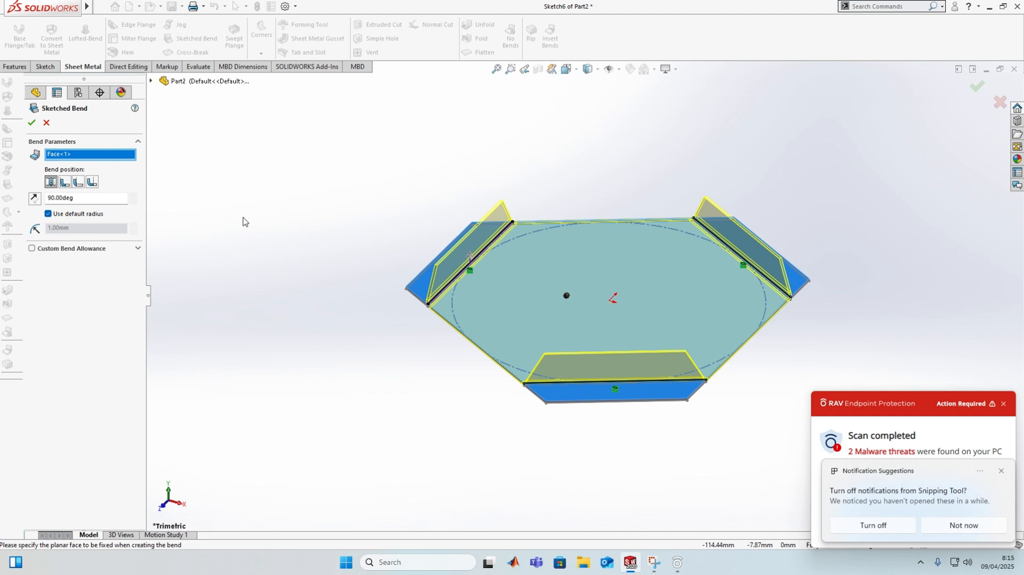
click(79, 183)
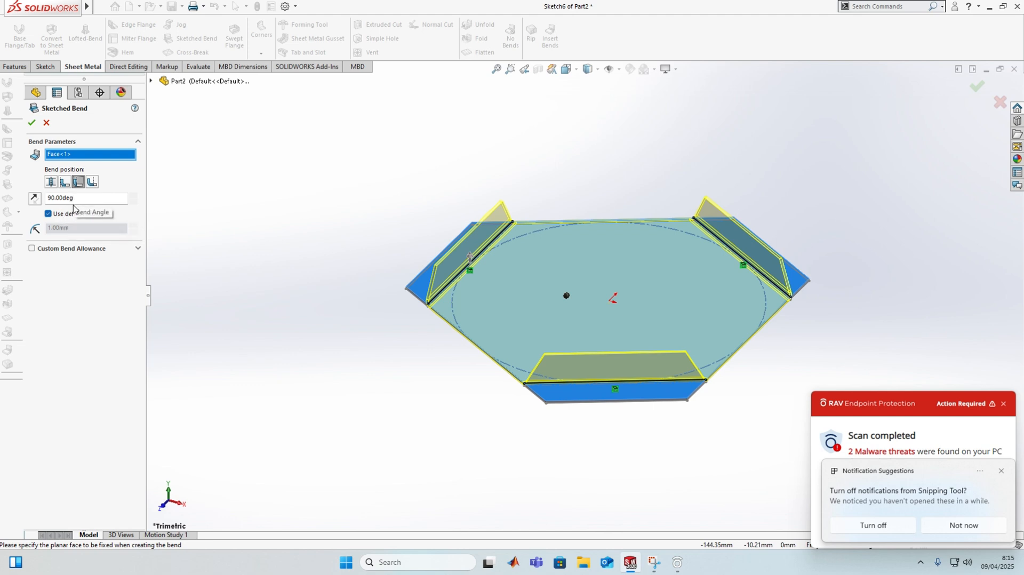
click(33, 201)
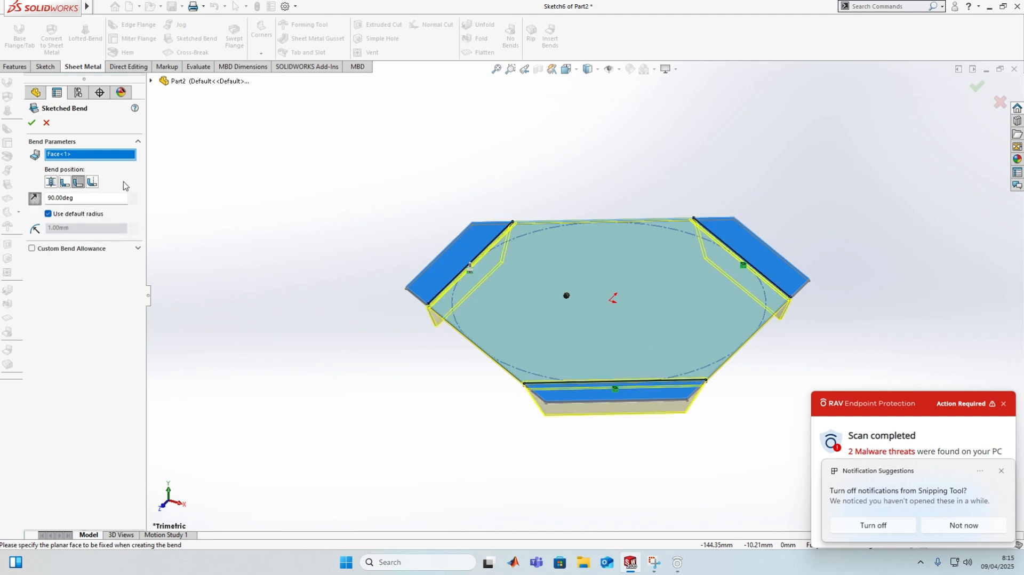
click(46, 124)
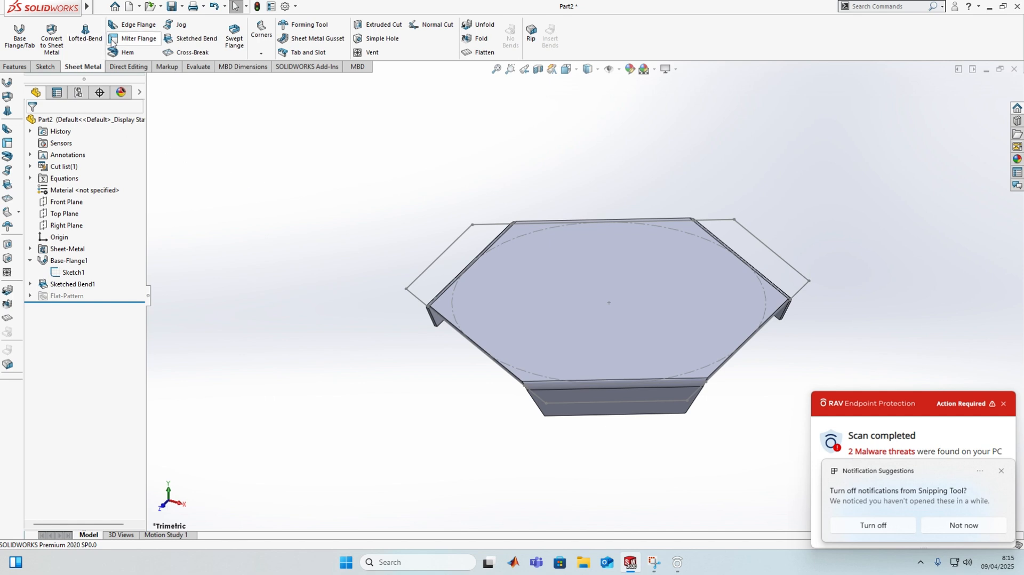
- Save the bent hexagonal part and start a new part document
click(180, 10)
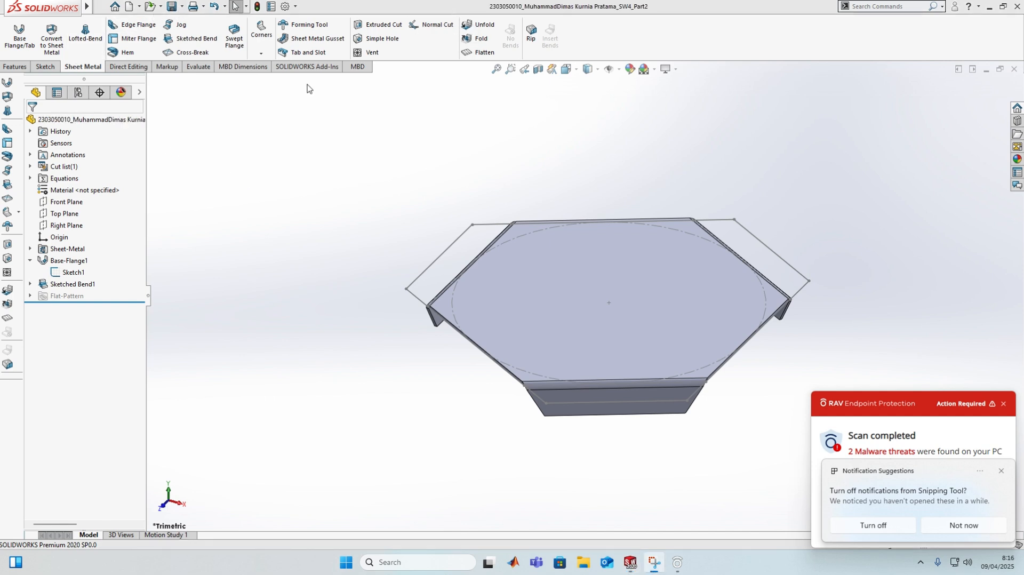
click(137, 8)
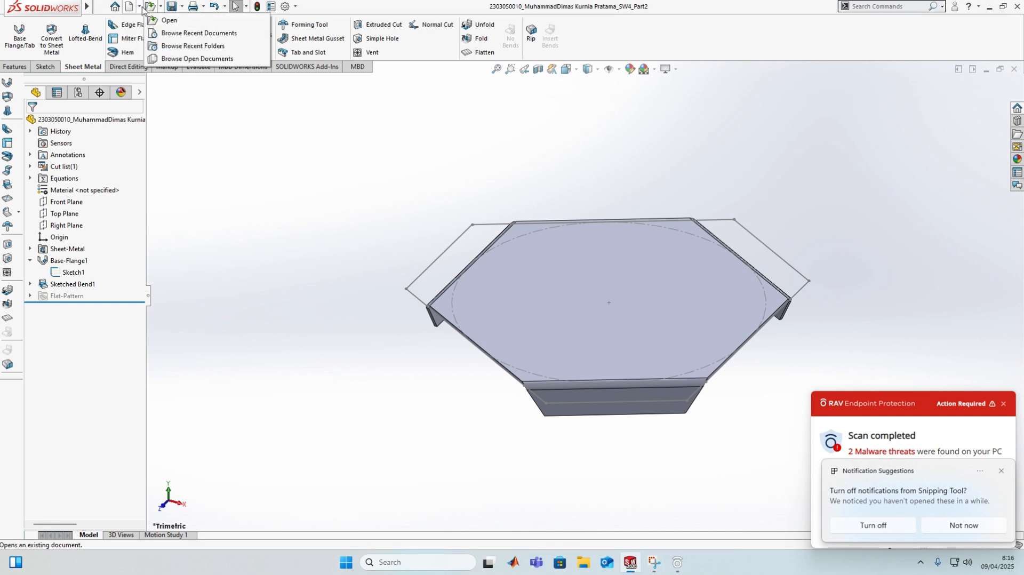
click(150, 19)
click(410, 411)
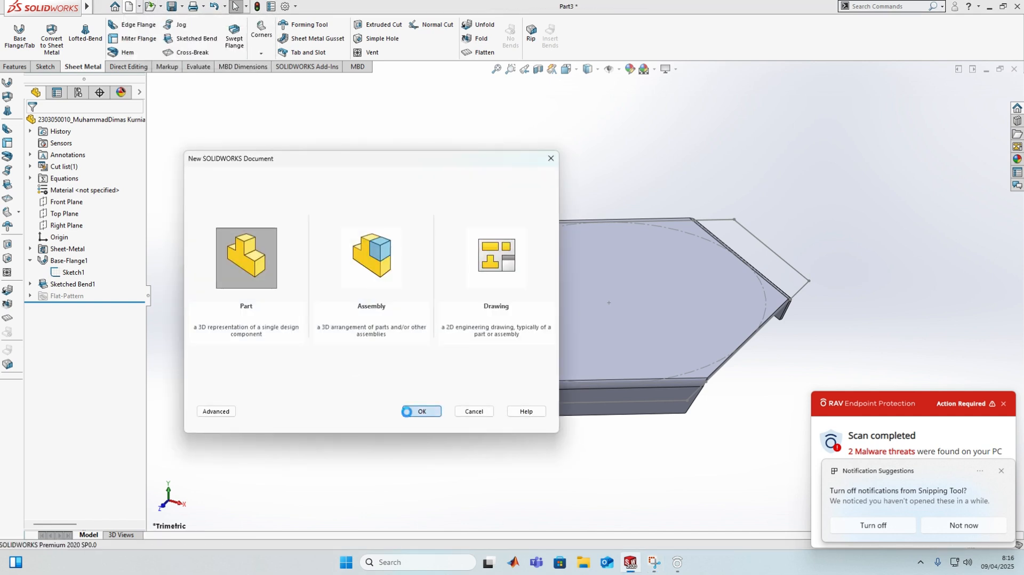
- Dismiss the notification suggestion and the antivirus scan alert
click(1002, 472)
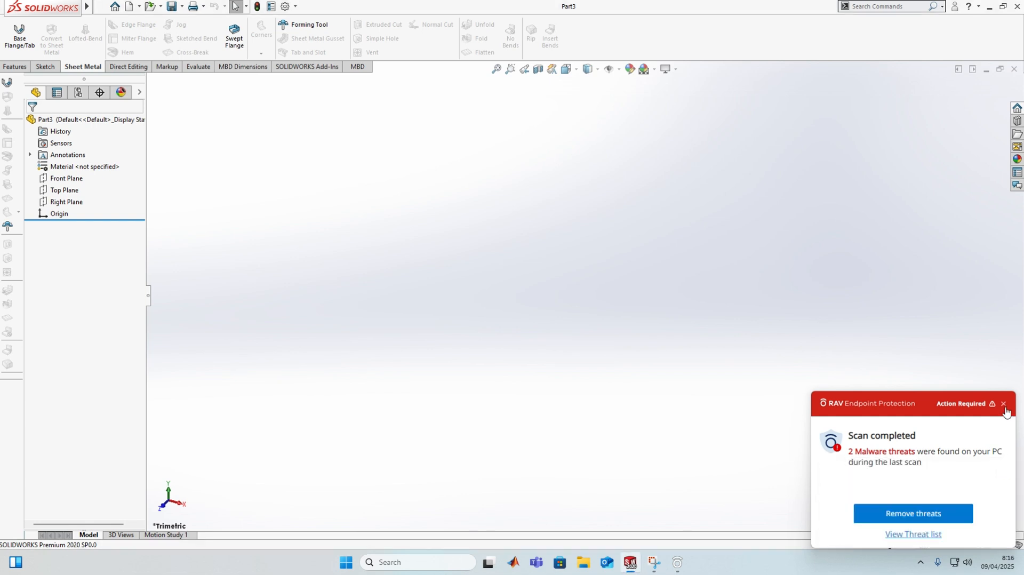
click(1004, 406)
click(1000, 408)
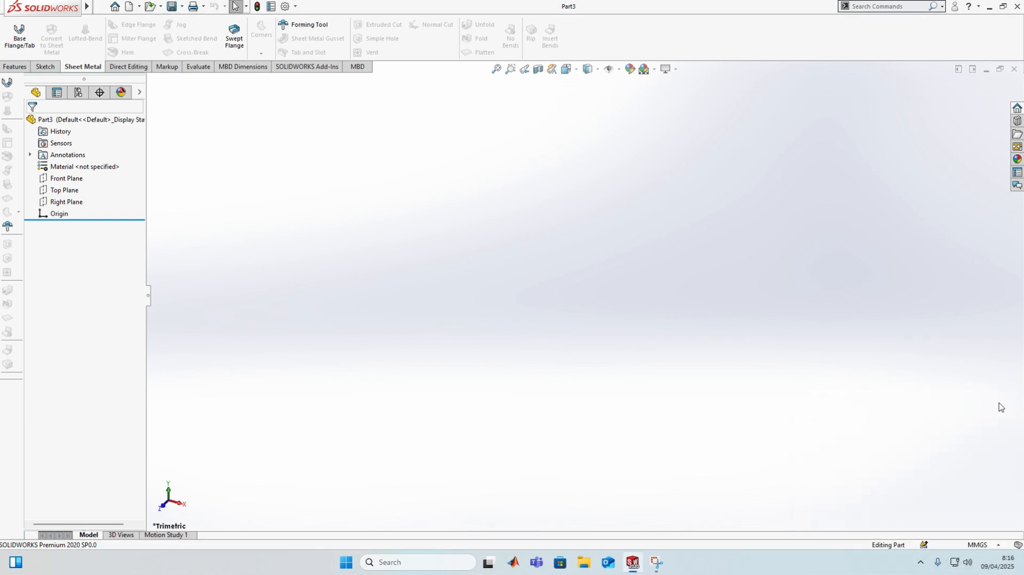
- Start a sketch on the Top Plane and draw a centerpoint arc around the origin, about 37.6 mm in radius and spanning about 223 degrees
click(75, 191)
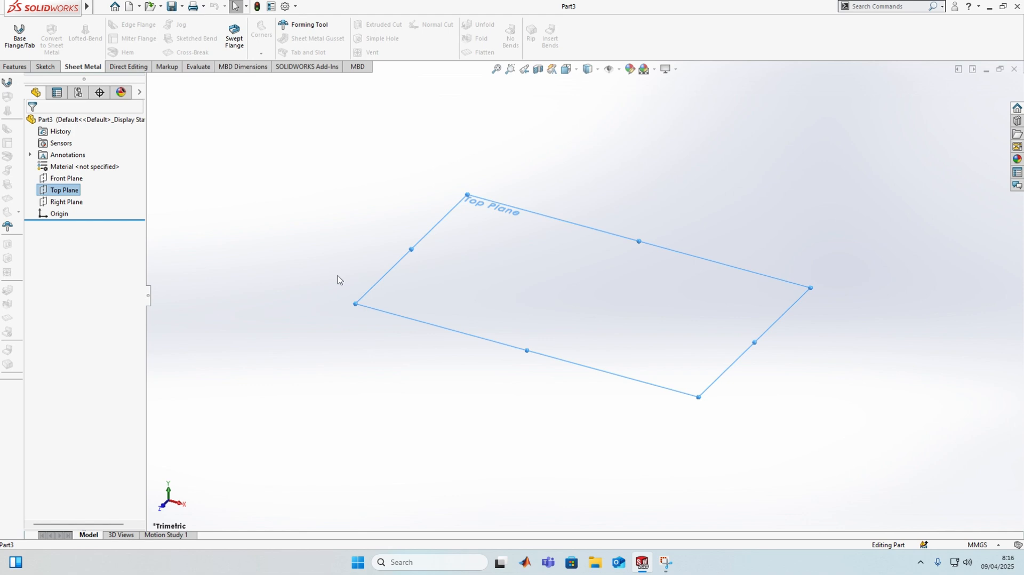
click(45, 66)
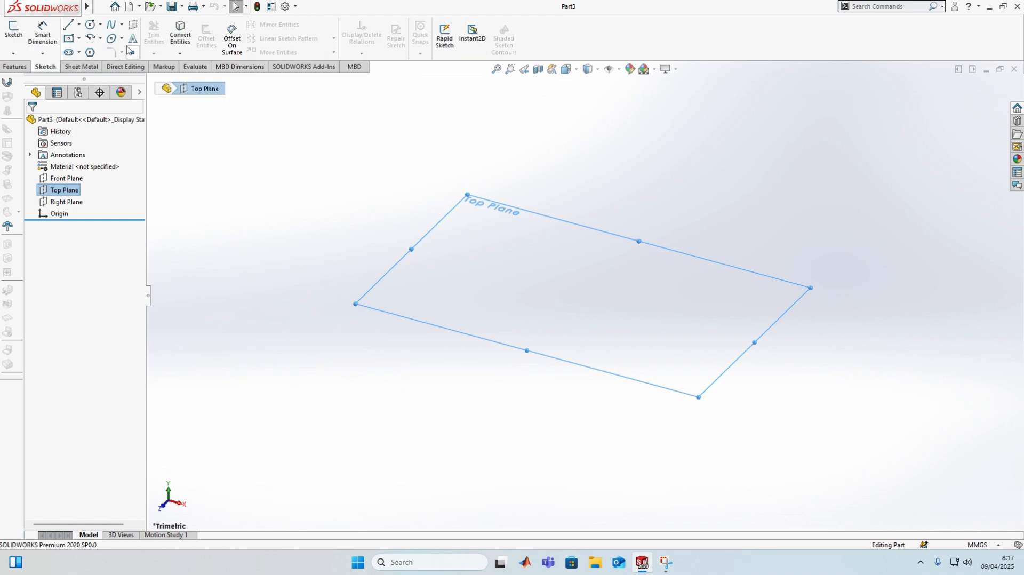
click(100, 39)
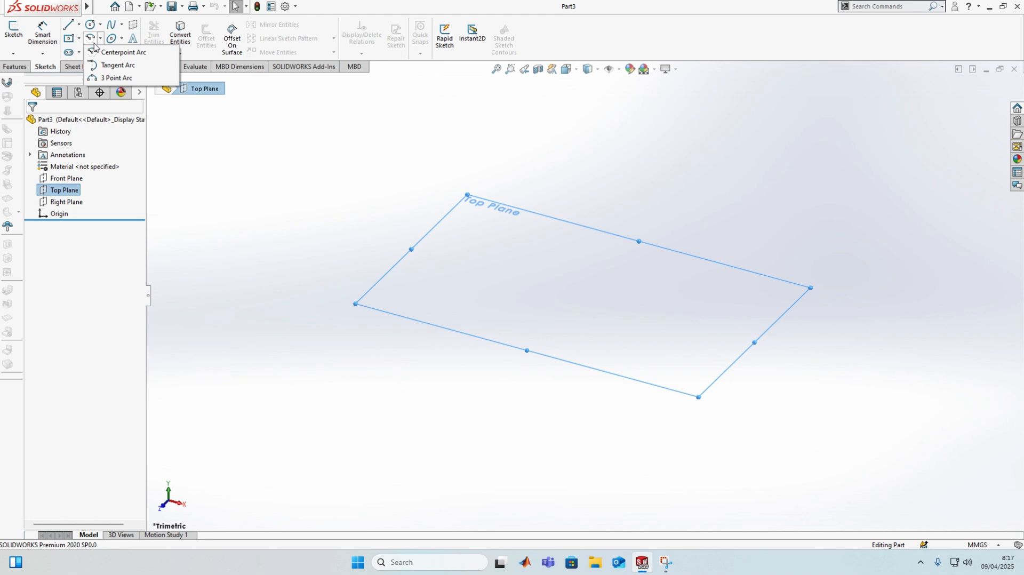
click(115, 51)
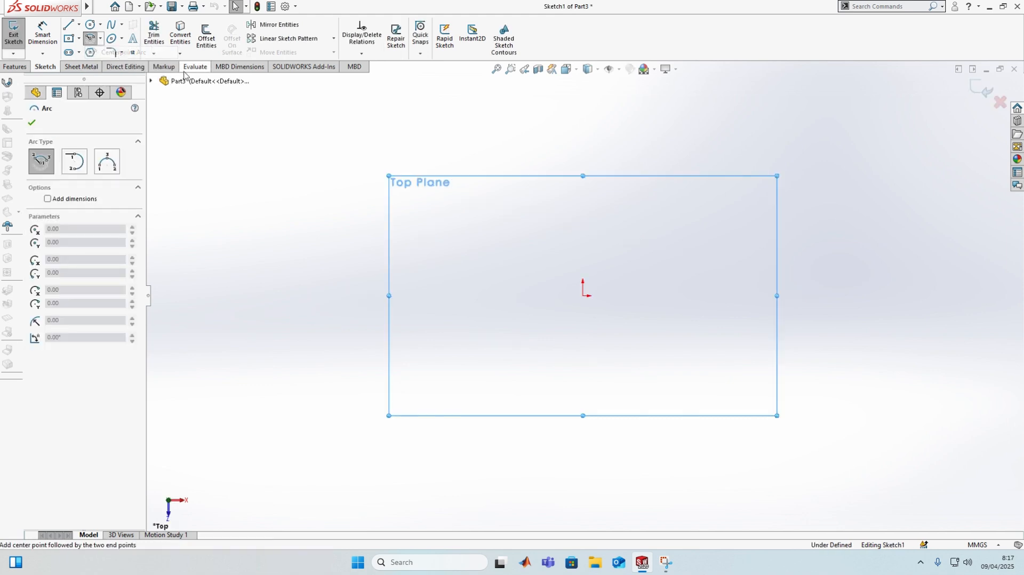
click(583, 296)
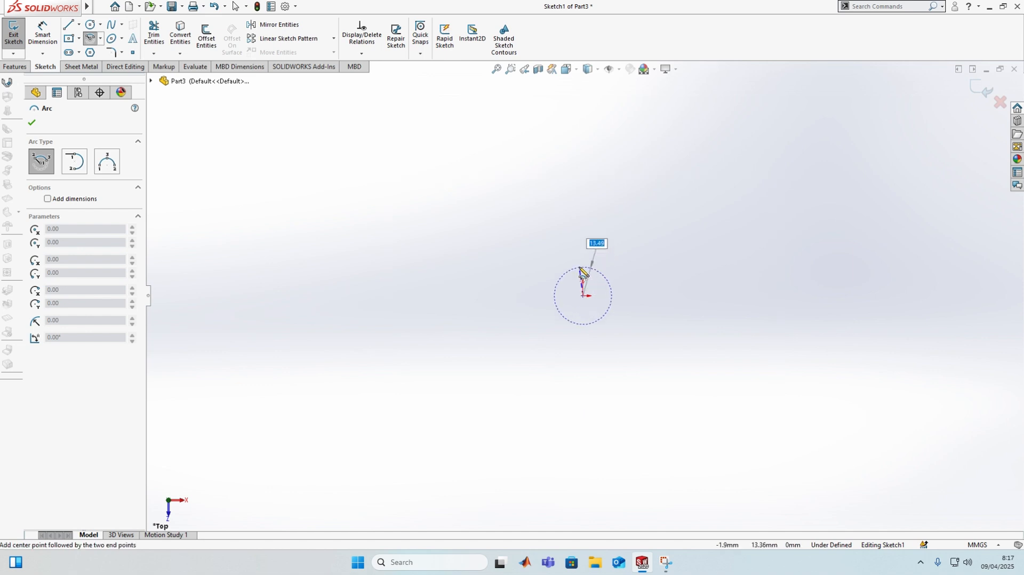
click(584, 215)
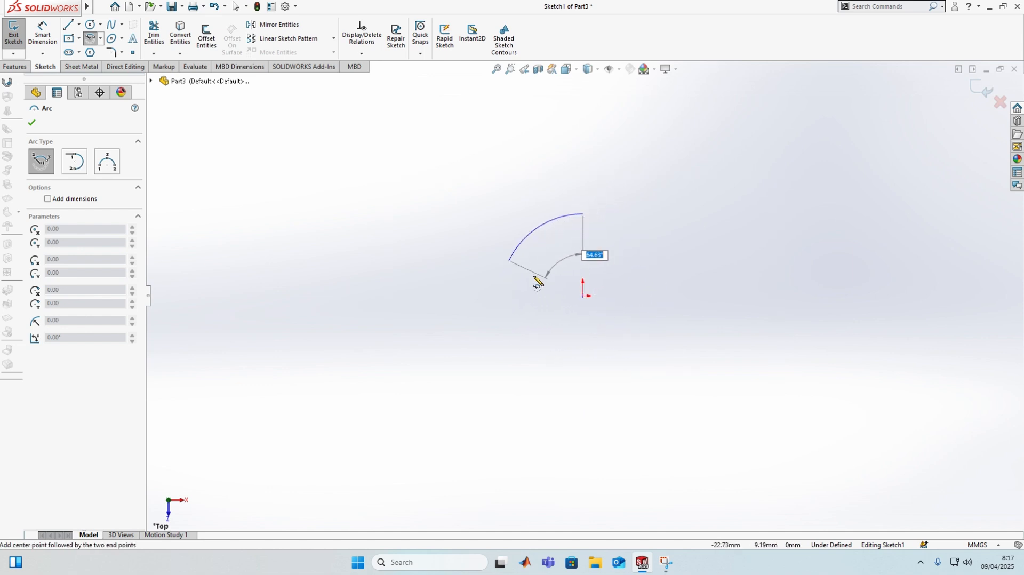
click(638, 355)
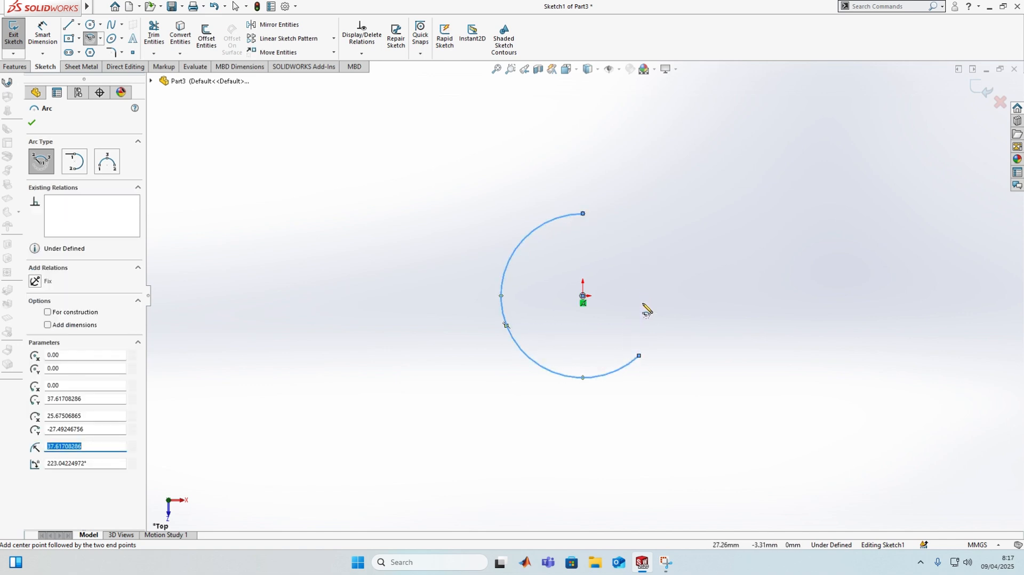
- Draw a tangent arc from the first arc's lower end around to just inside its upper end, leaving an overlap
click(74, 161)
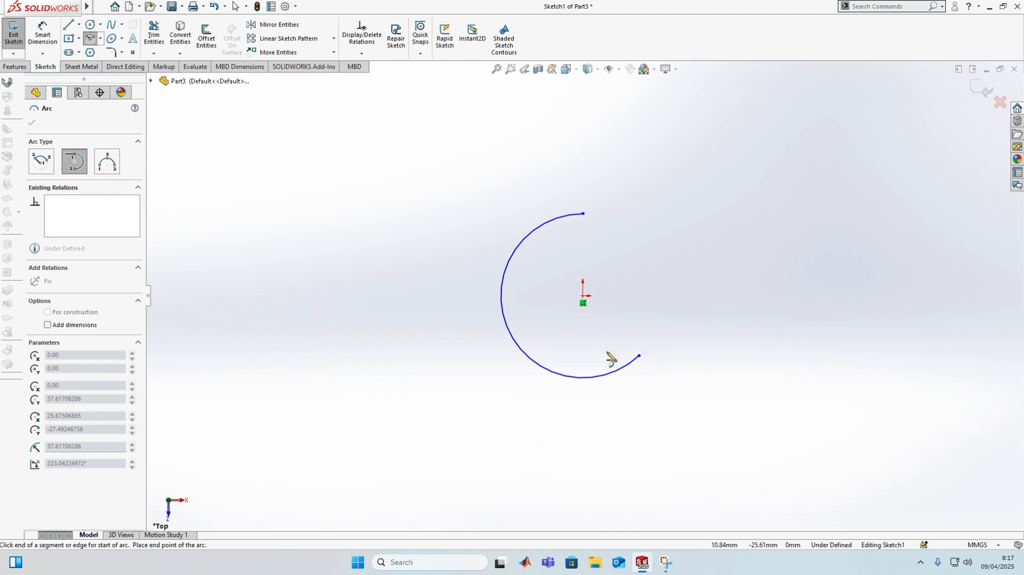
click(640, 356)
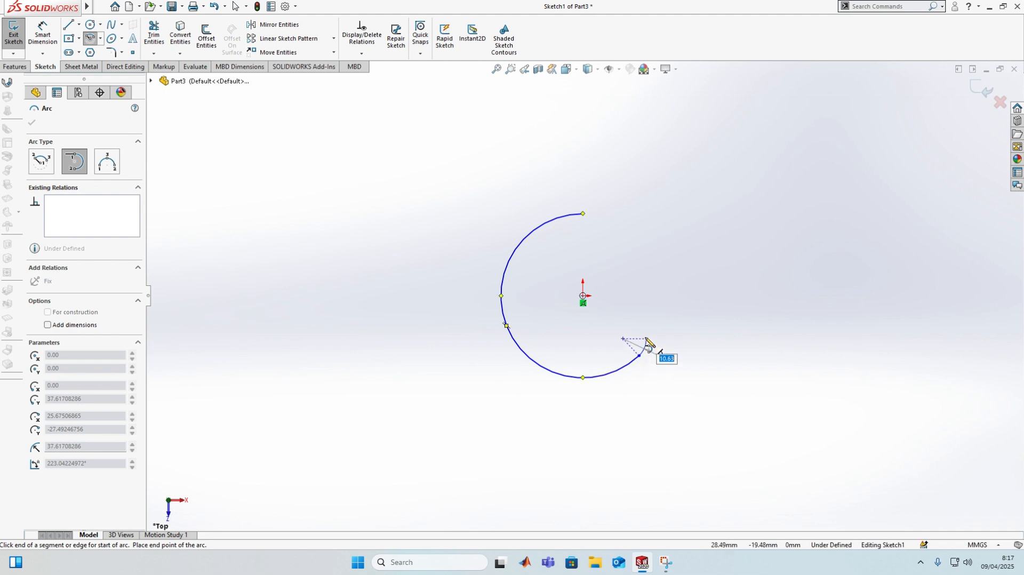
click(532, 242)
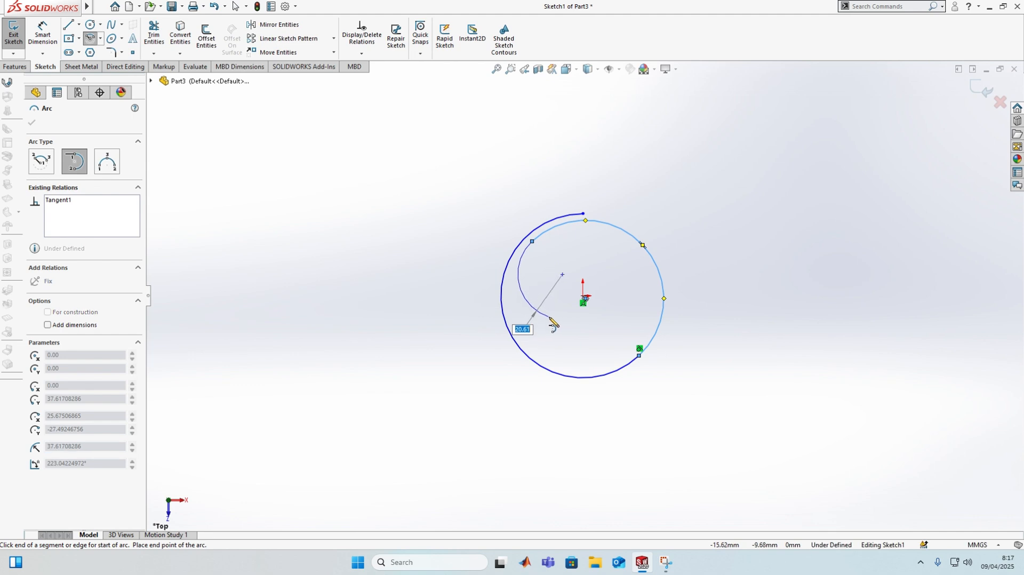
key(Escape)
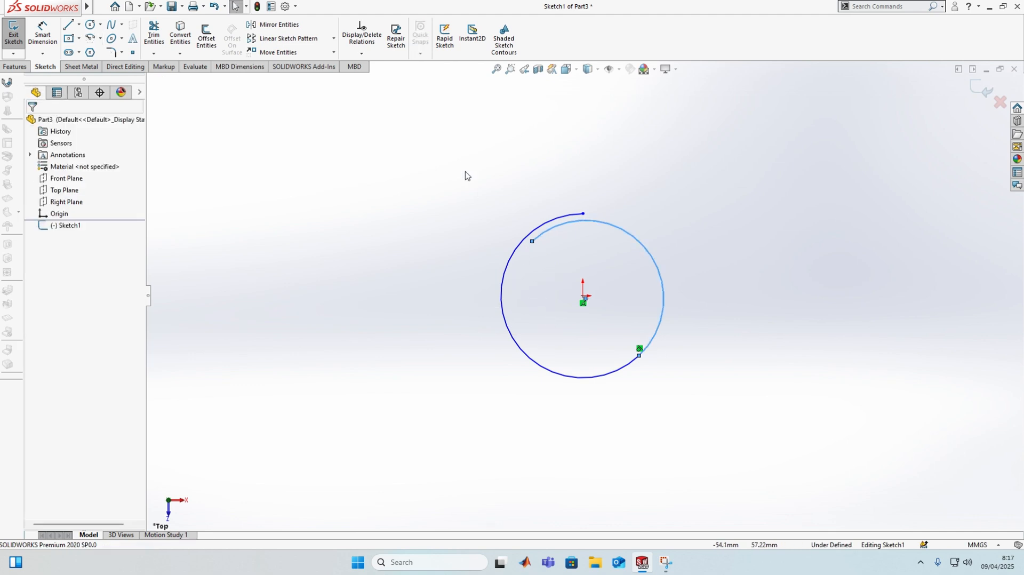
- Examine the centre points of the two arcs near the origin, including their coordinates and existing relations
scroll(679, 376, up, 2)
scroll(498, 191, down, 8)
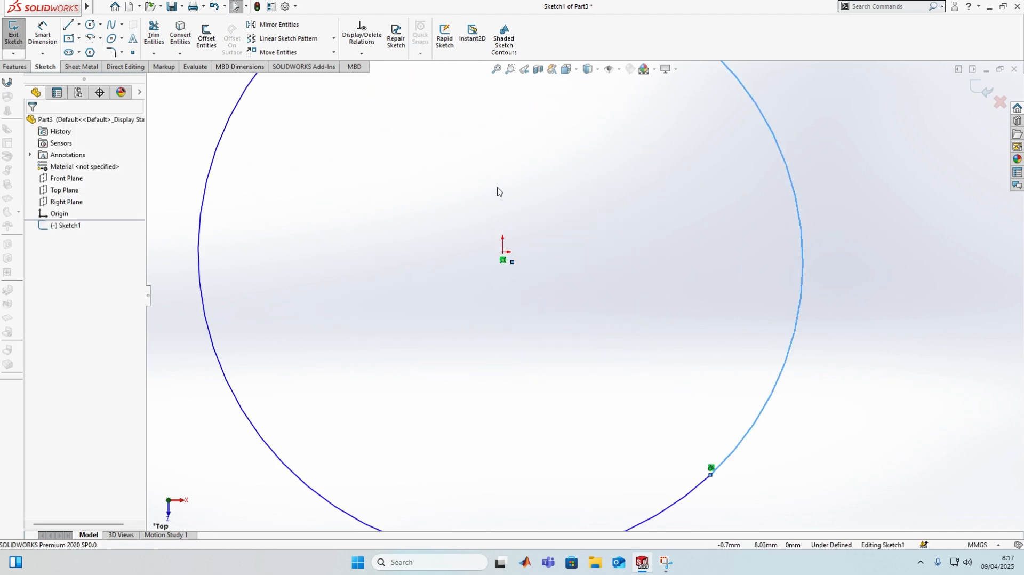
scroll(539, 288, down, 3)
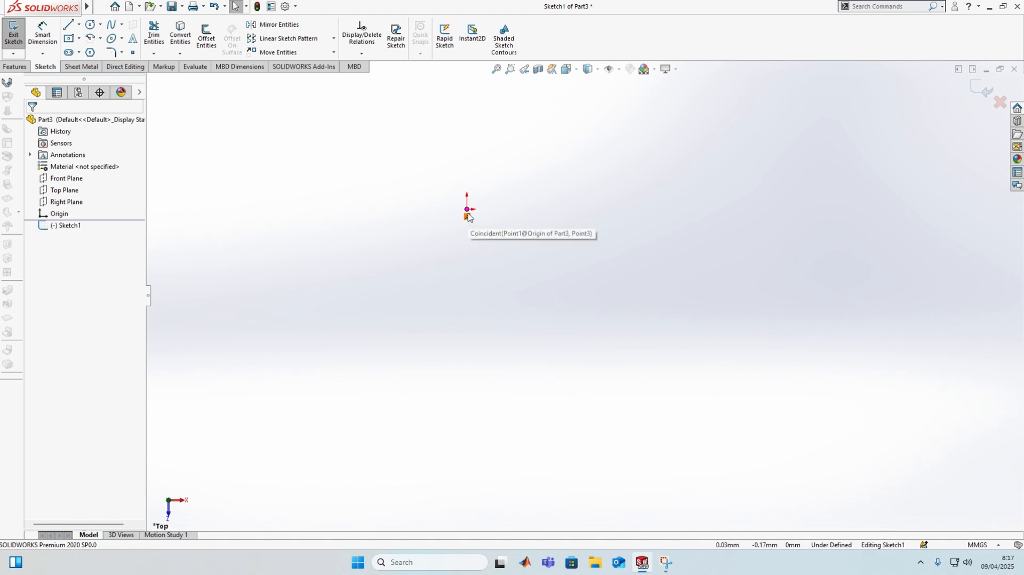
click(491, 235)
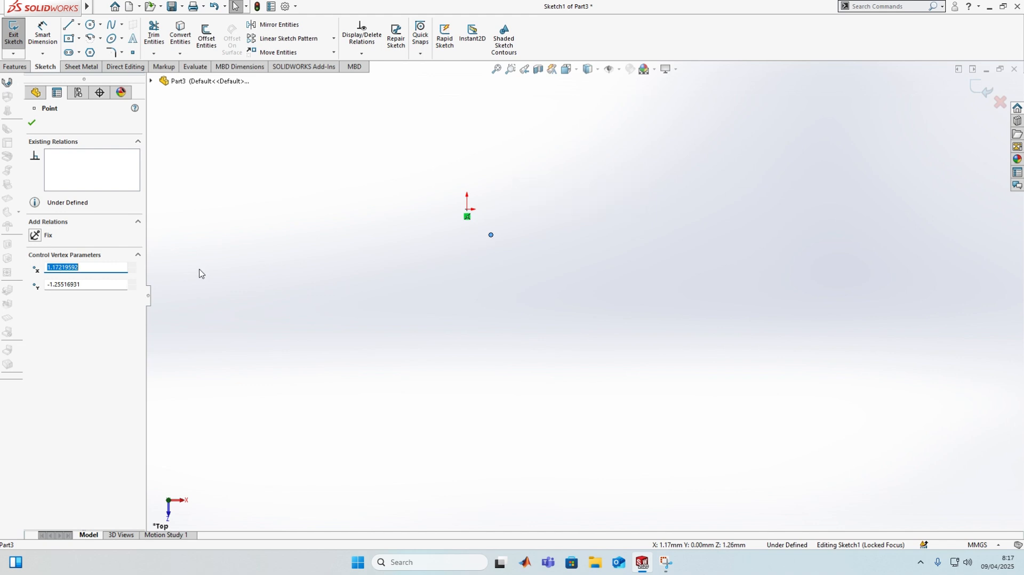
scroll(459, 320, up, 4)
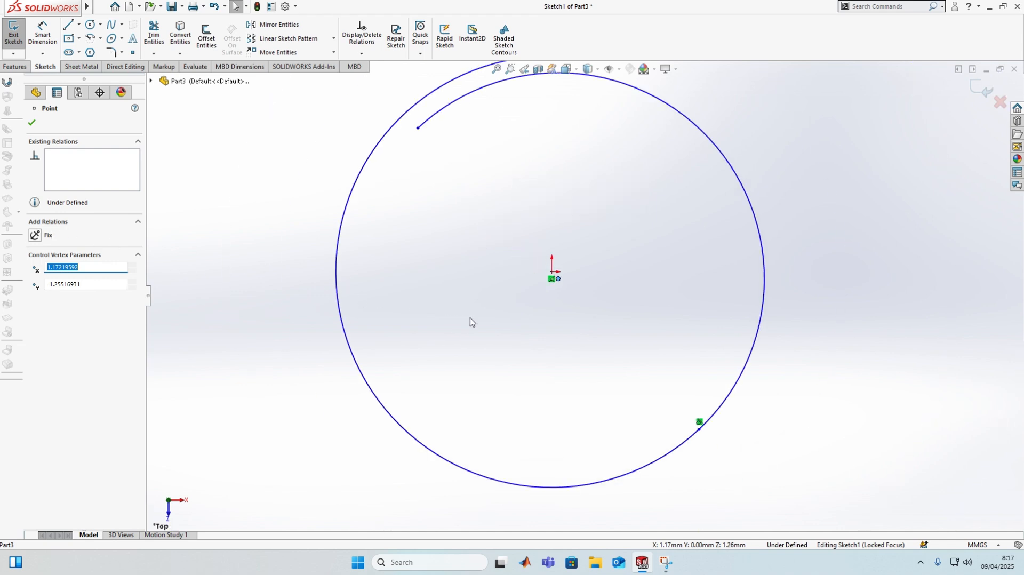
scroll(527, 179, down, 4)
scroll(596, 367, down, 8)
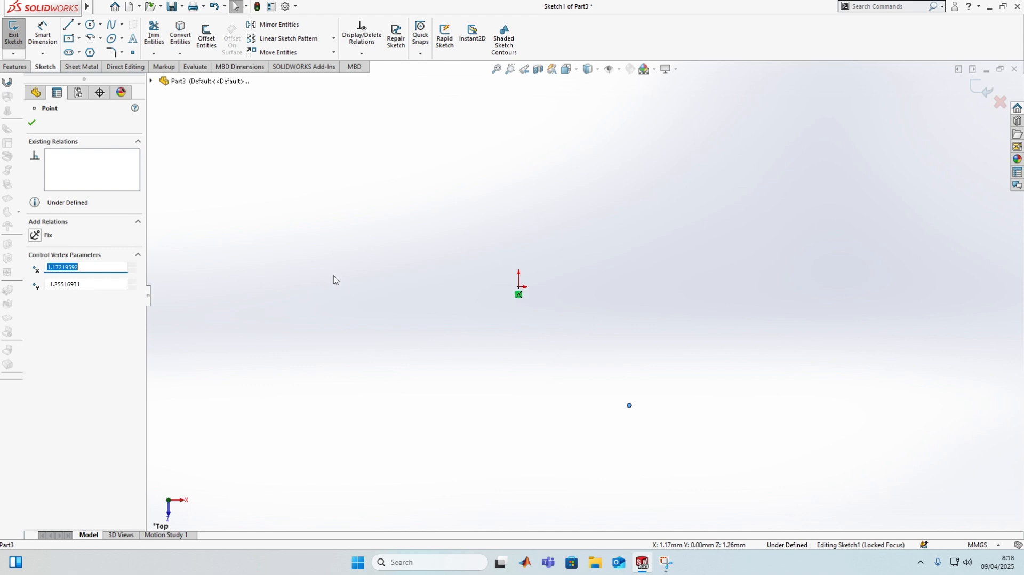
scroll(334, 276, down, 1)
scroll(525, 341, up, 7)
click(243, 289)
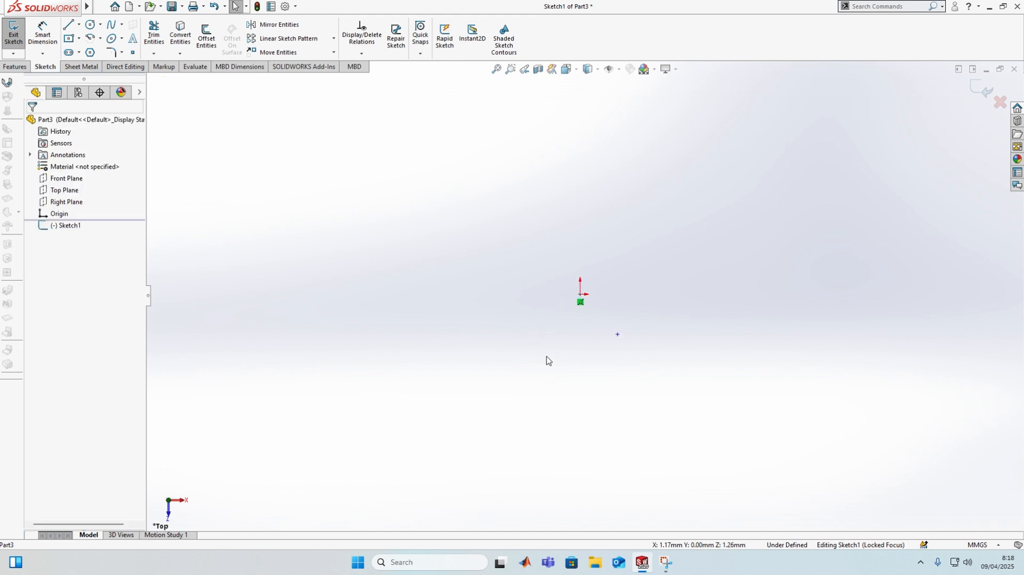
click(581, 295)
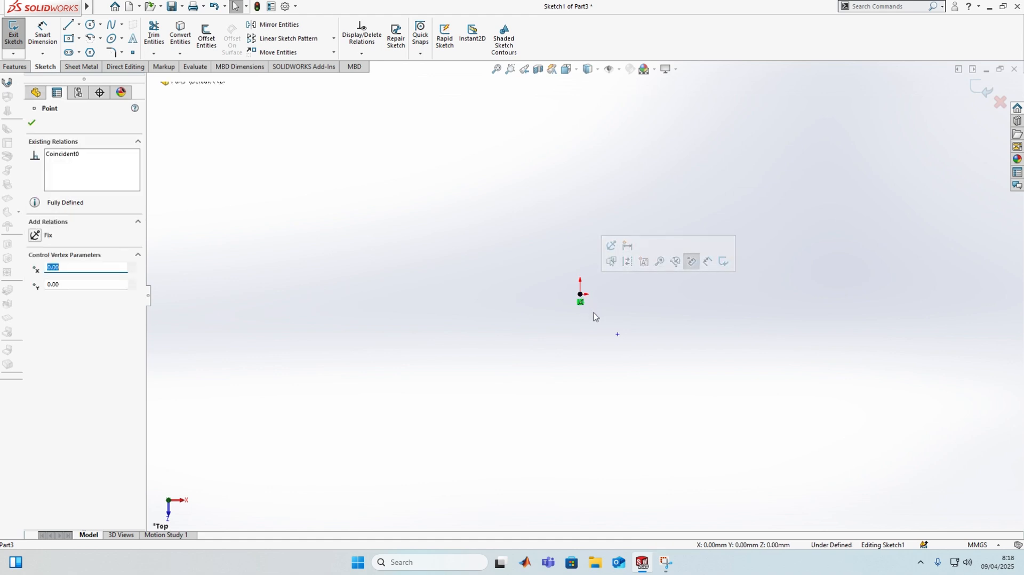
drag(618, 336, 618, 337)
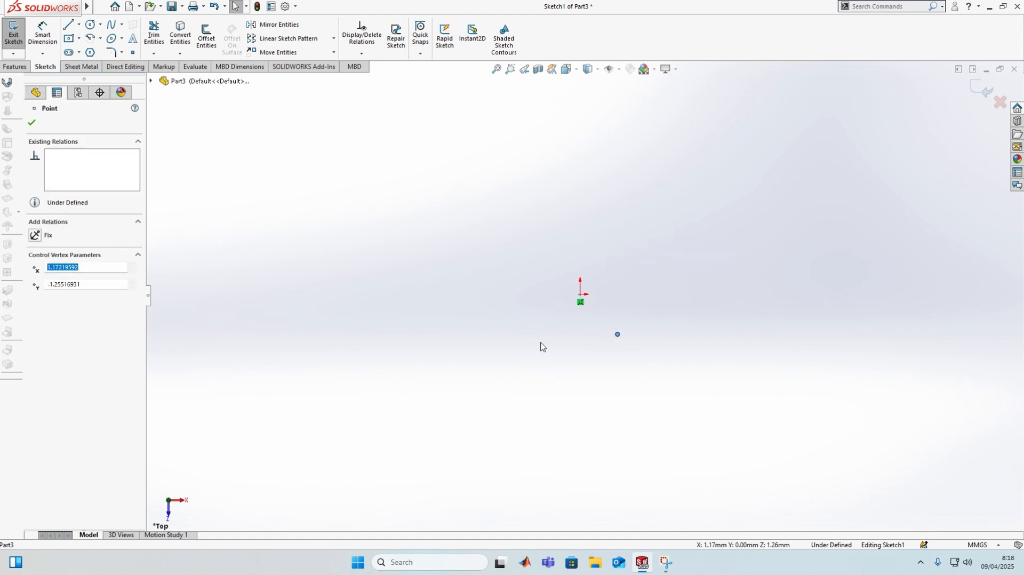
click(137, 223)
click(137, 223)
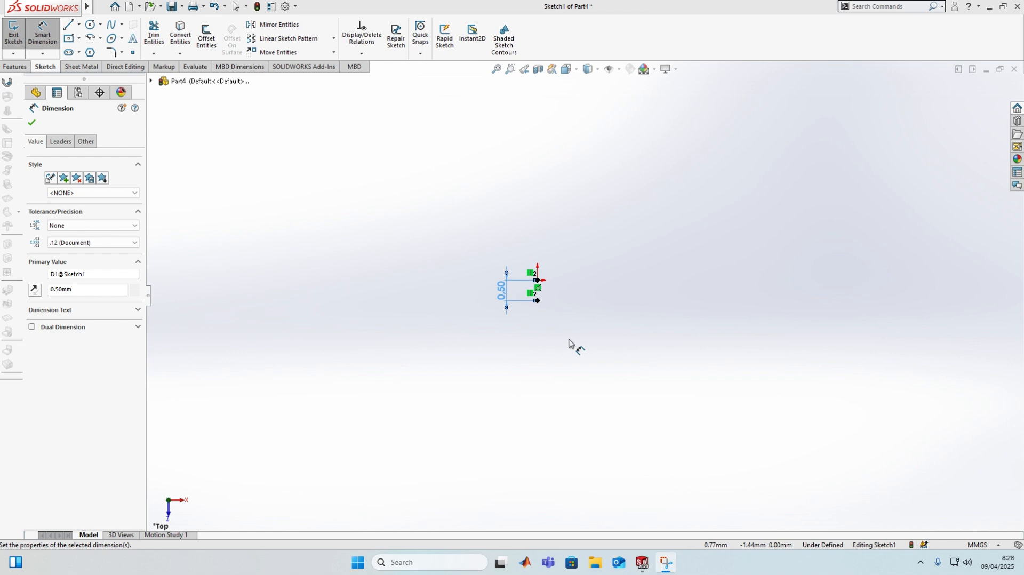
- Dimension the horizontal distance between the free ends of the two overlapping arcs as 10 mm
scroll(432, 215, up, 8)
scroll(487, 135, down, 3)
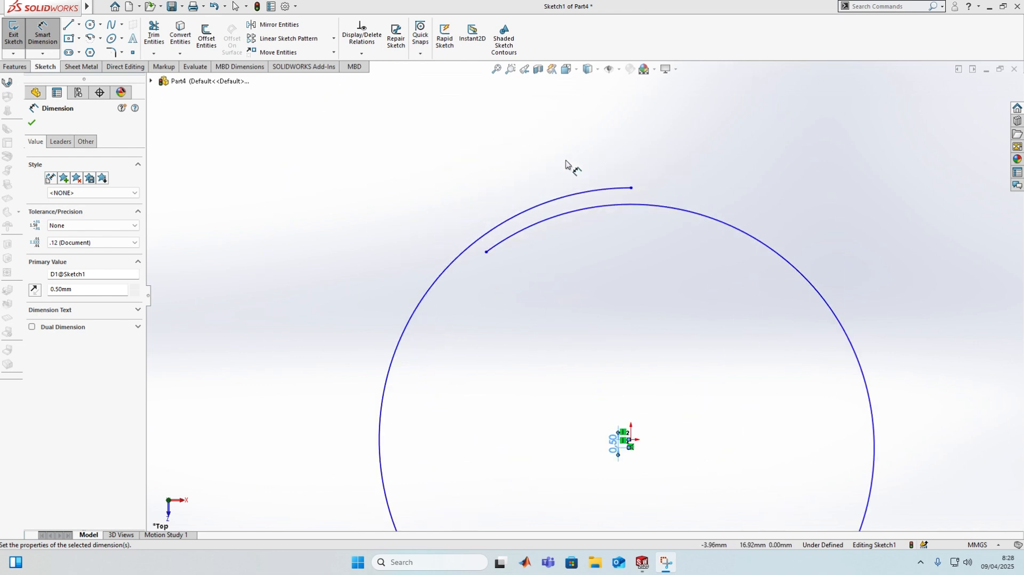
click(632, 188)
click(486, 252)
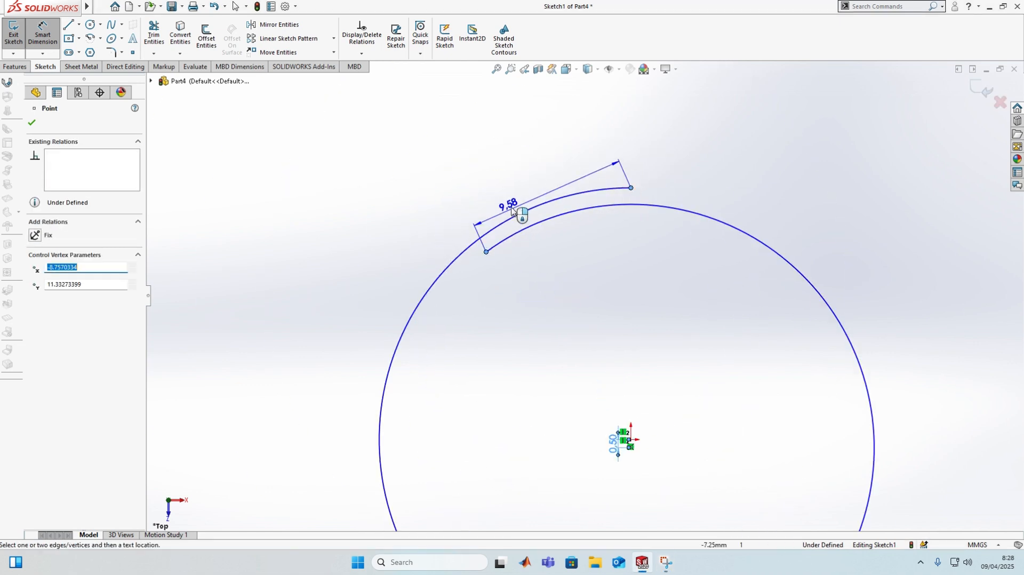
click(507, 141)
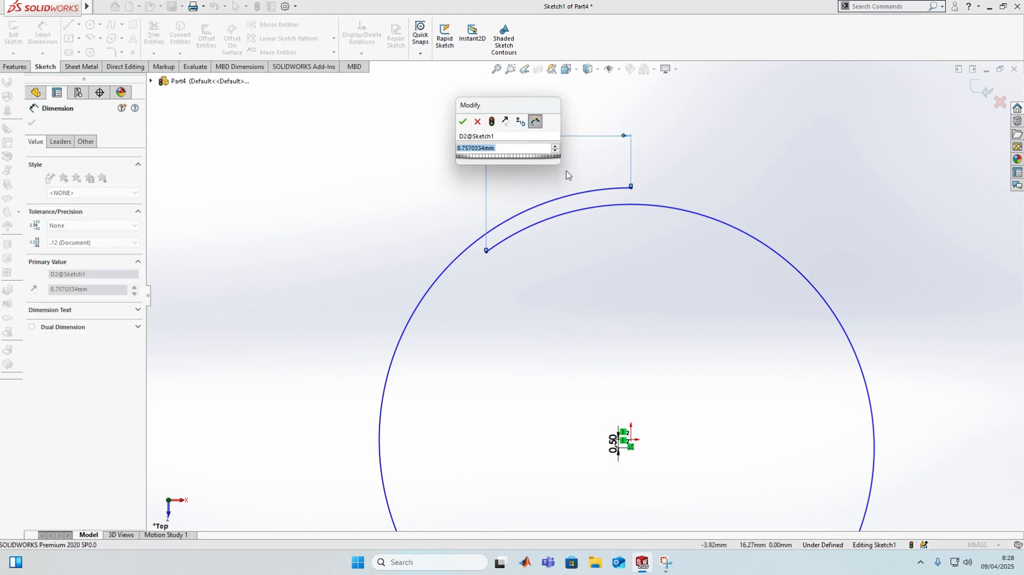
text(10)
key(Return)
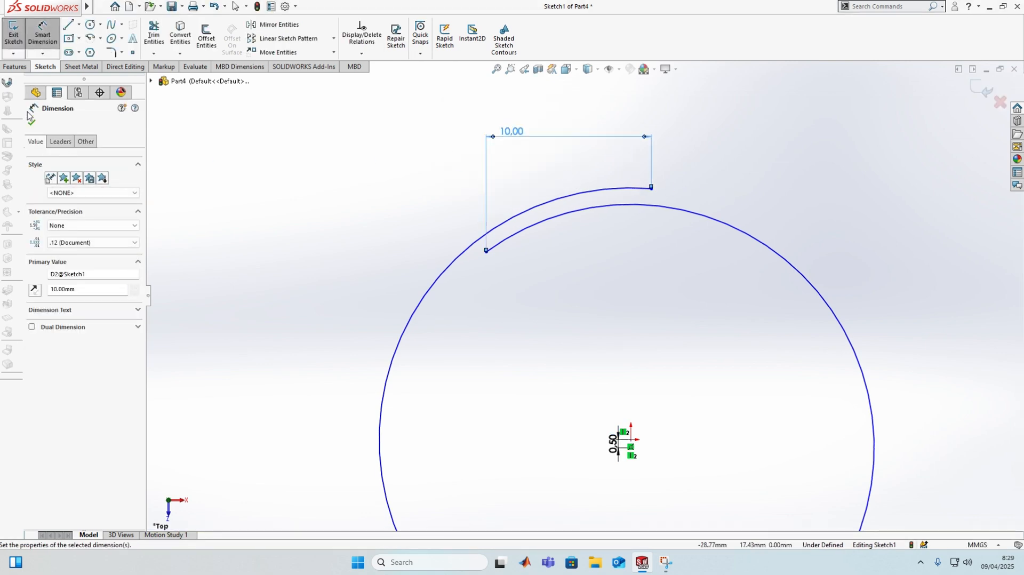
click(31, 122)
scroll(752, 174, up, 4)
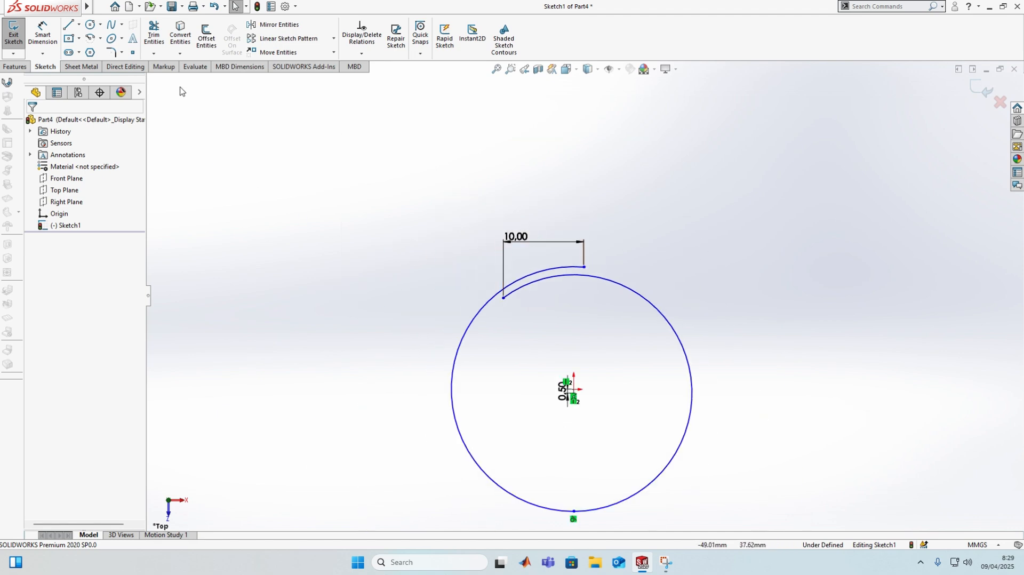
click(82, 67)
click(19, 34)
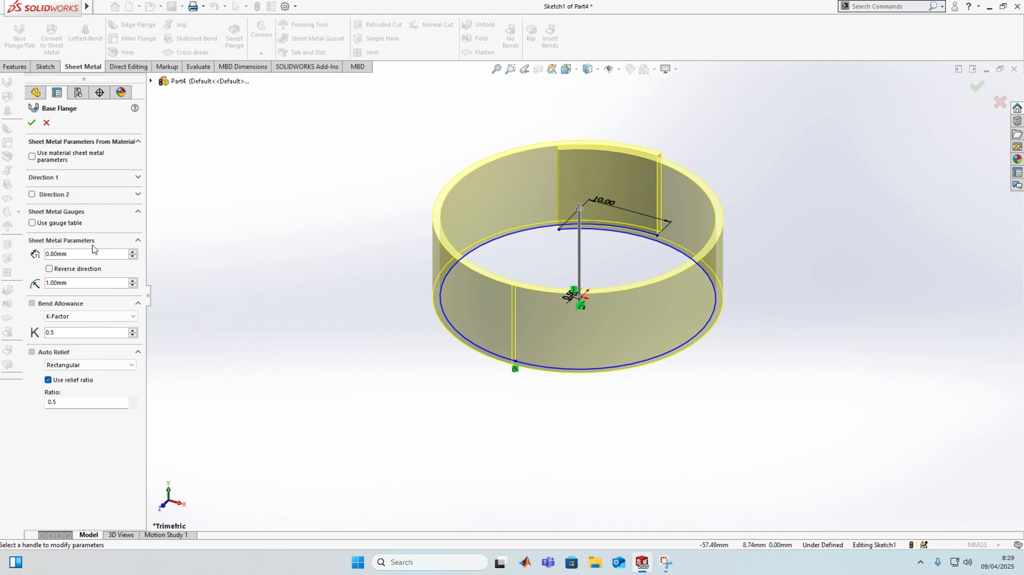
click(138, 179)
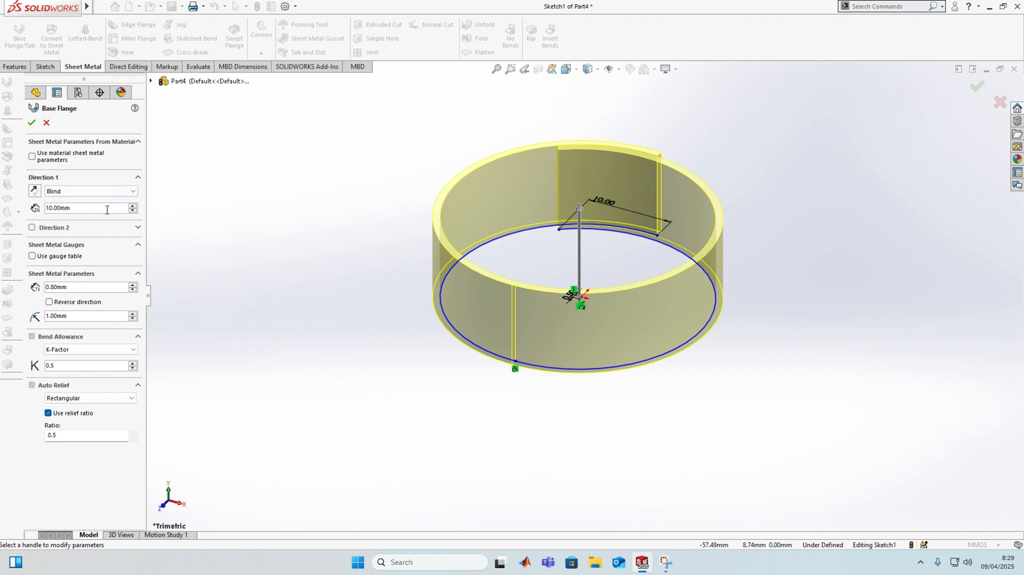
click(66, 208)
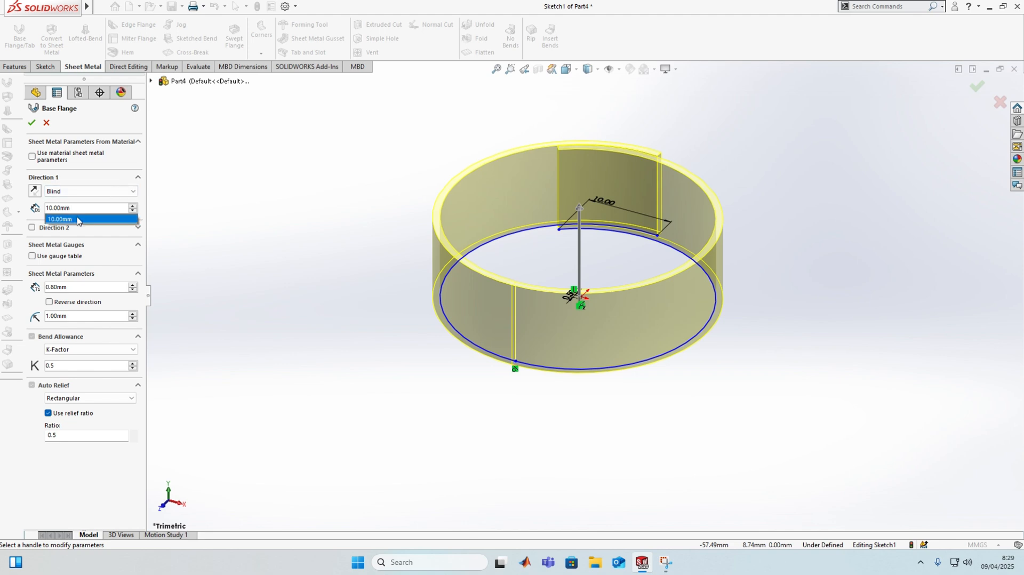
key(BackSpace)
key(BackSpace)
key(BackSpace)
key(BackSpace)
key(BackSpace)
key(BackSpace)
key(BackSpace)
text(25)
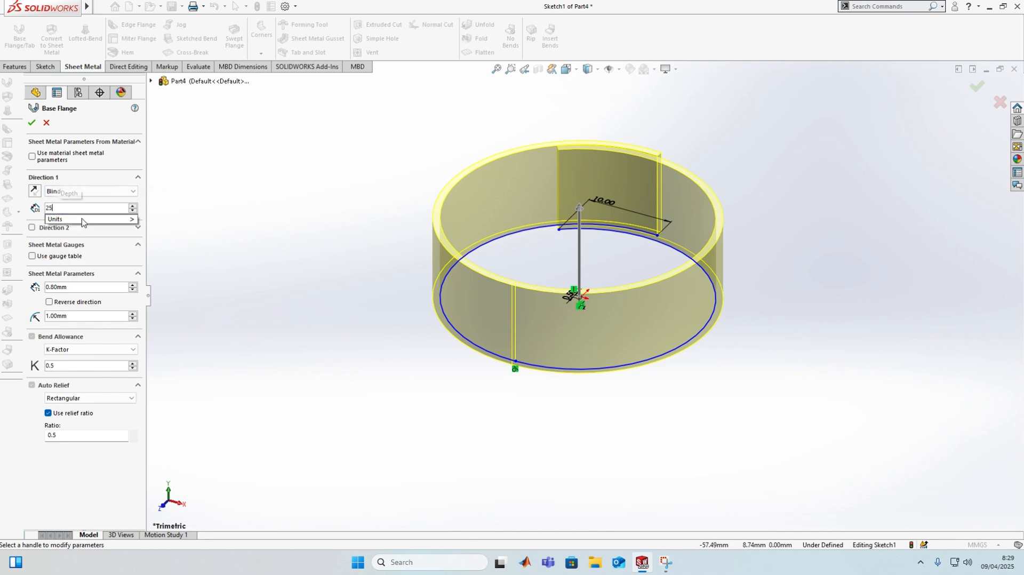
key(Return)
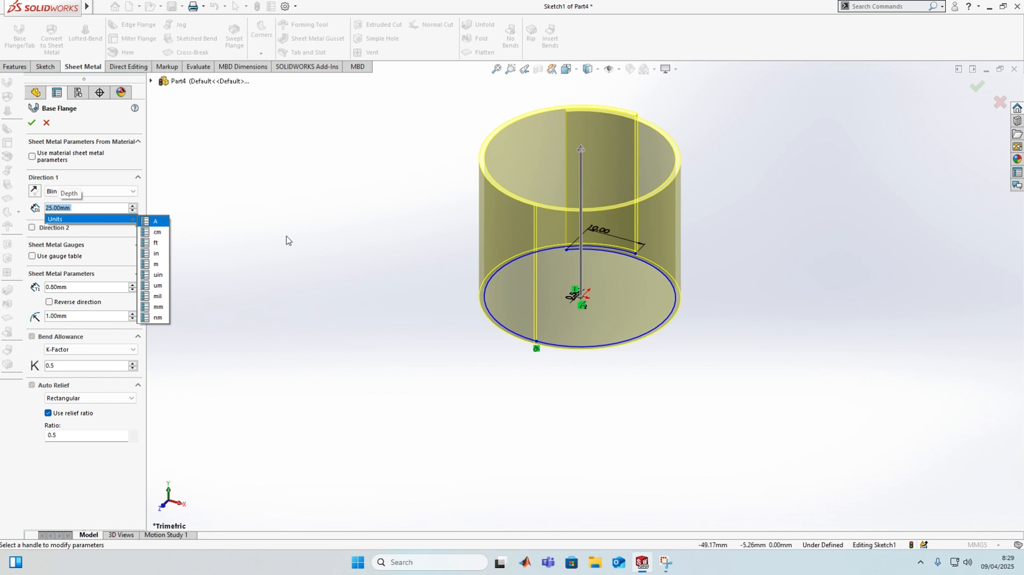
click(71, 288)
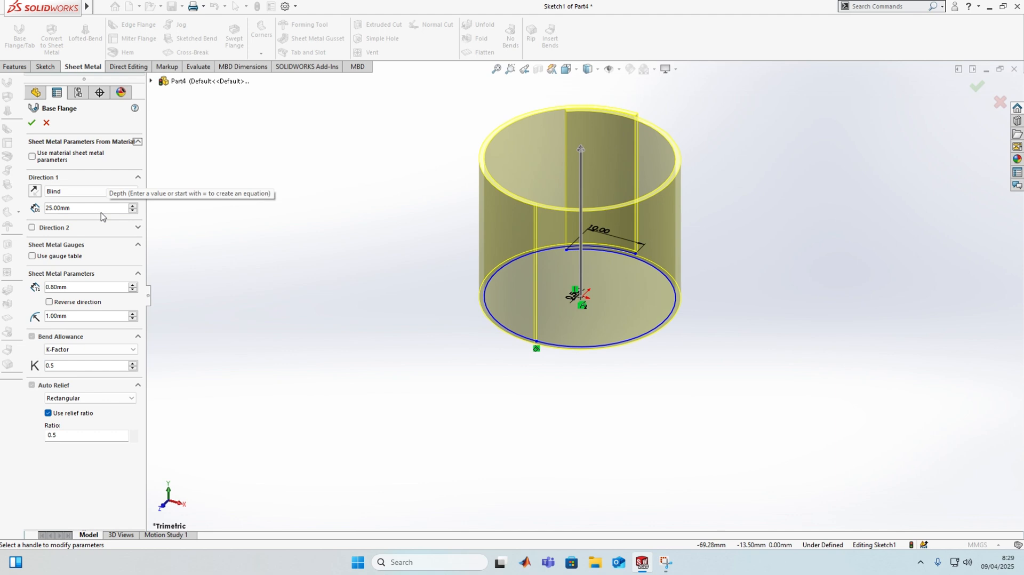
middle_drag(534, 224, 681, 177)
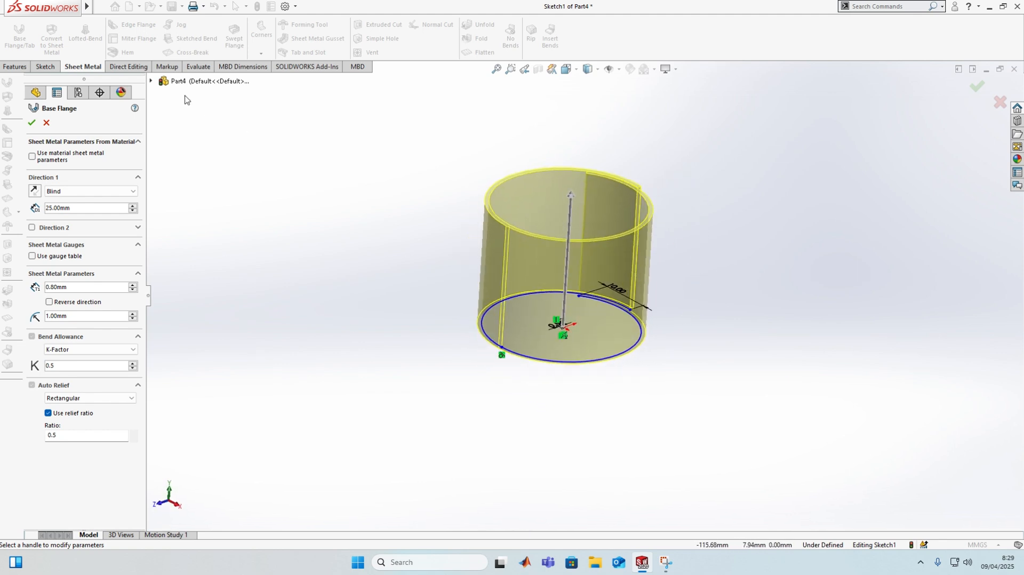
click(47, 123)
- Create a base flange from the overlapping arc sketch with a blind depth of 25 mm and 0.80 mm thickness
mouse_move(480, 206)
middle_down()
mouse_move(472, 287)
mouse_move(497, 256)
mouse_move(523, 363)
mouse_move(439, 334)
mouse_move(408, 455)
mouse_move(347, 393)
mouse_move(363, 366)
middle_up()
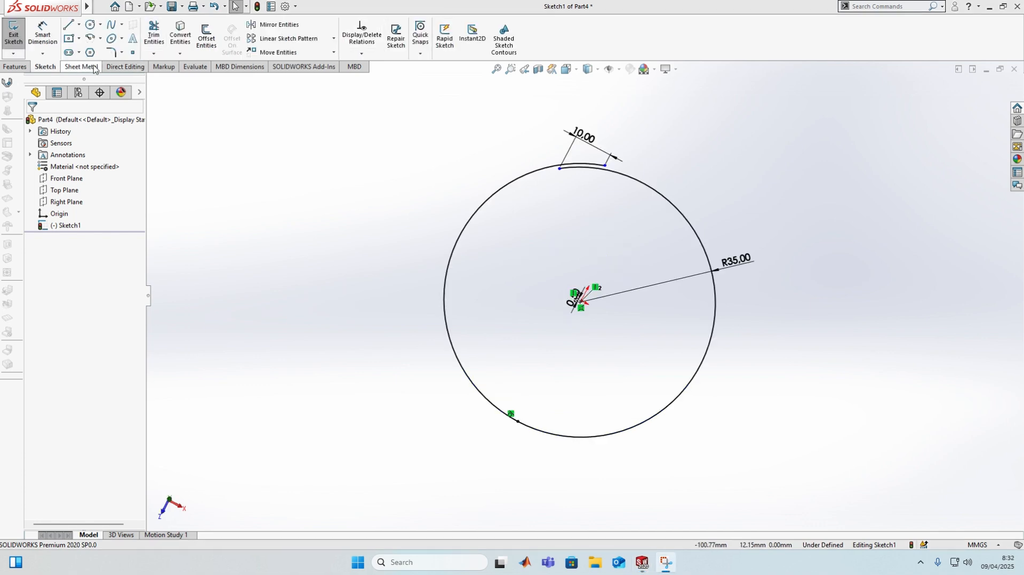
click(82, 66)
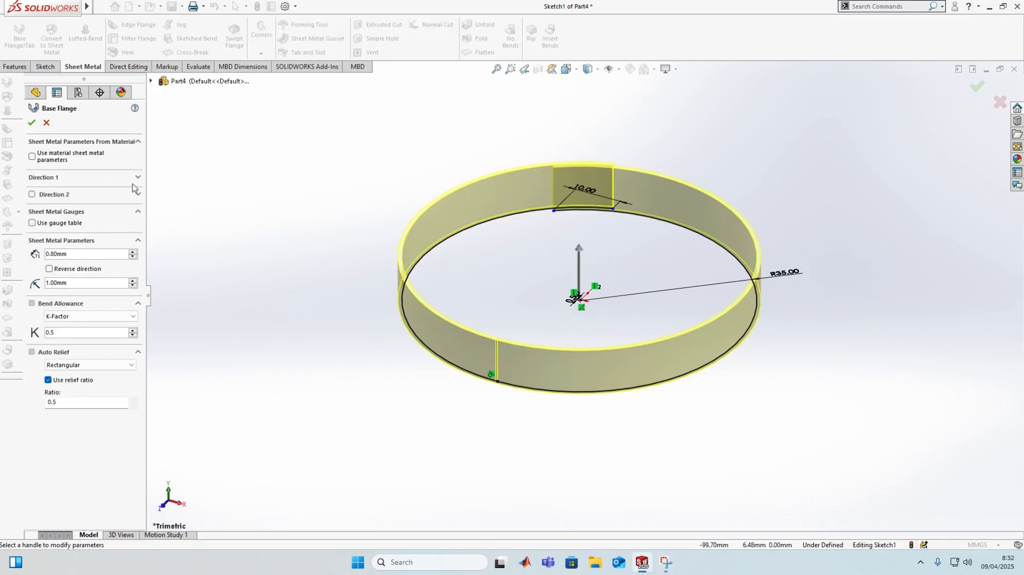
click(137, 178)
click(93, 207)
key(BackSpace)
key(BackSpace)
key(BackSpace)
key(BackSpace)
key(BackSpace)
key(BackSpace)
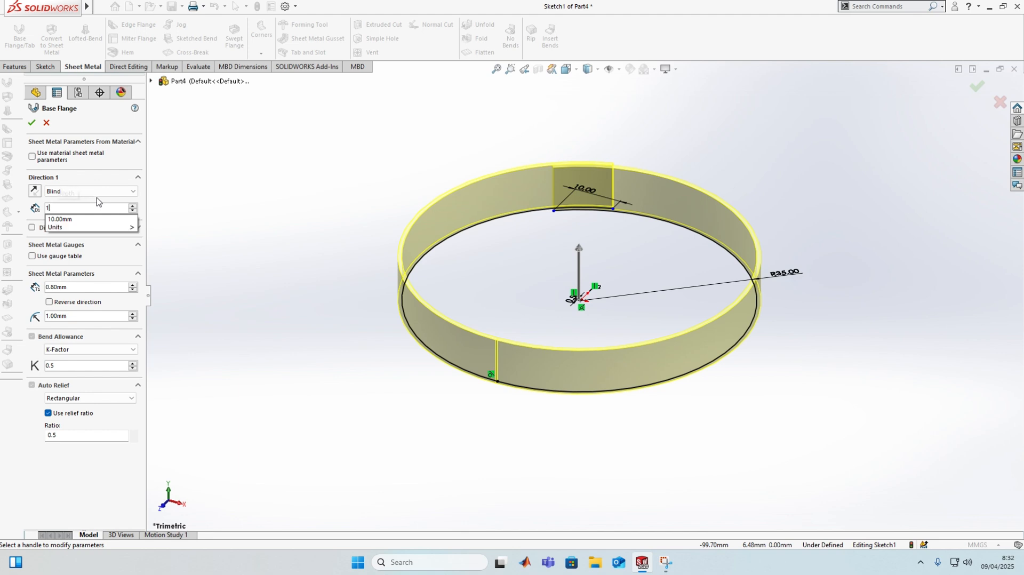
key(BackSpace)
text(25)
key(Return)
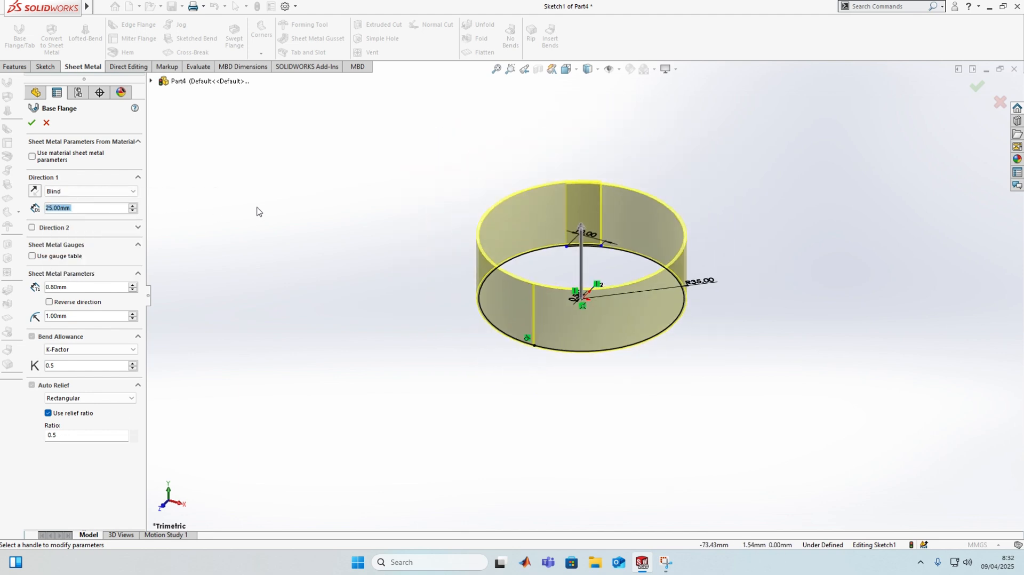
middle_drag(397, 339, 437, 368)
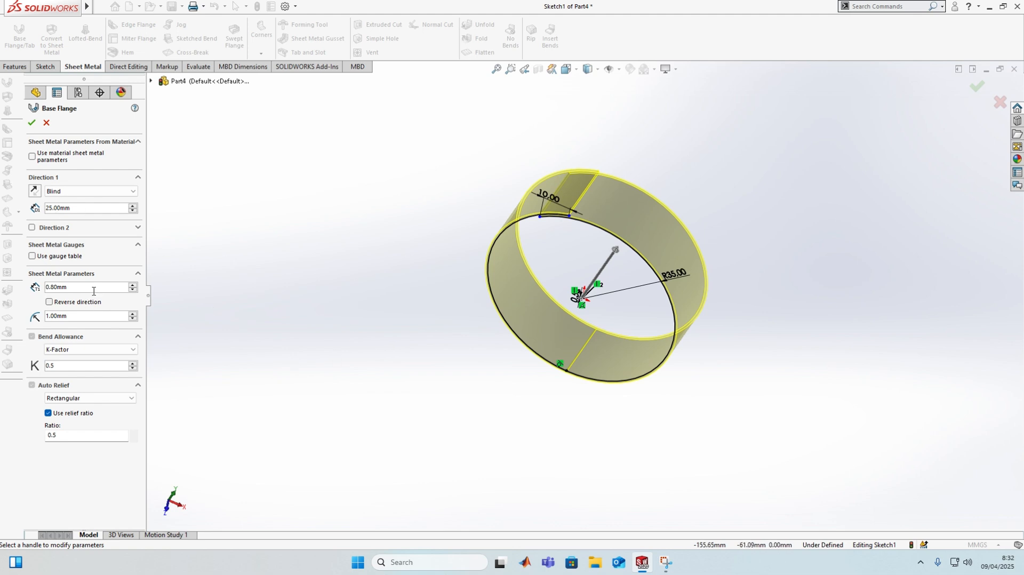
click(32, 123)
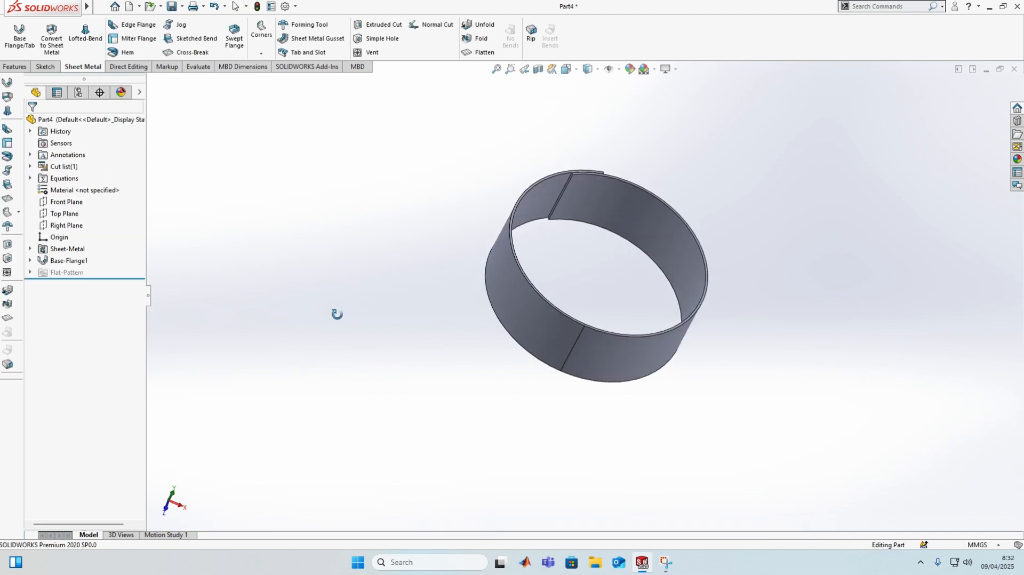
middle_drag(336, 313, 298, 291)
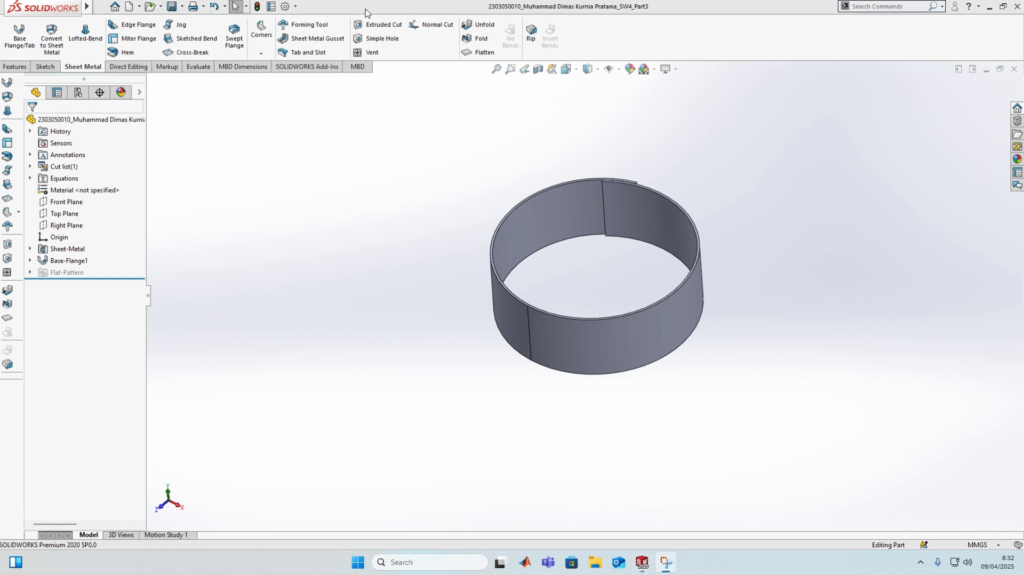
- Create a new part document
click(139, 8)
click(143, 17)
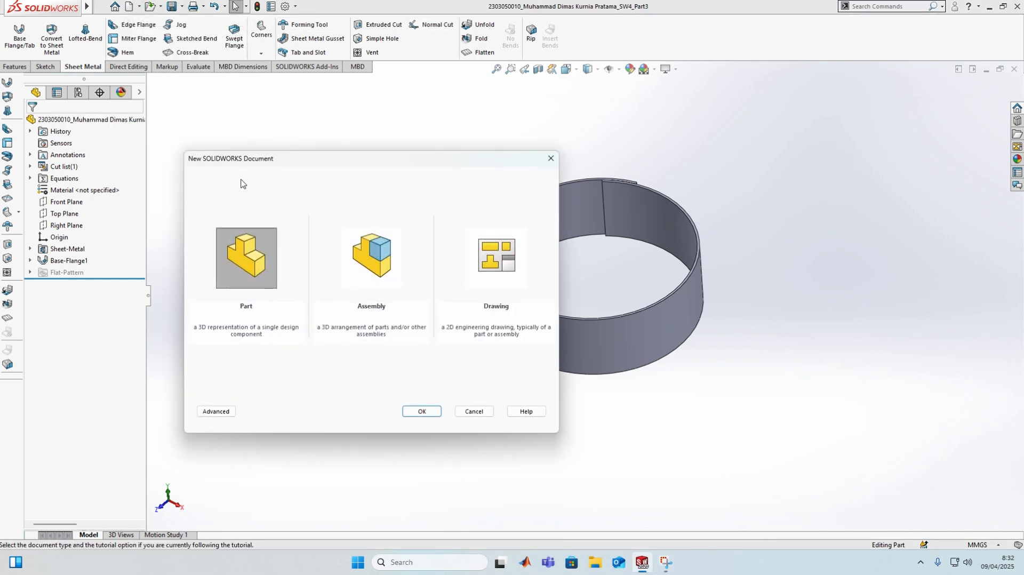
click(421, 408)
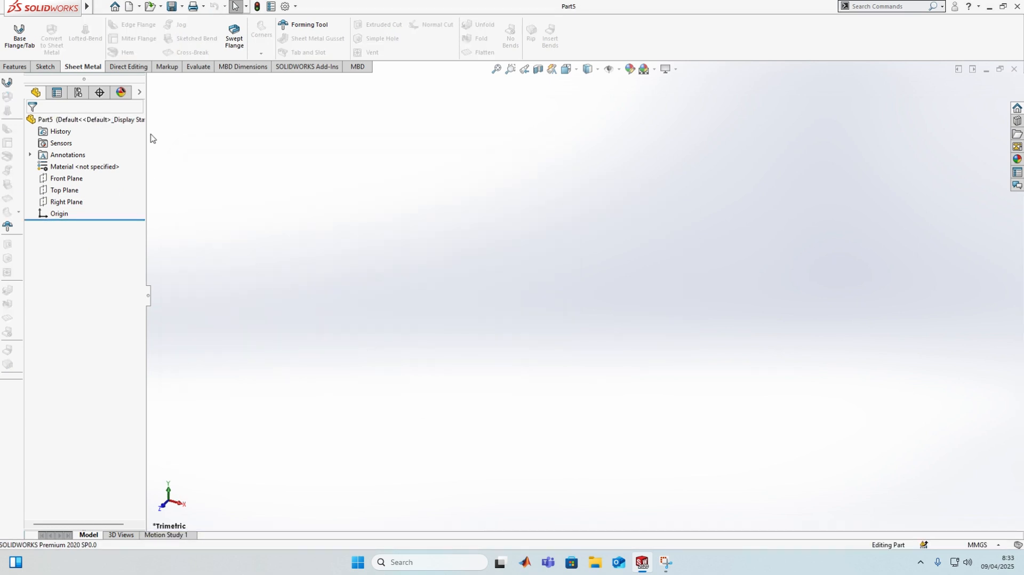
- Start a sketch on the Front Plane and draw a vertical line about 73.9 mm long upward from the origin
click(46, 67)
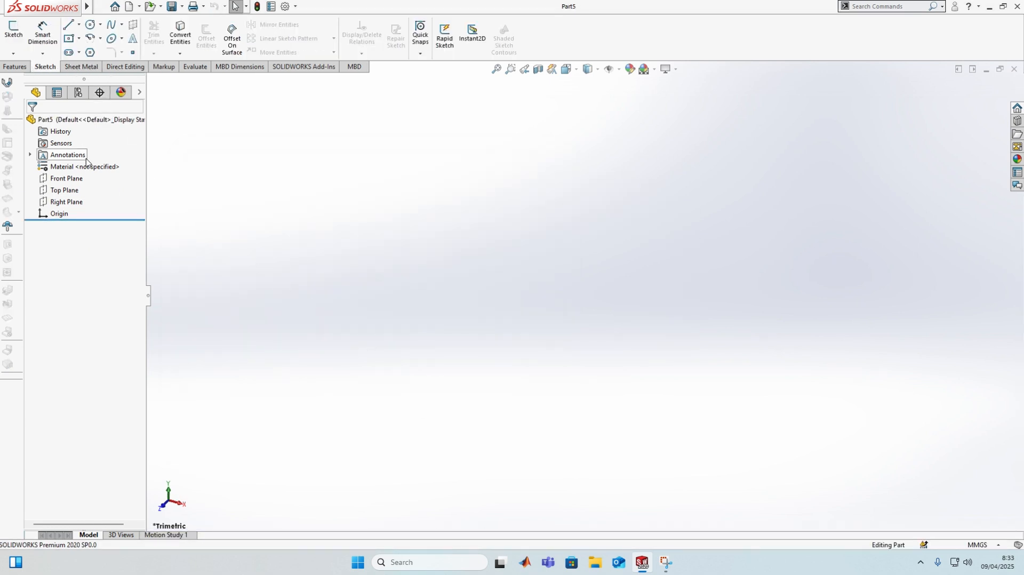
click(64, 190)
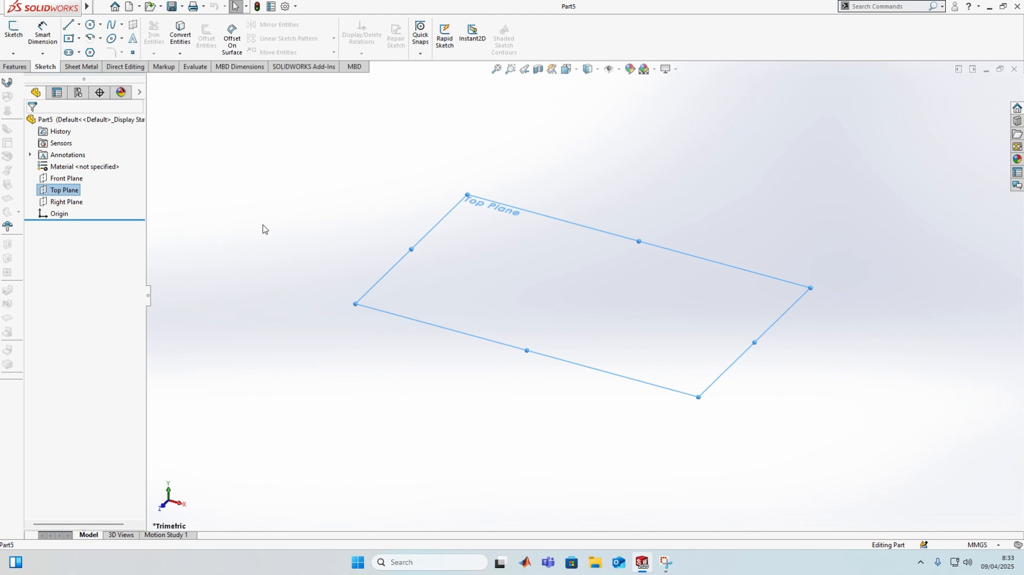
click(67, 179)
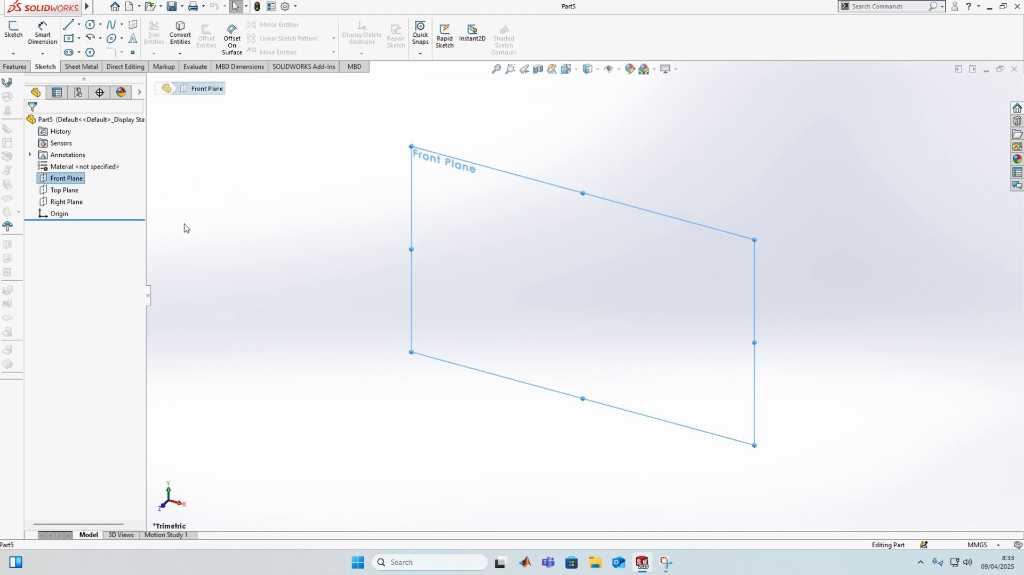
click(79, 24)
click(85, 37)
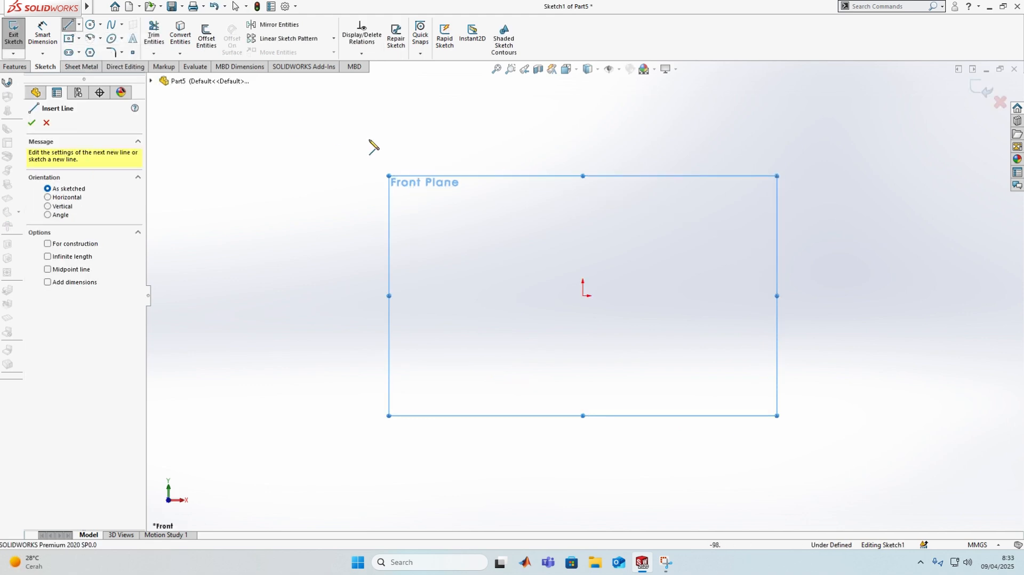
click(583, 296)
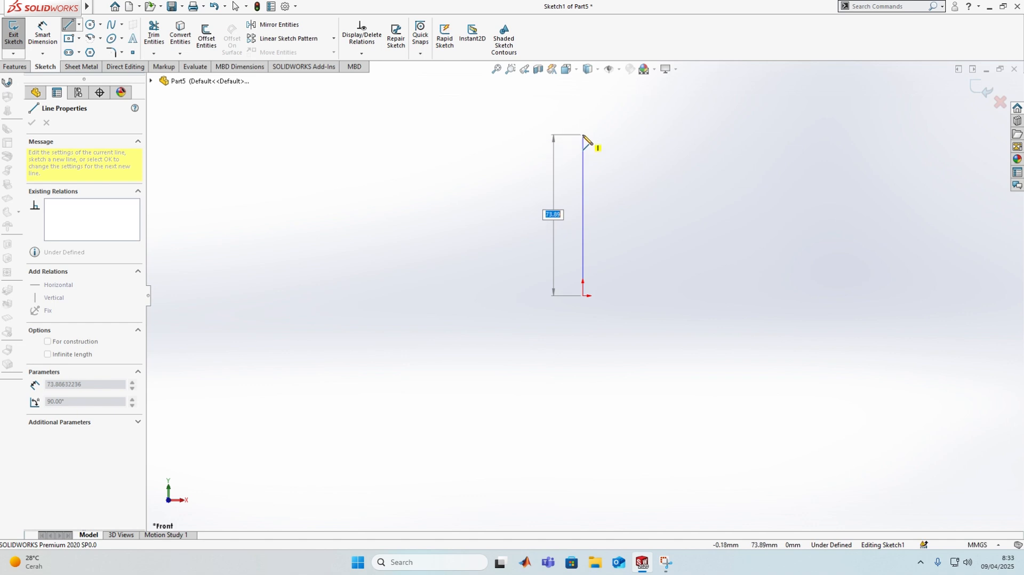
click(583, 135)
key(Escape)
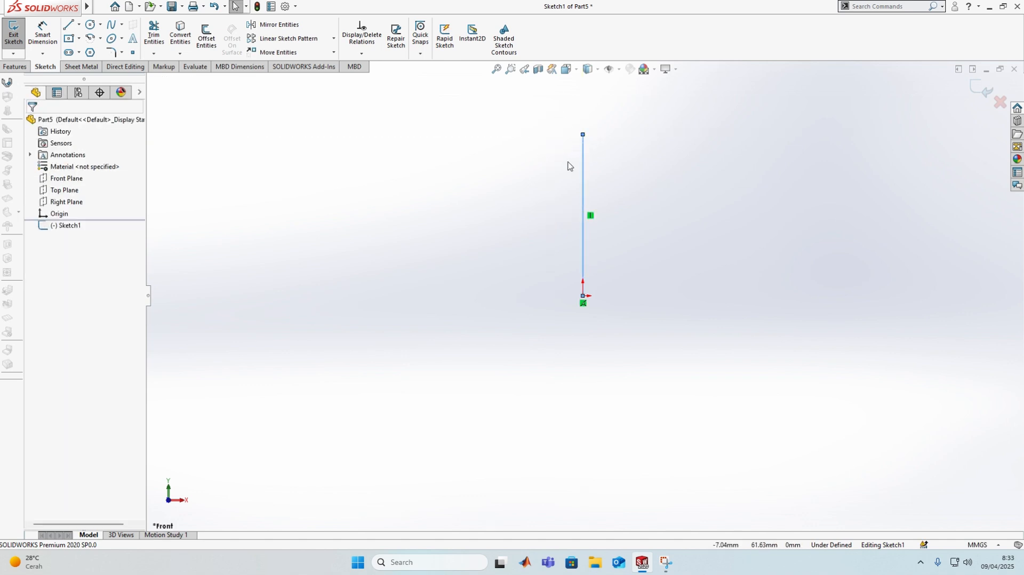
click(100, 38)
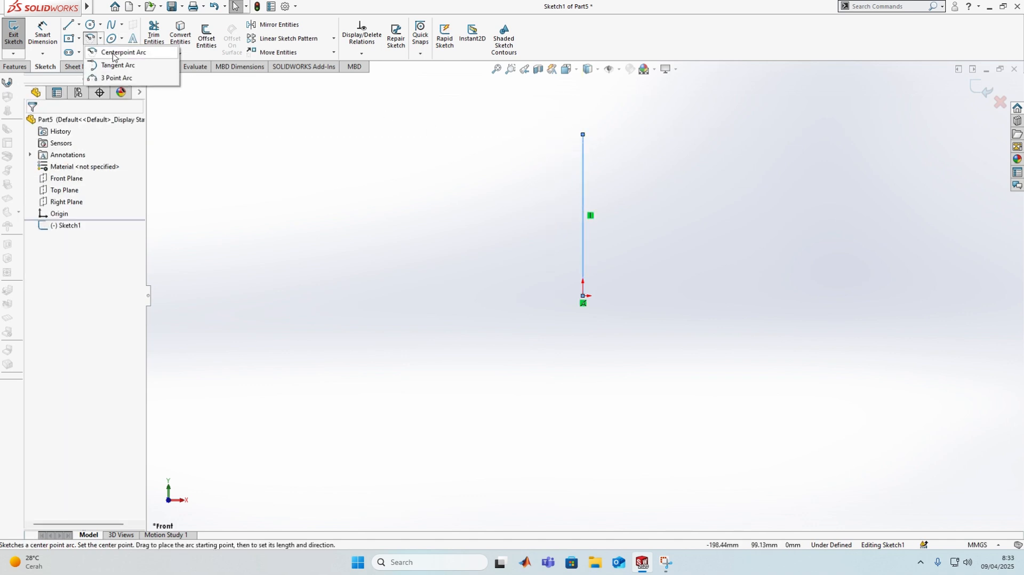
click(112, 53)
click(584, 135)
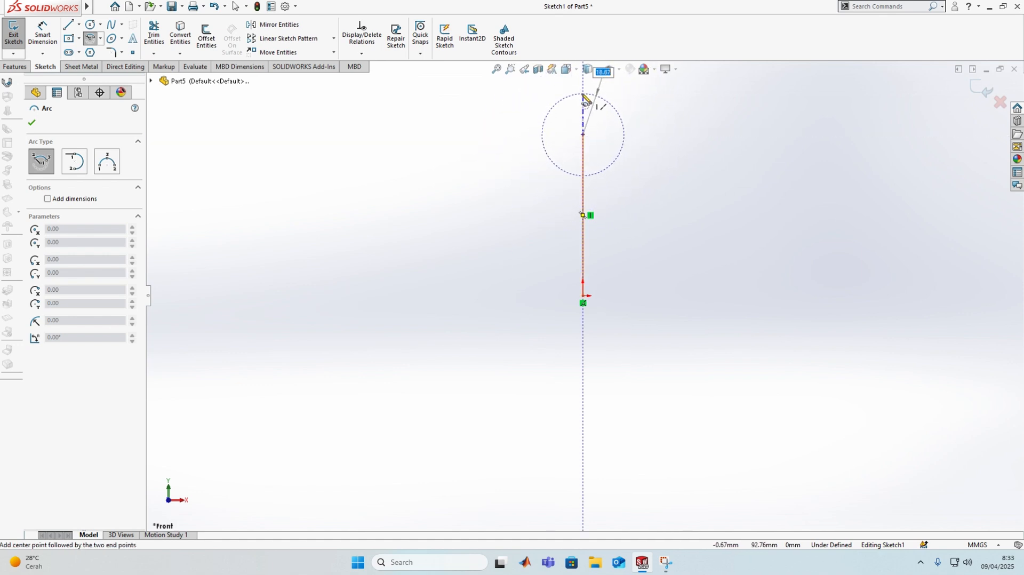
click(583, 95)
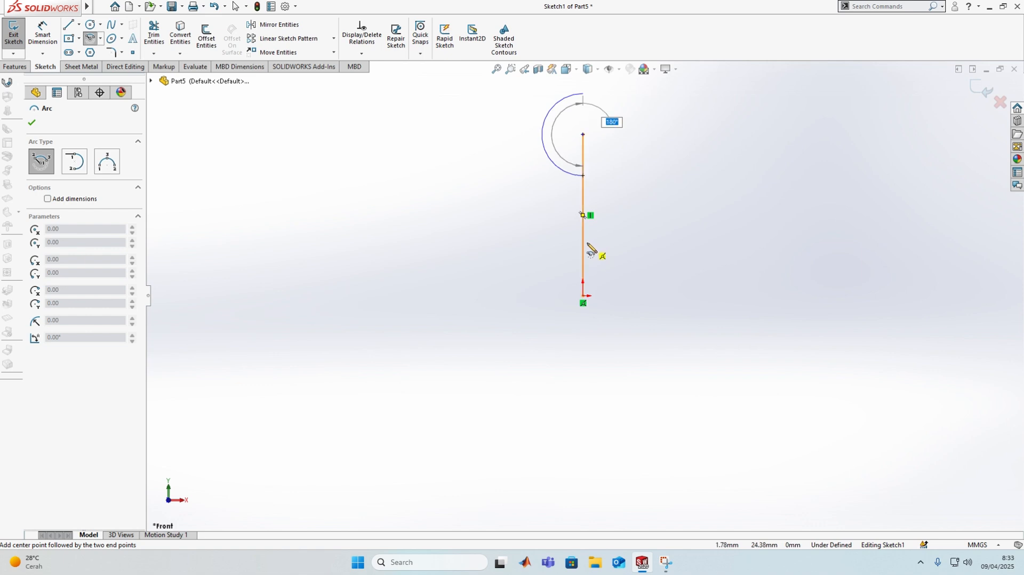
key(Escape)
scroll(576, 190, up, 2)
scroll(580, 138, down, 1)
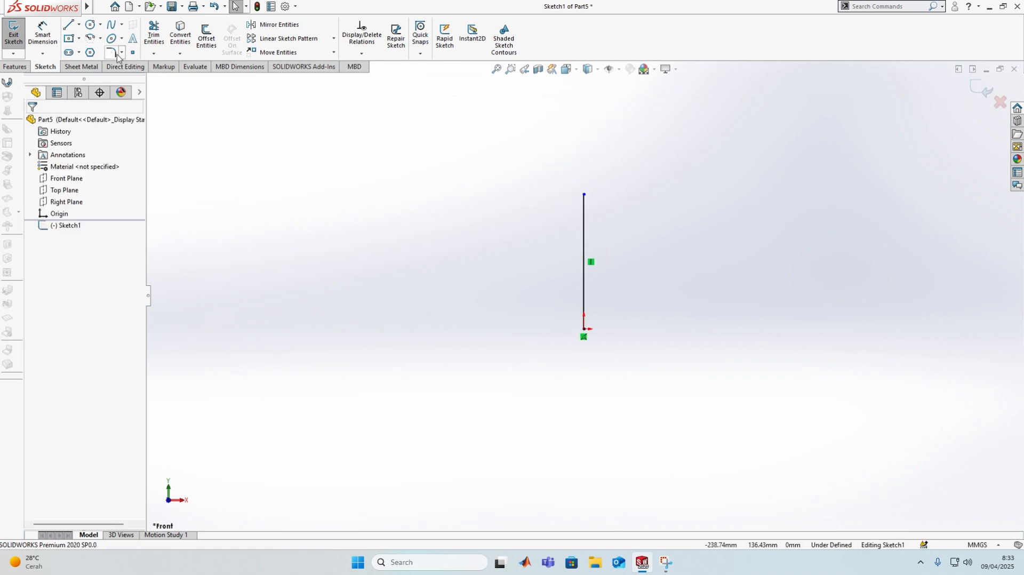
- Draw a centerpoint arc about 29.9 mm in radius and spanning about 334 degrees, starting at the line's upper end with its centre level with it
click(101, 37)
click(114, 45)
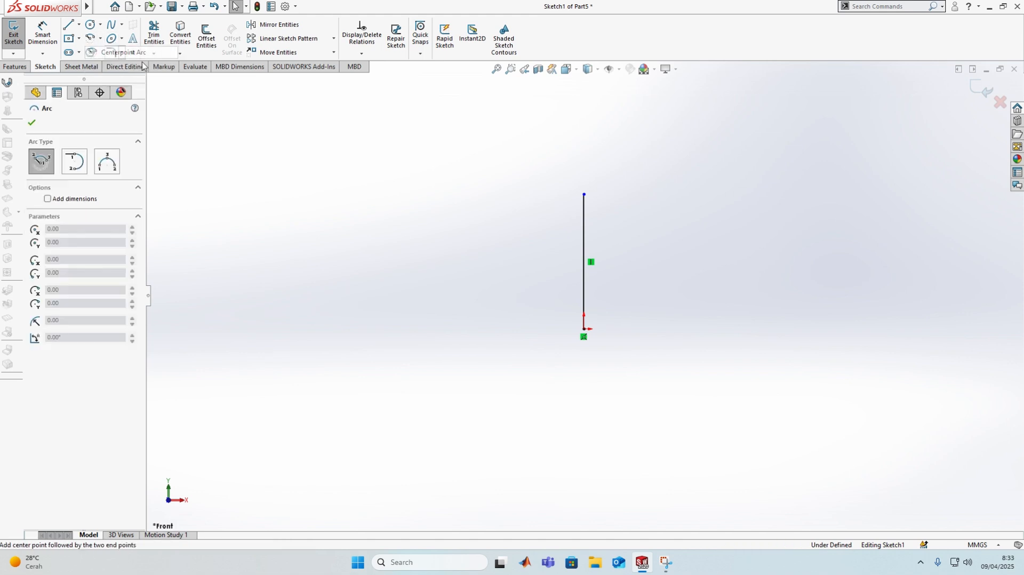
click(529, 194)
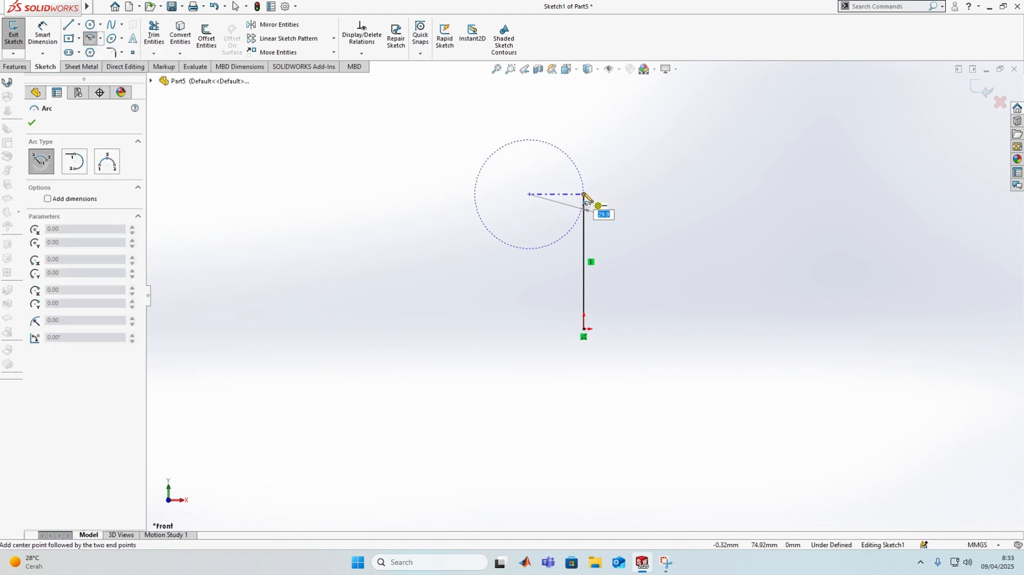
click(585, 195)
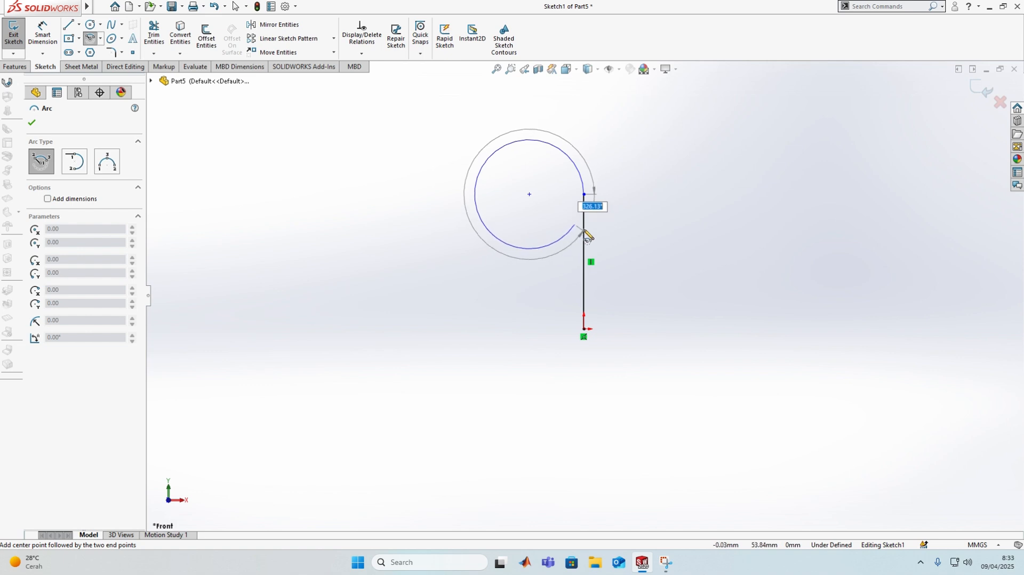
click(585, 220)
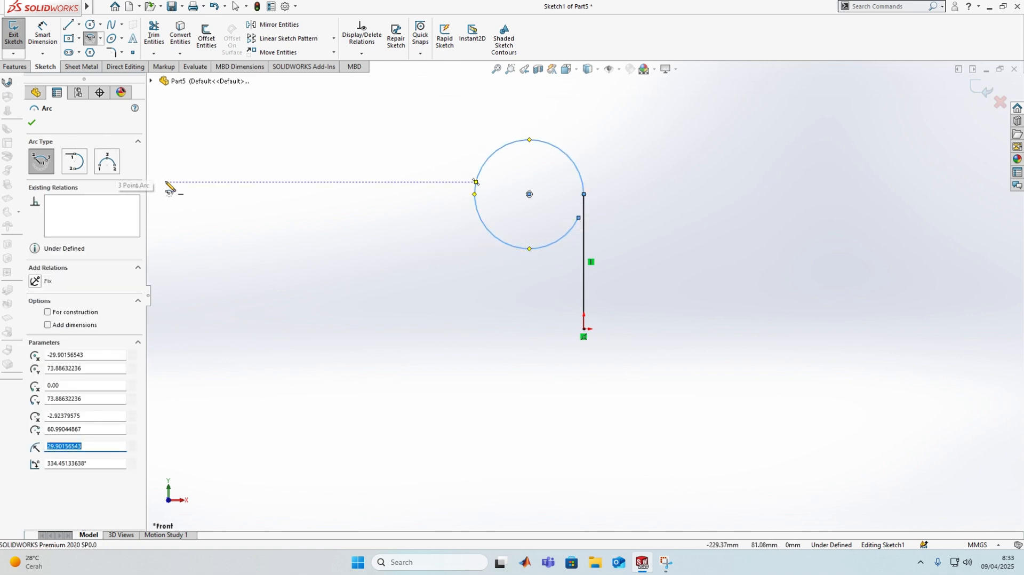
click(31, 123)
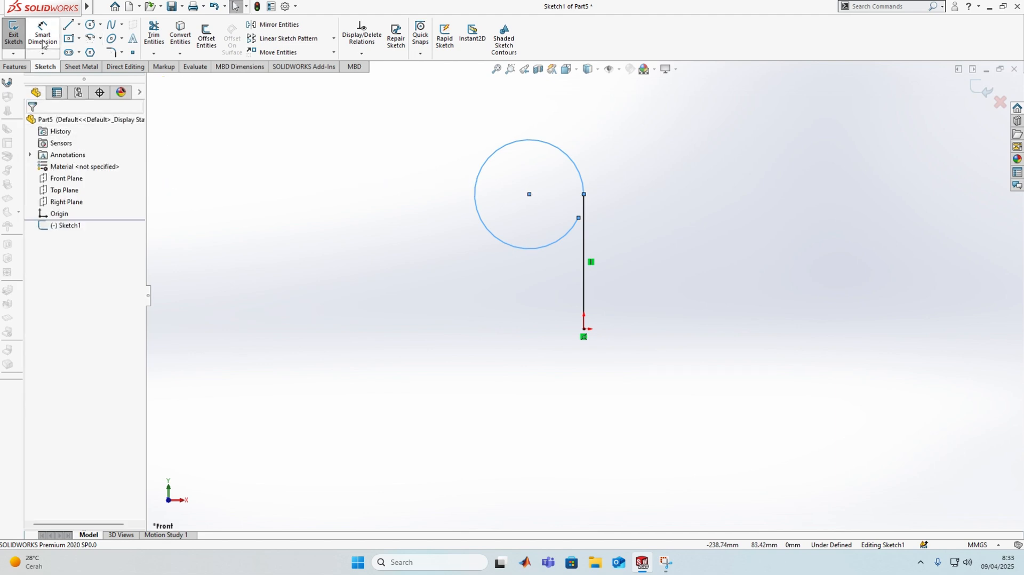
- Dimension the arc's radius as 12.5 mm
click(43, 34)
click(497, 153)
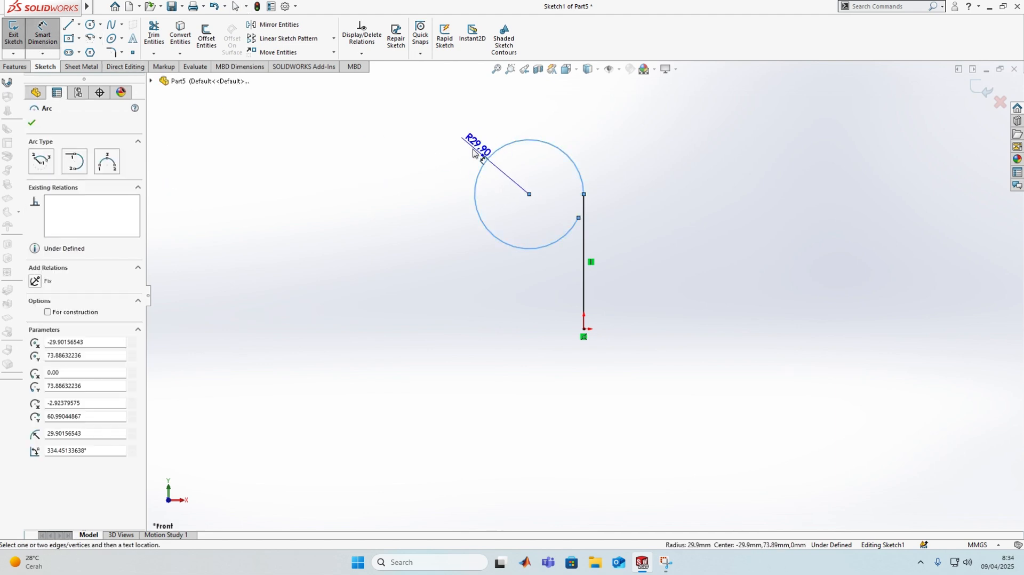
click(402, 147)
text(12.5)
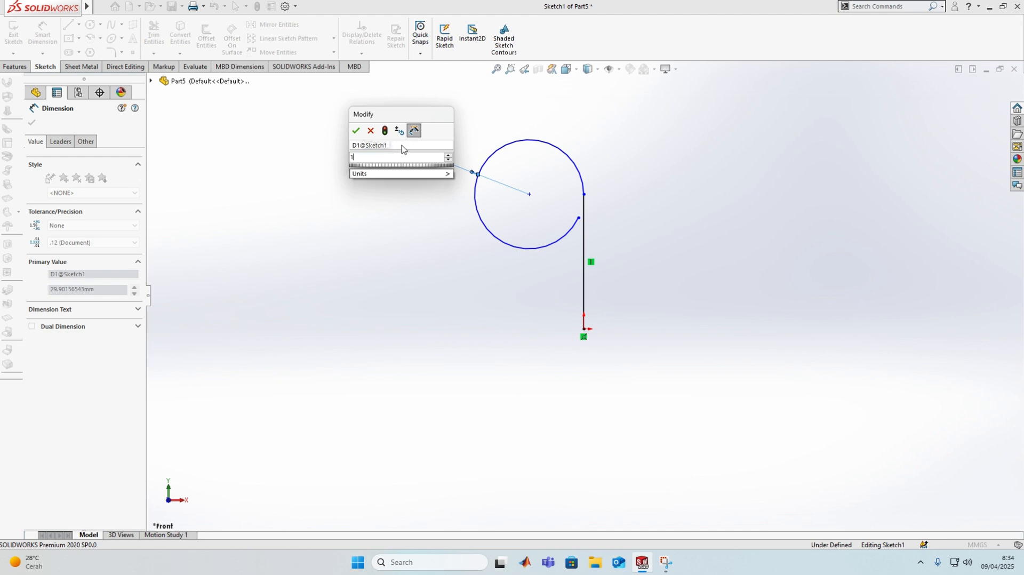
key(Return)
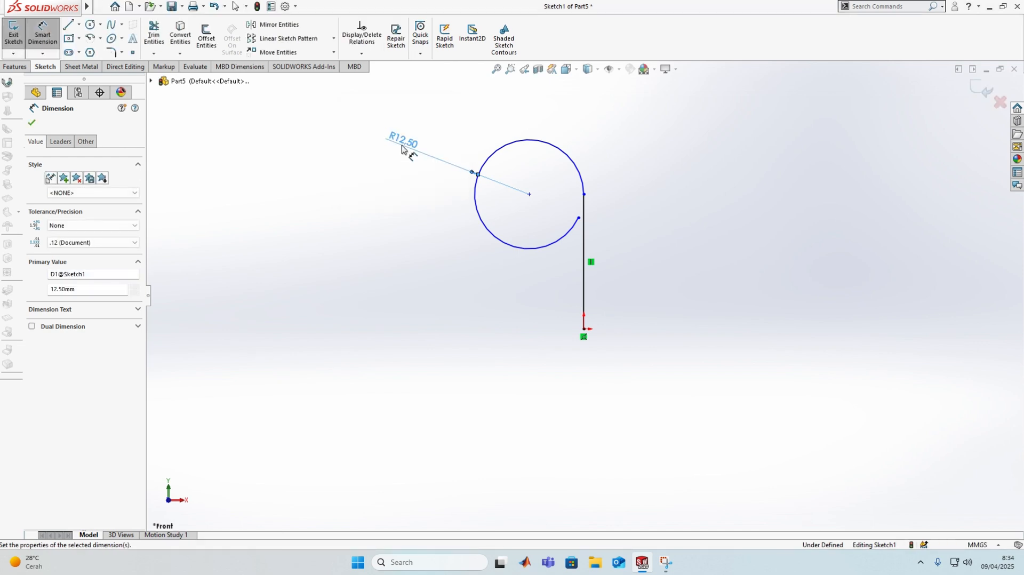
- Dimension the vertical distance between the arc's centre and the origin as 20 mm
click(530, 195)
click(584, 328)
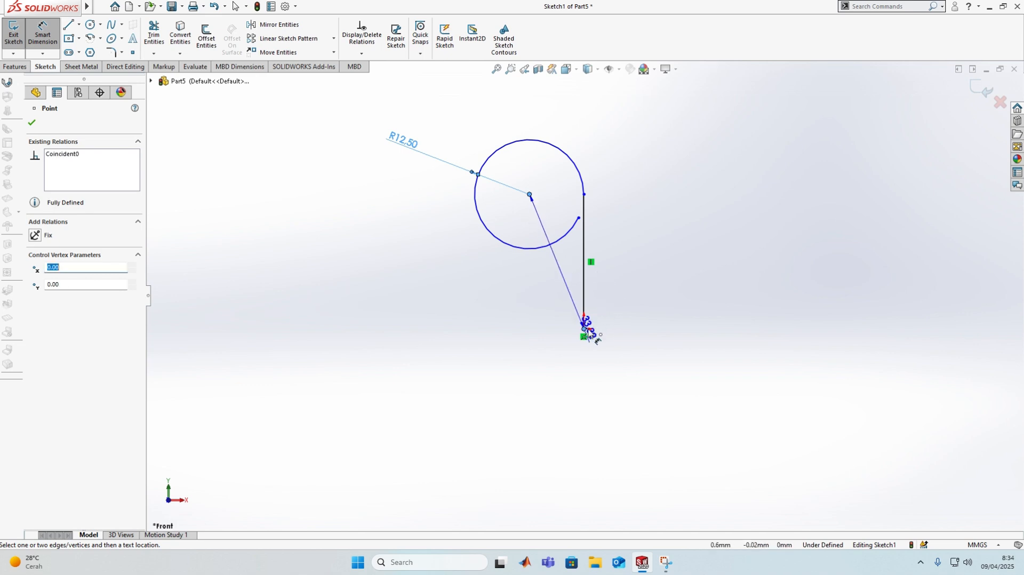
click(700, 246)
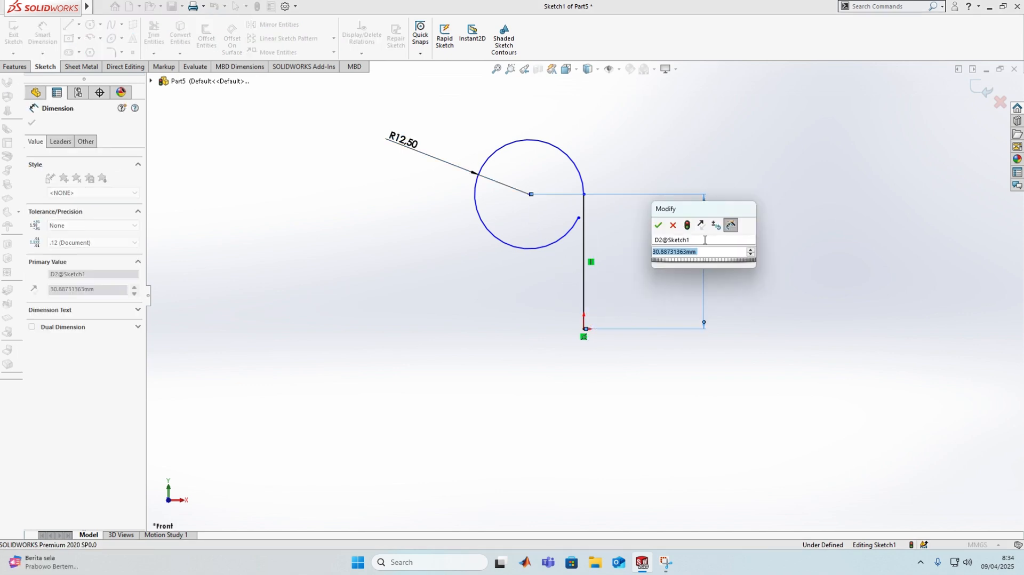
text(20)
key(Return)
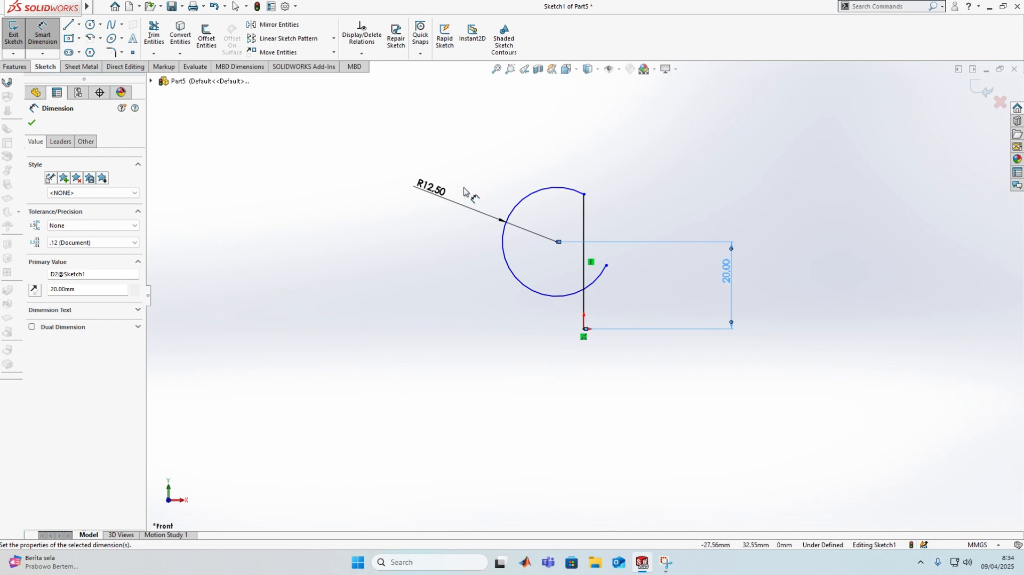
click(585, 329)
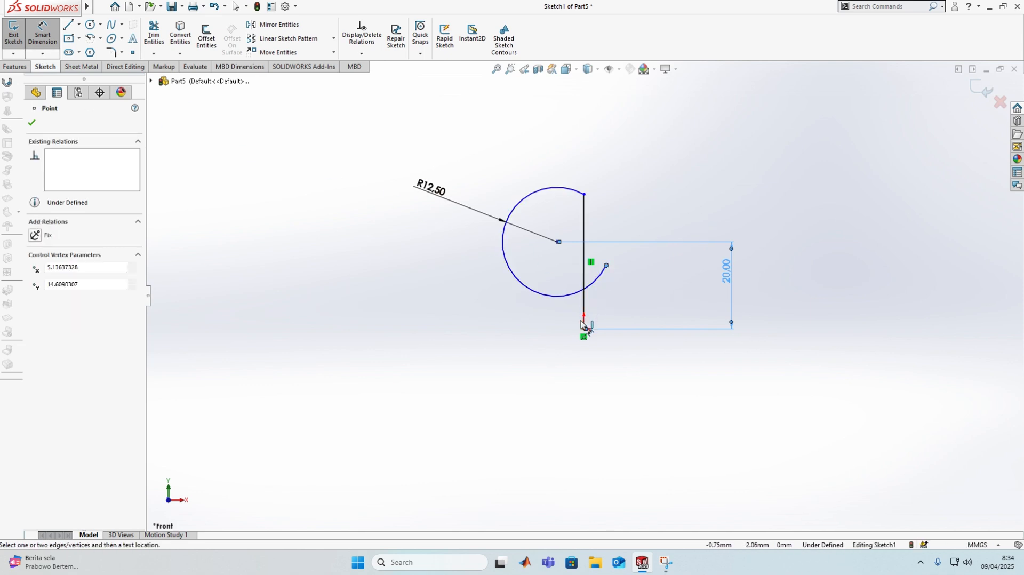
click(607, 266)
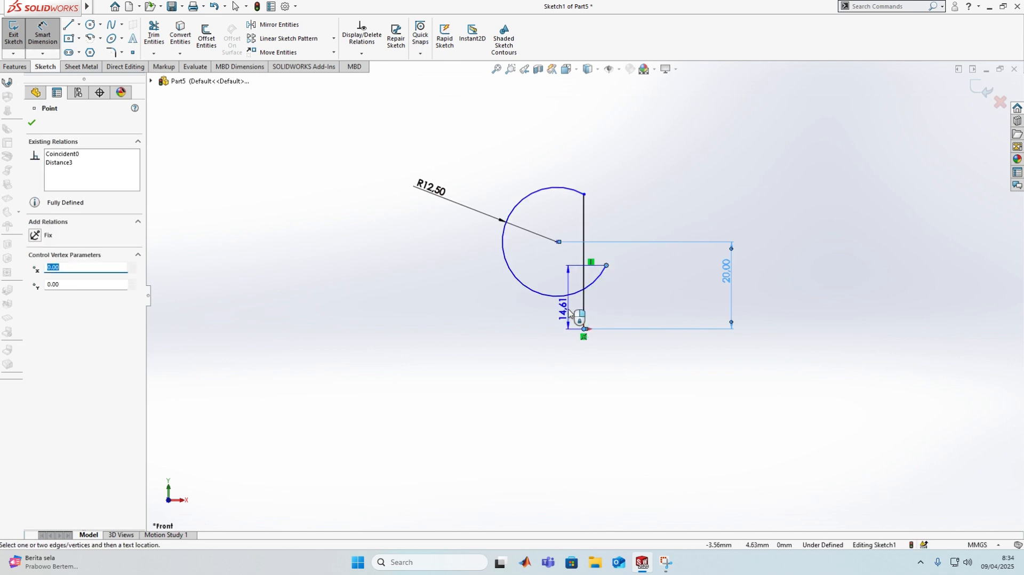
key(Escape)
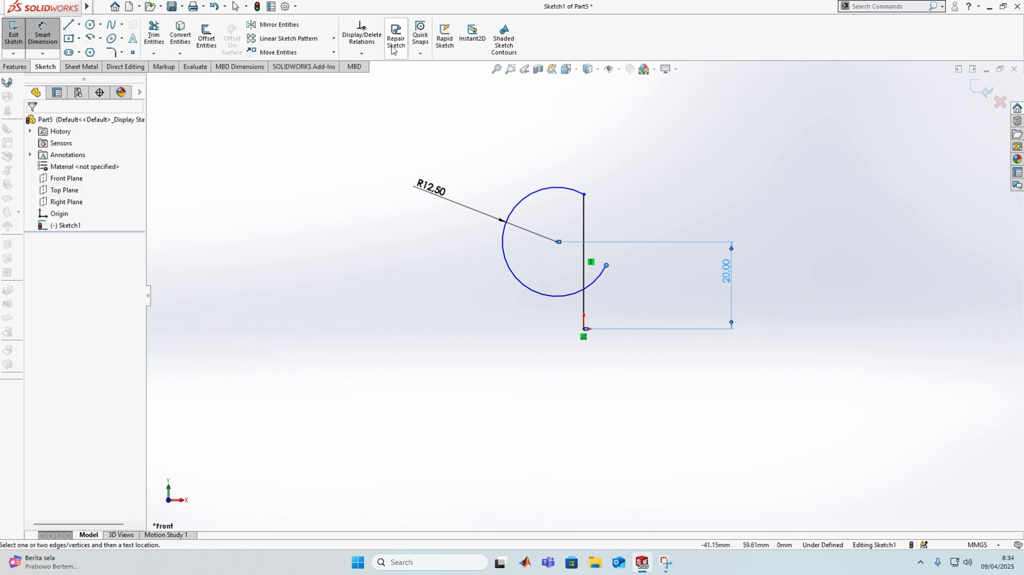
- Undo the 20 mm vertical dimension change and dimension the horizontal gap between the arc's free end and the vertical line as 1 mm
click(214, 6)
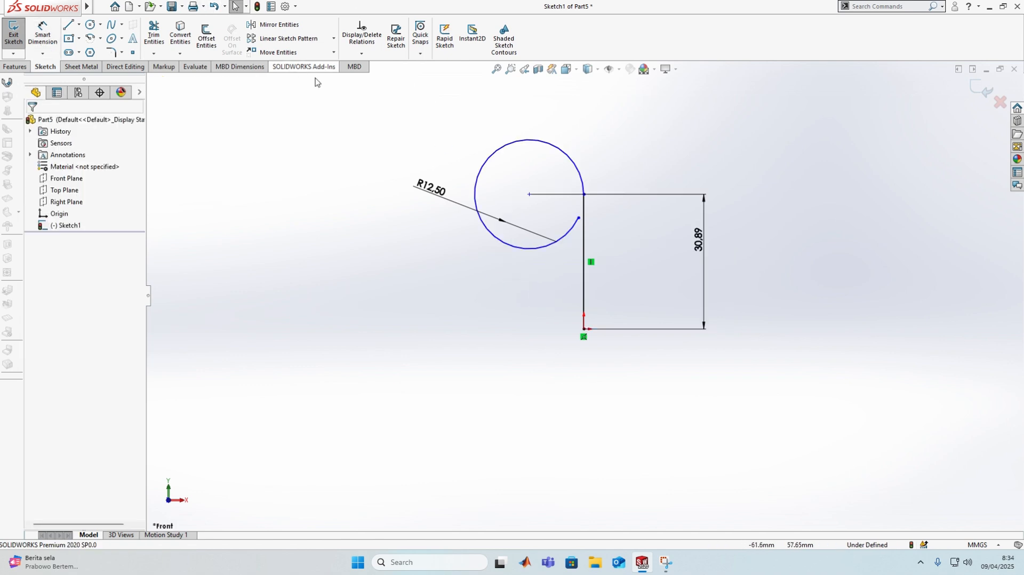
click(584, 224)
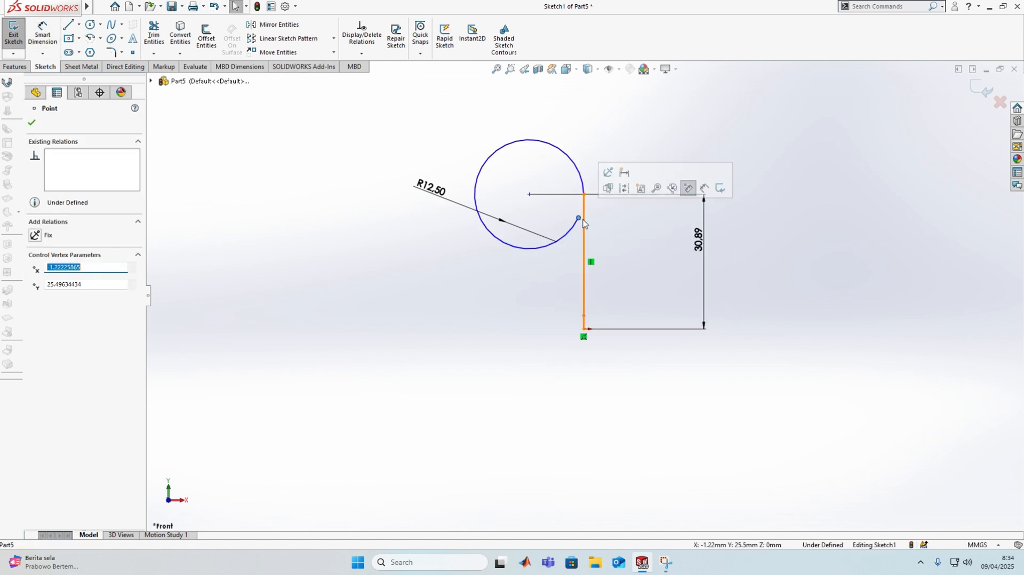
click(43, 36)
click(579, 218)
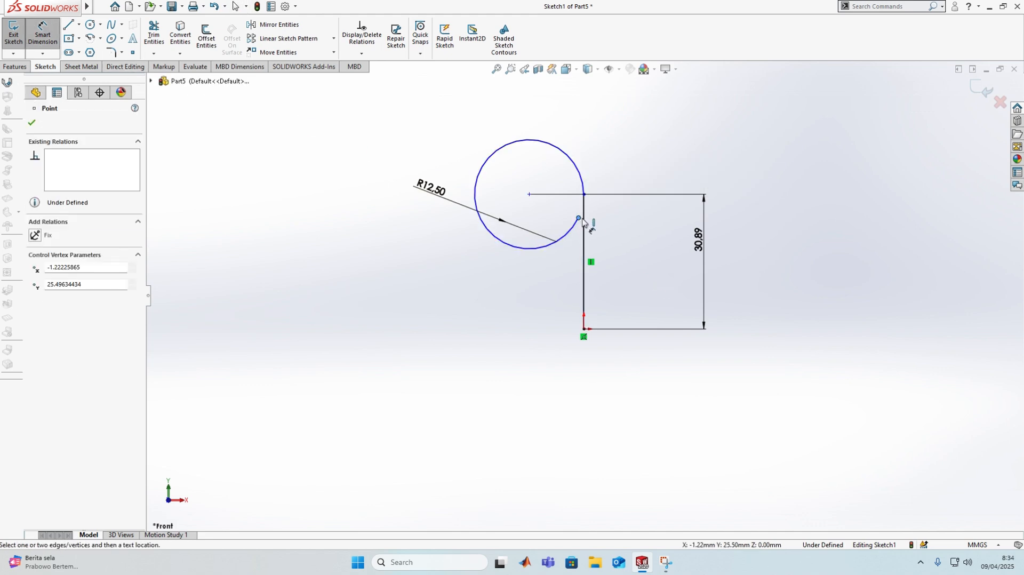
click(584, 227)
click(580, 370)
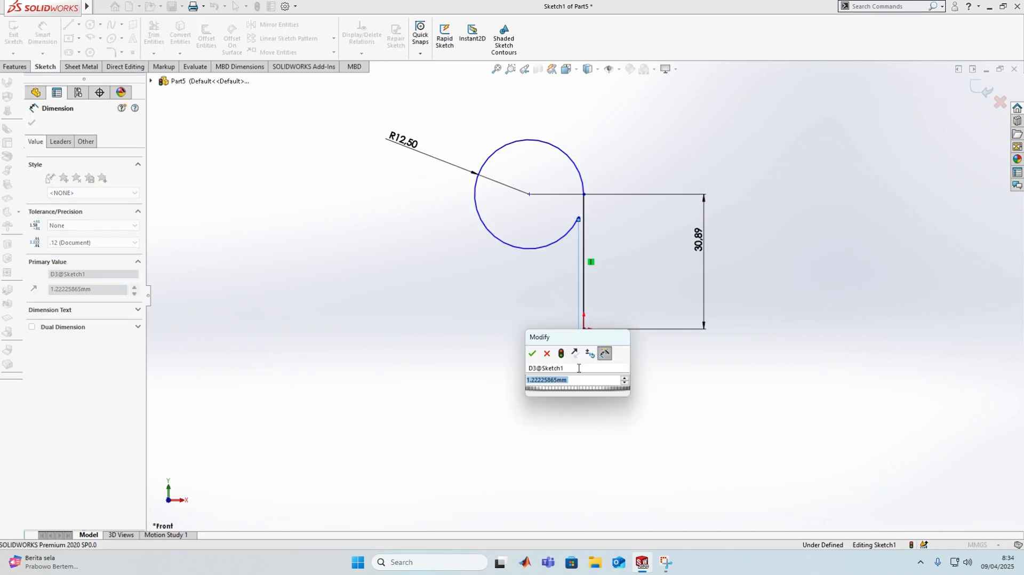
text(1)
key(Return)
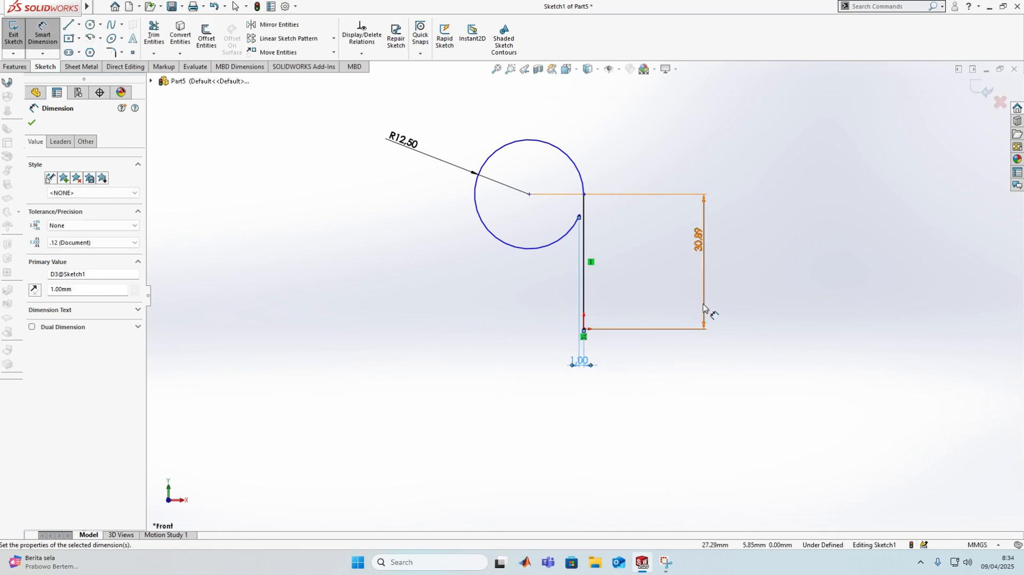
- Set the vertical distance between the arc's centre and the origin to 20 mm
right_click(704, 306)
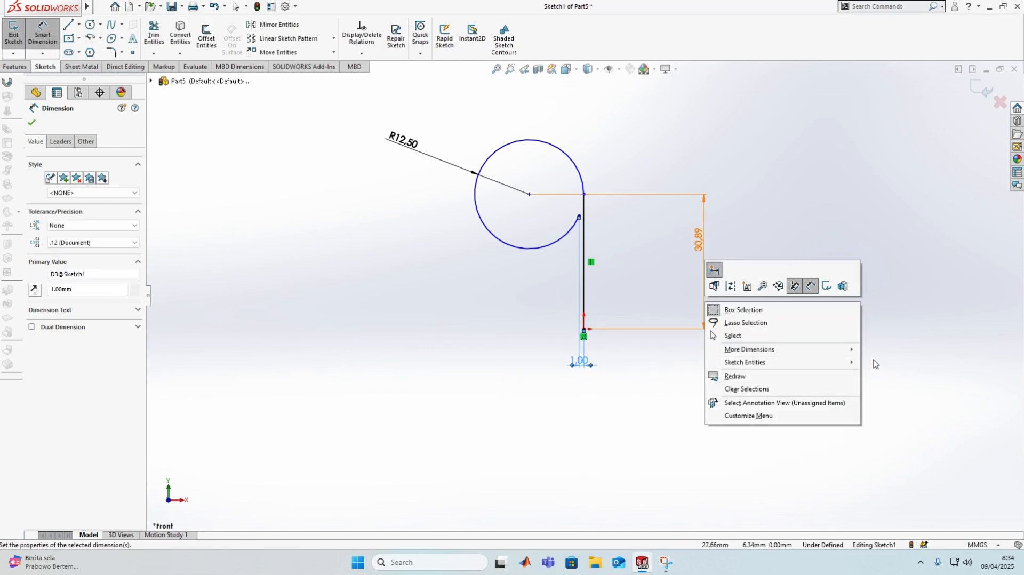
key(Escape)
click(707, 310)
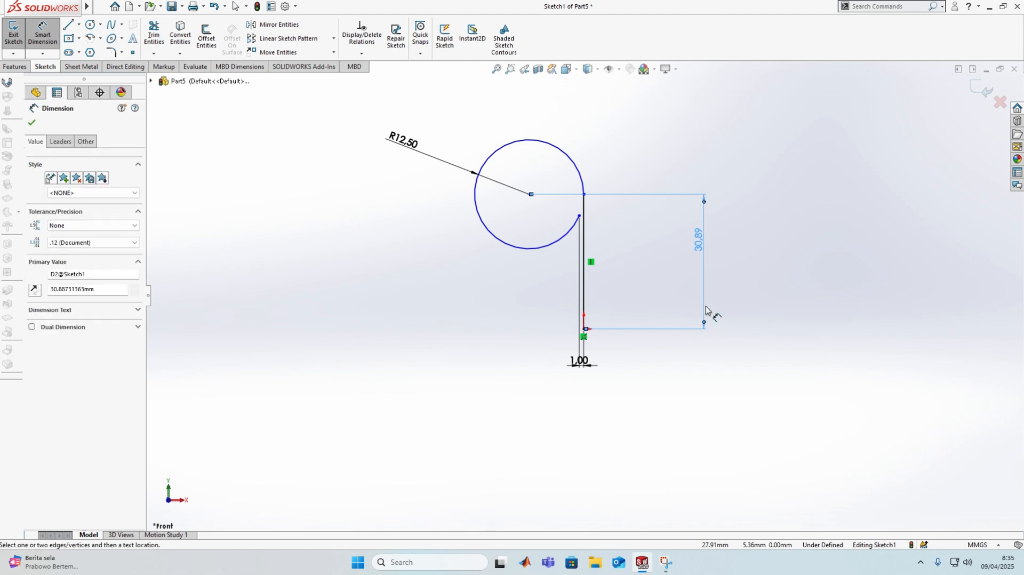
double_click(704, 250)
text(20)
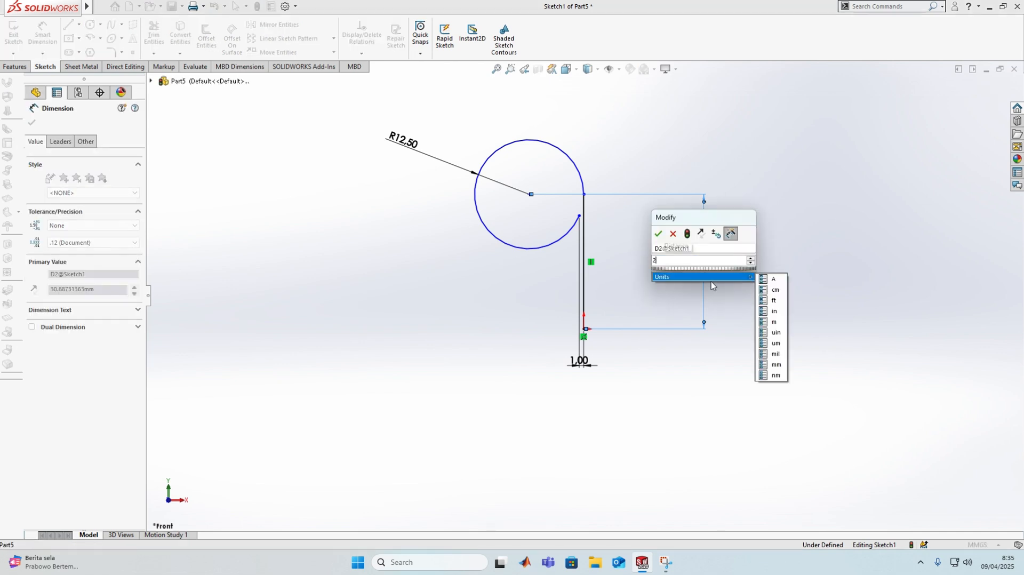
key(Return)
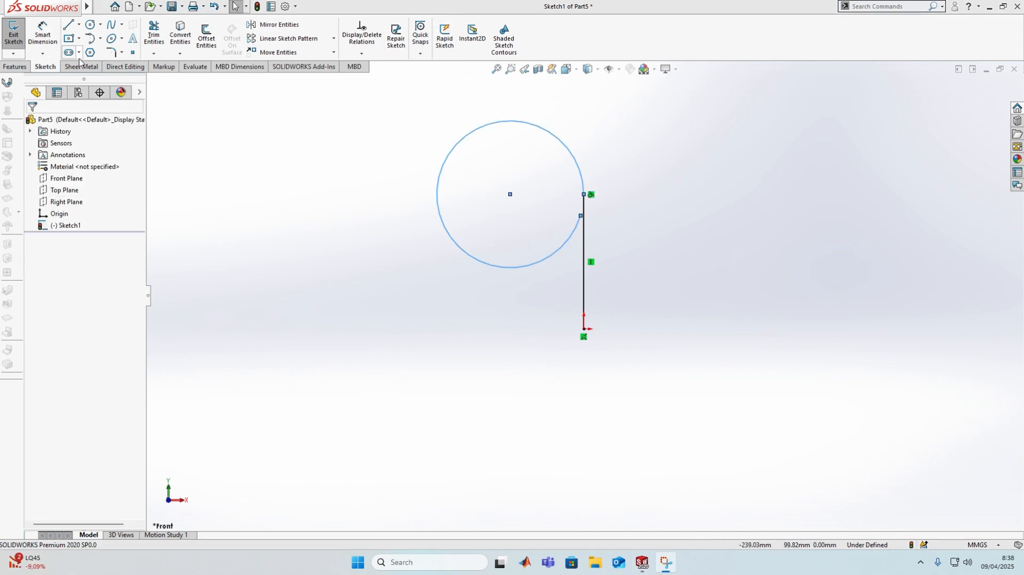
- Dimension the redrawn tangent arc's radius as 12.50 mm
click(43, 33)
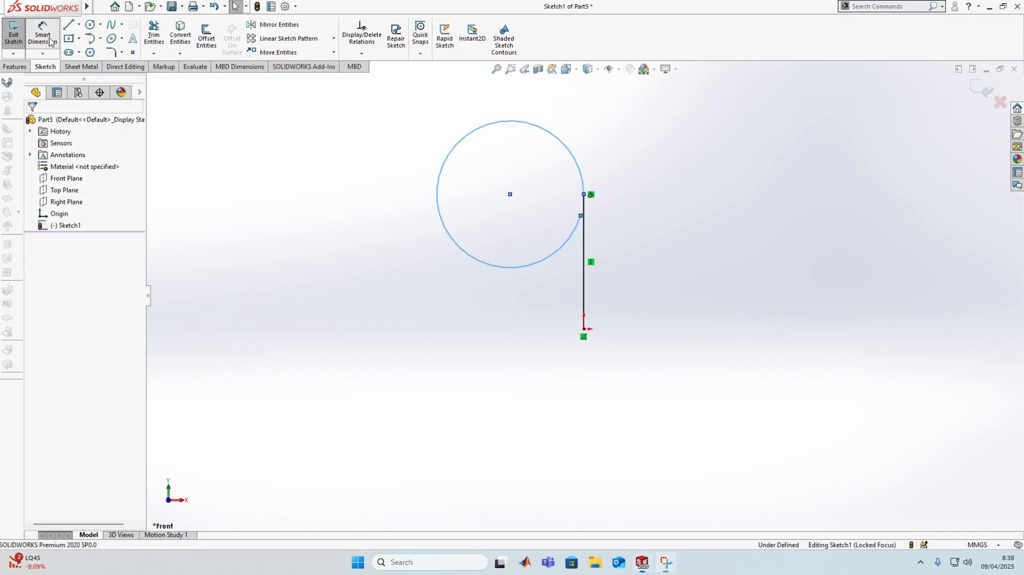
click(451, 235)
click(383, 197)
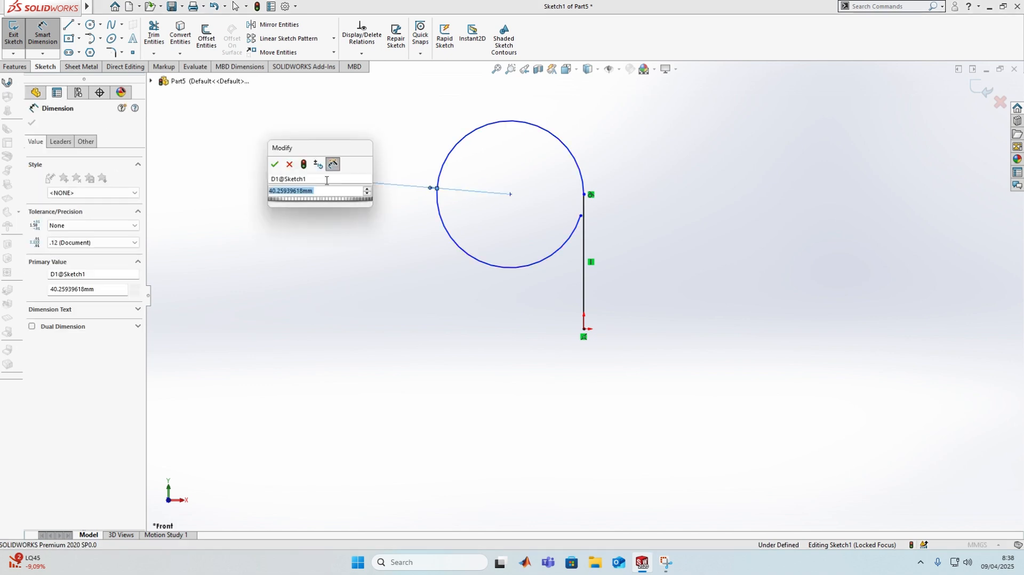
text(12.50)
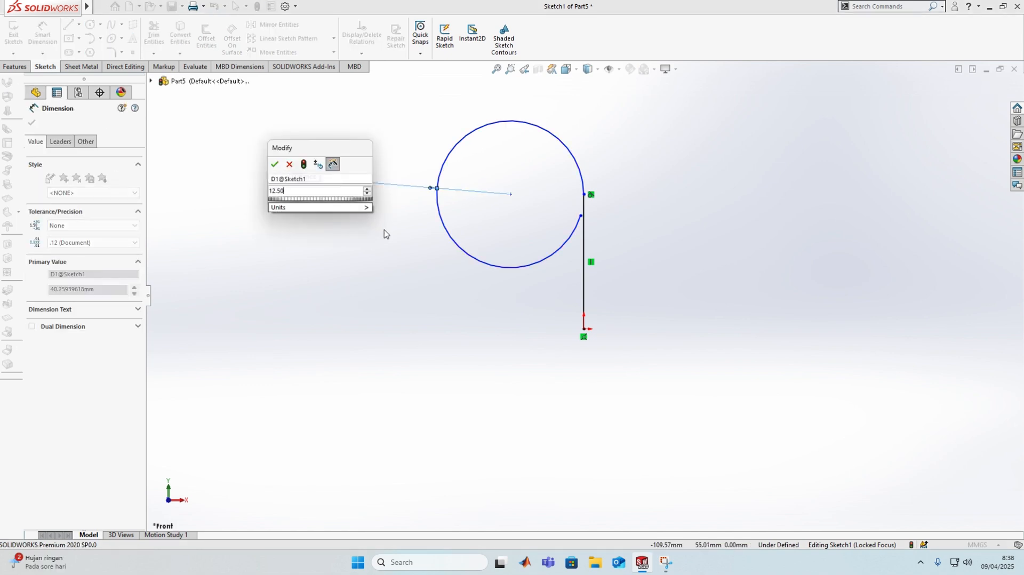
click(275, 164)
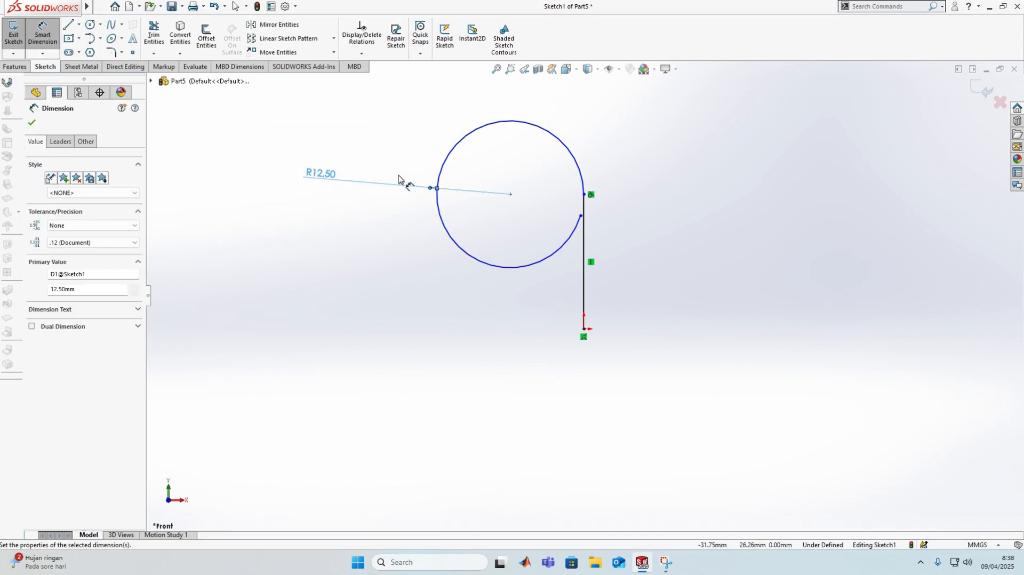
- Dimension the horizontal distance between the arc's free end and the origin as 1 mm
click(581, 216)
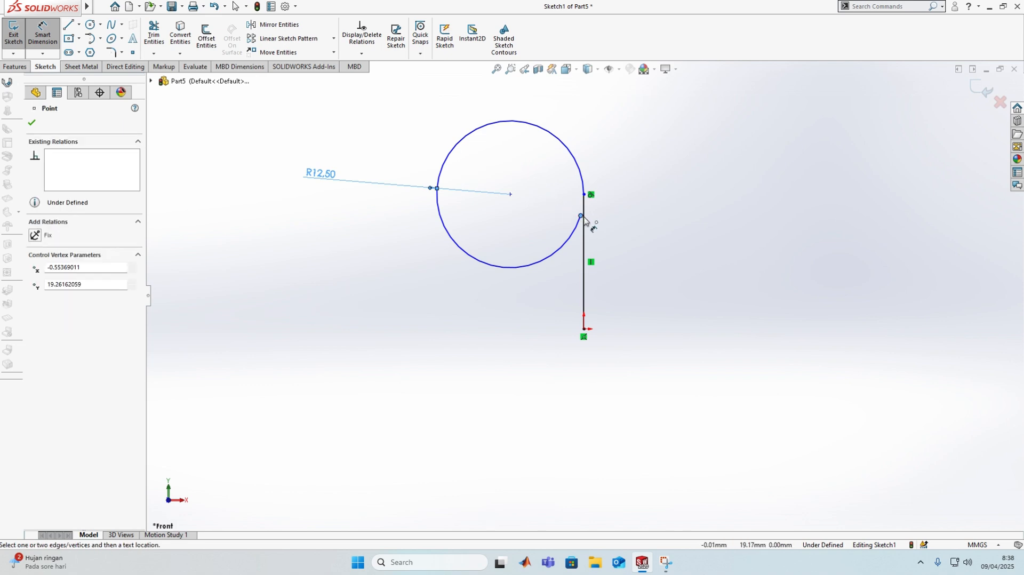
click(584, 336)
click(584, 390)
text(1)
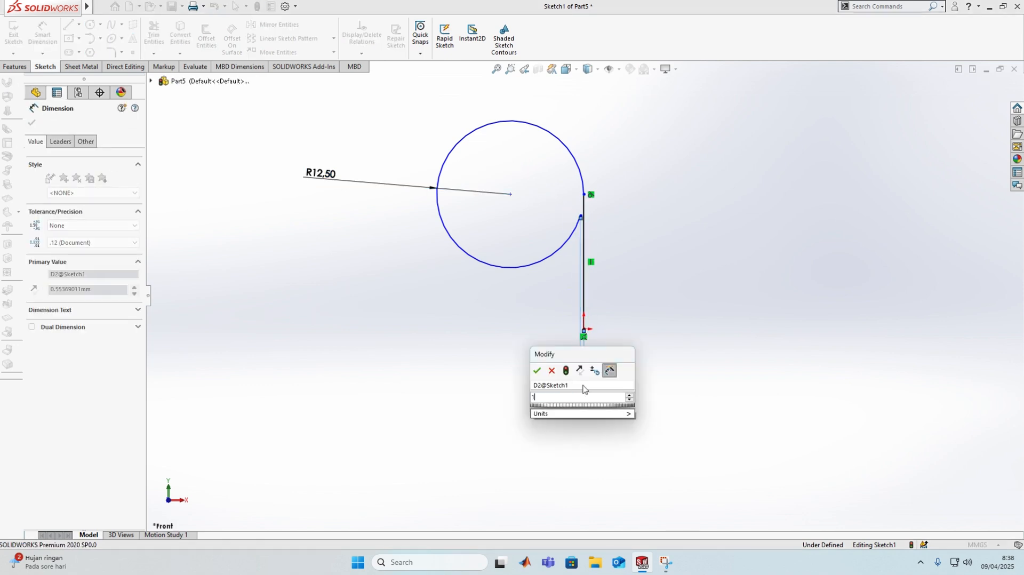
key(Return)
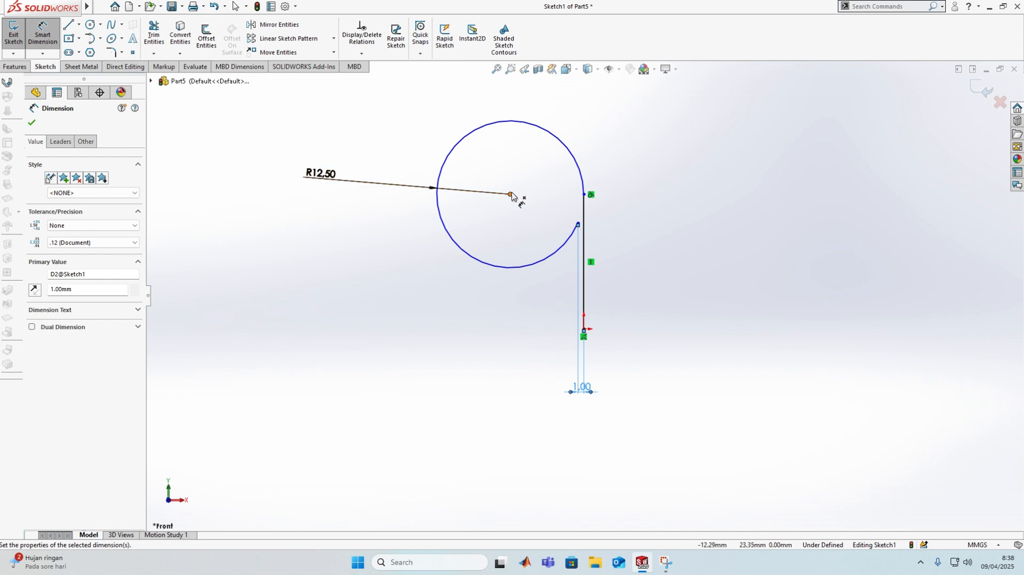
- Dimension the vertical distance from the arc's centre to the origin as 20 mm and finish dimensioning
click(510, 195)
click(585, 330)
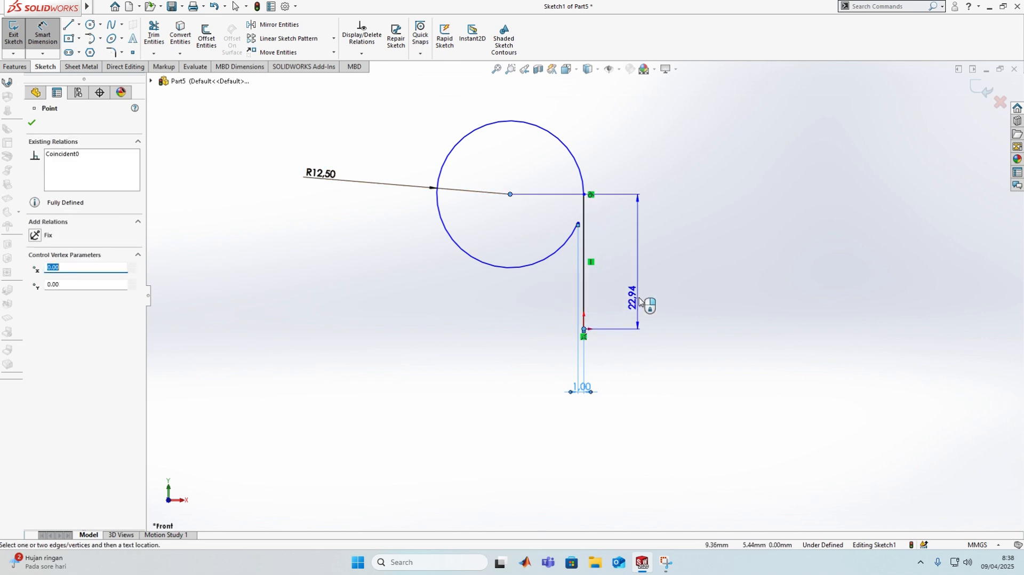
click(708, 262)
text(20)
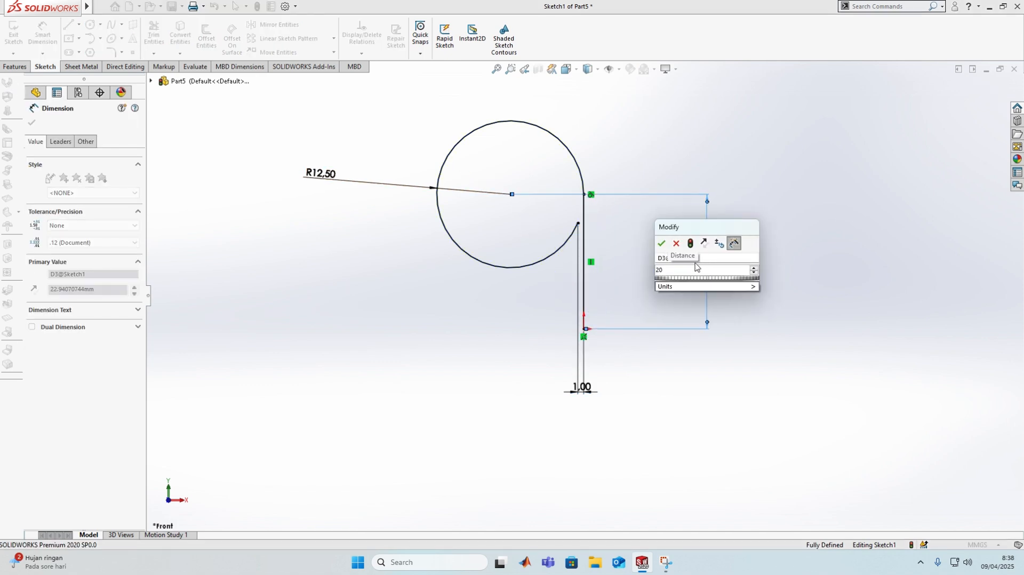
key(Return)
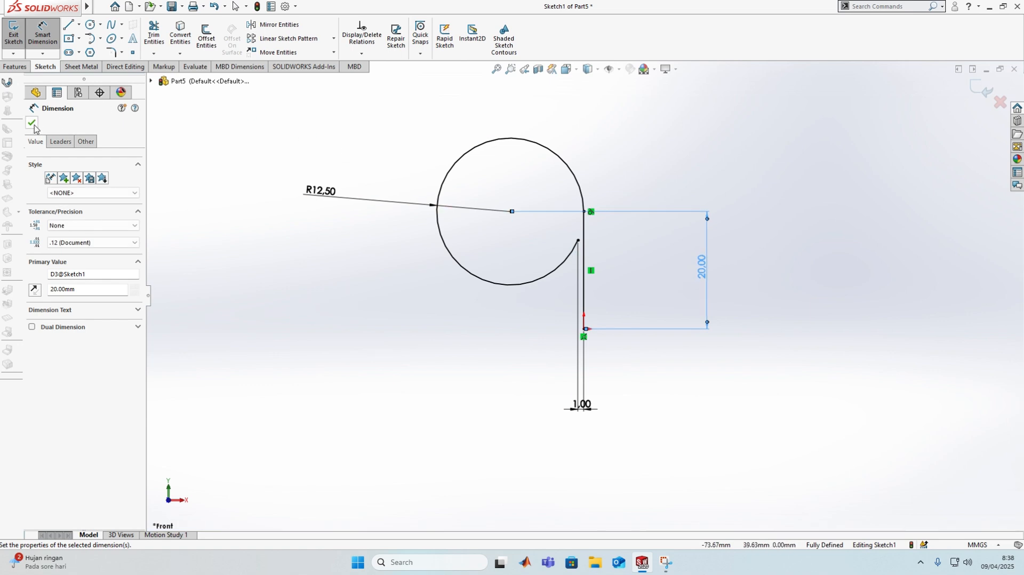
click(32, 124)
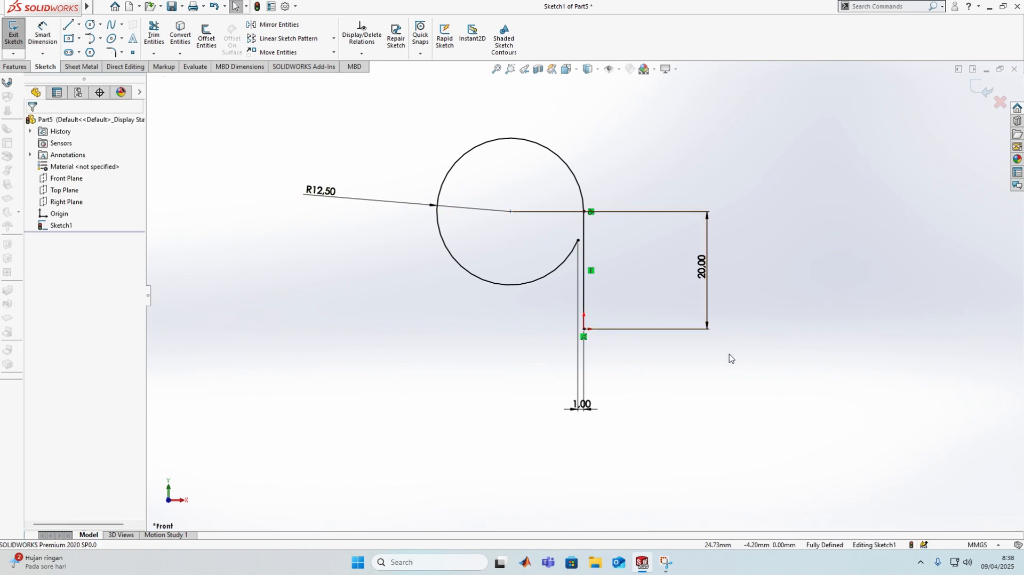
- Create a sheet metal base flange from the sketch with a 10 mm blind depth and 0.80 mm thickness
click(88, 67)
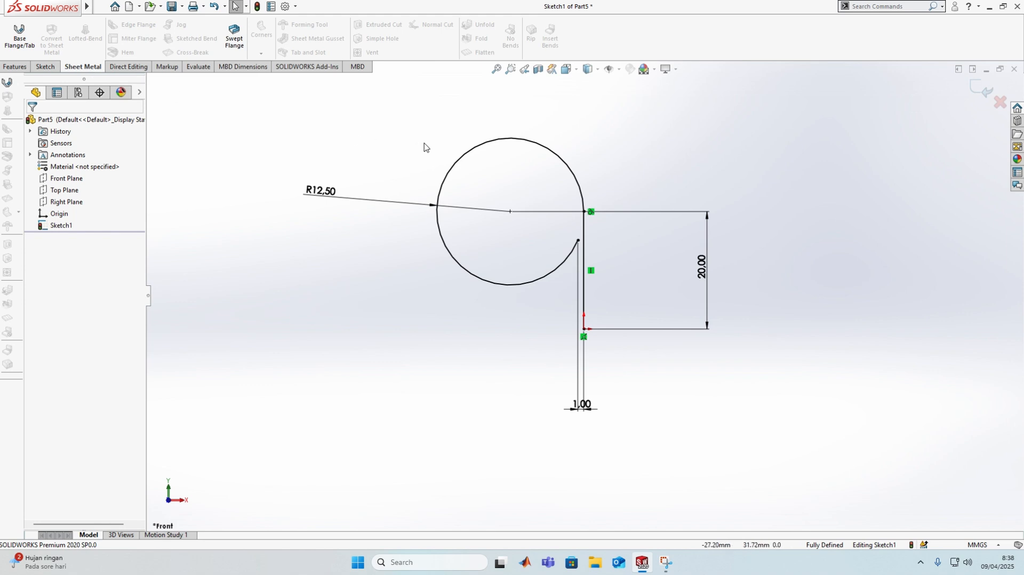
click(19, 34)
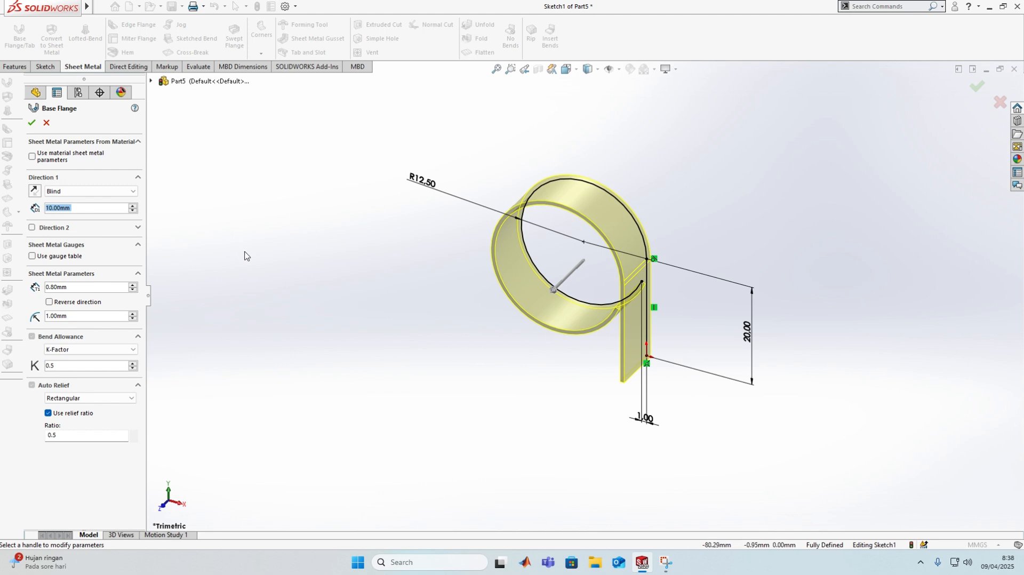
click(32, 123)
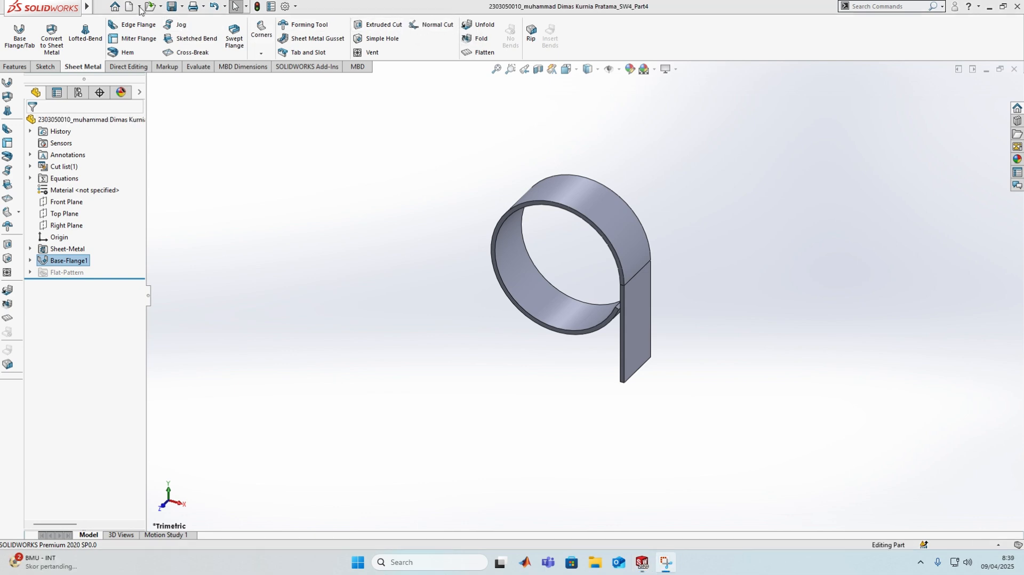
- Create a new assembly document and close its initial component insertion without placing a part
click(140, 6)
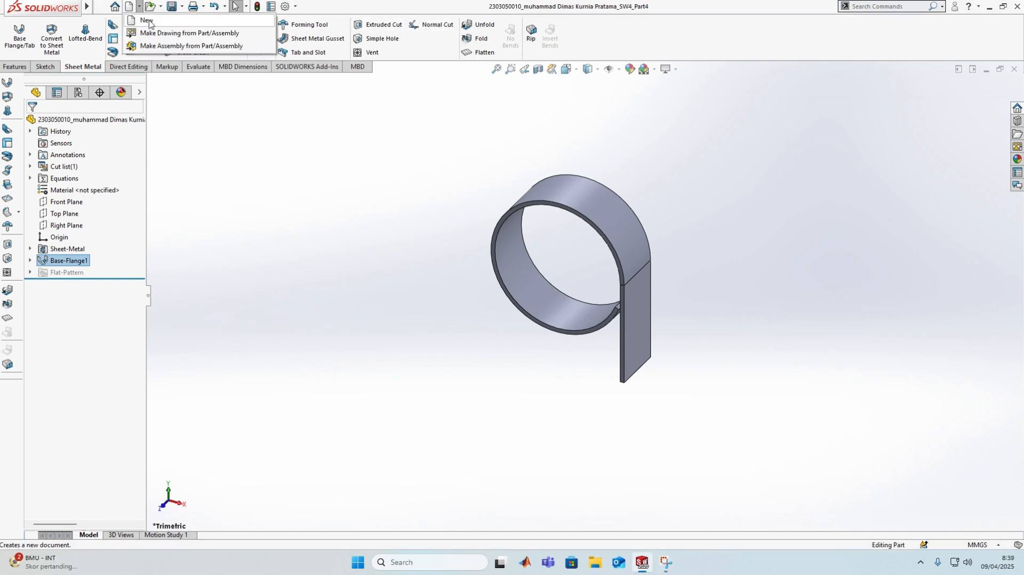
click(152, 16)
click(380, 317)
click(422, 414)
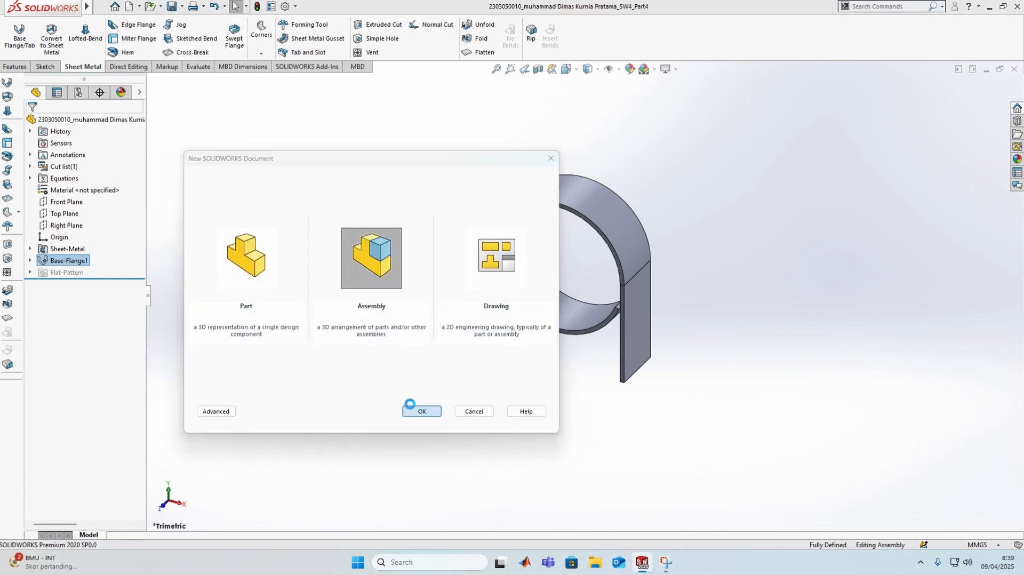
click(80, 191)
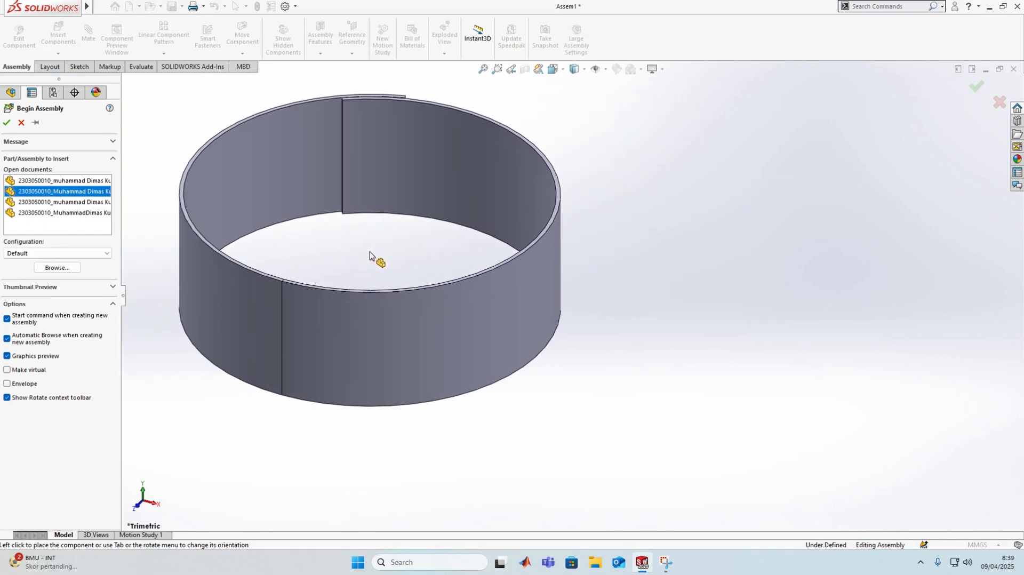
click(21, 122)
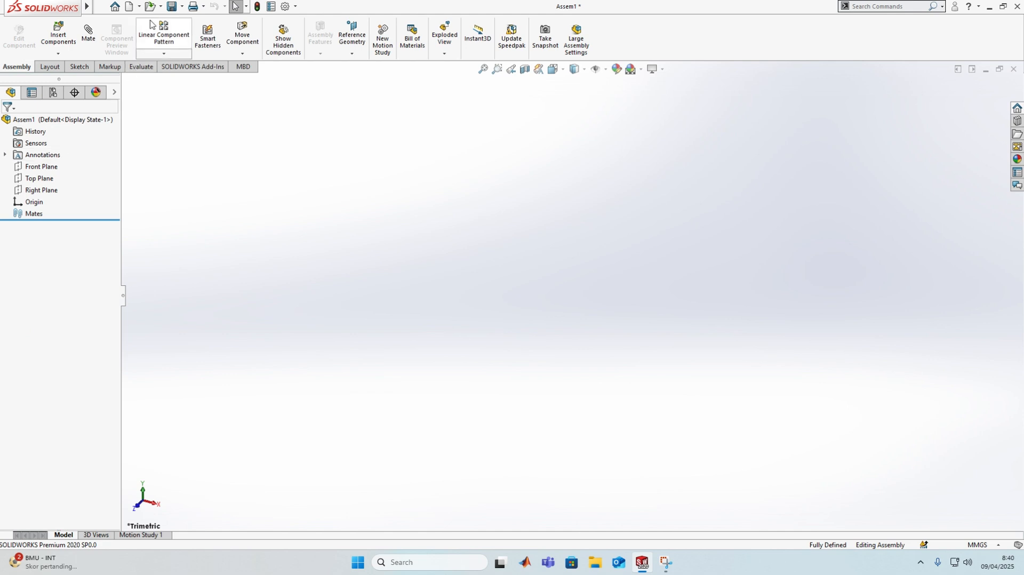
click(58, 36)
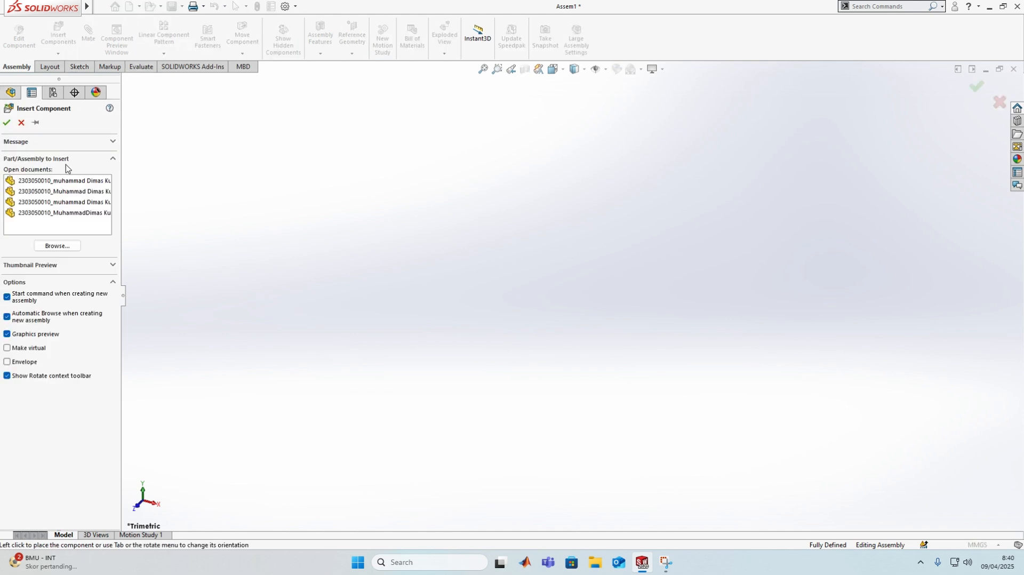
click(75, 181)
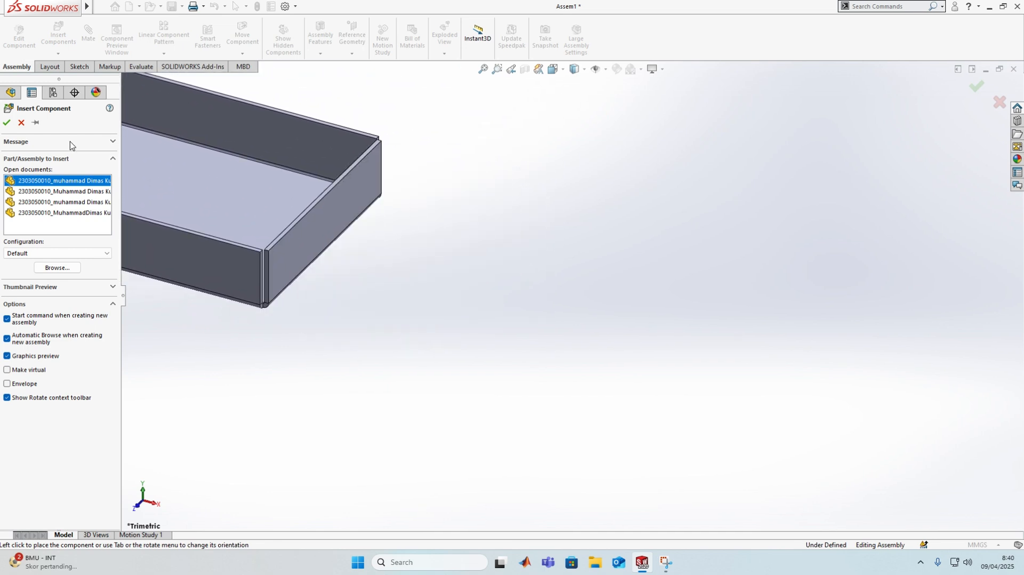
click(21, 123)
click(58, 37)
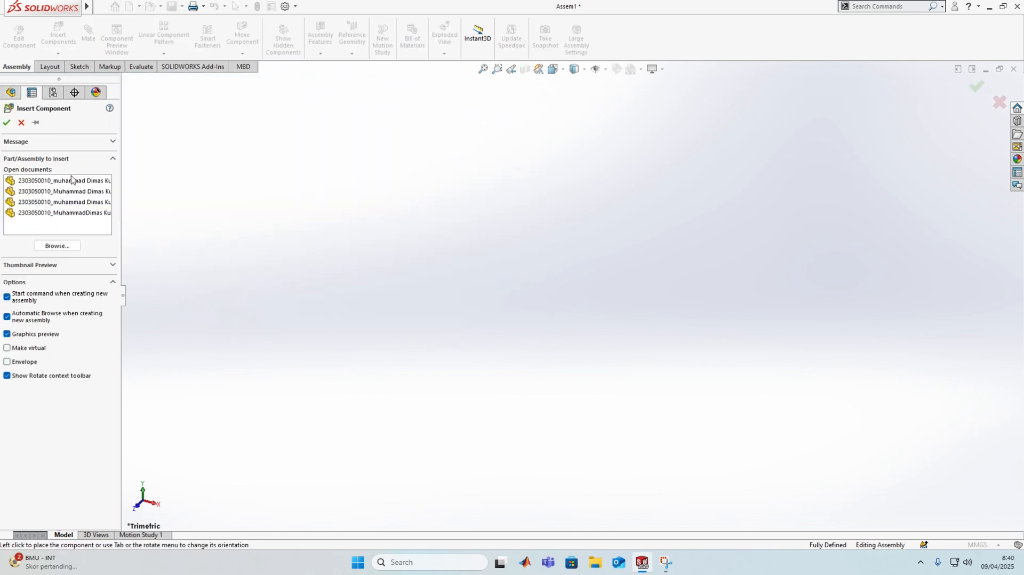
click(75, 202)
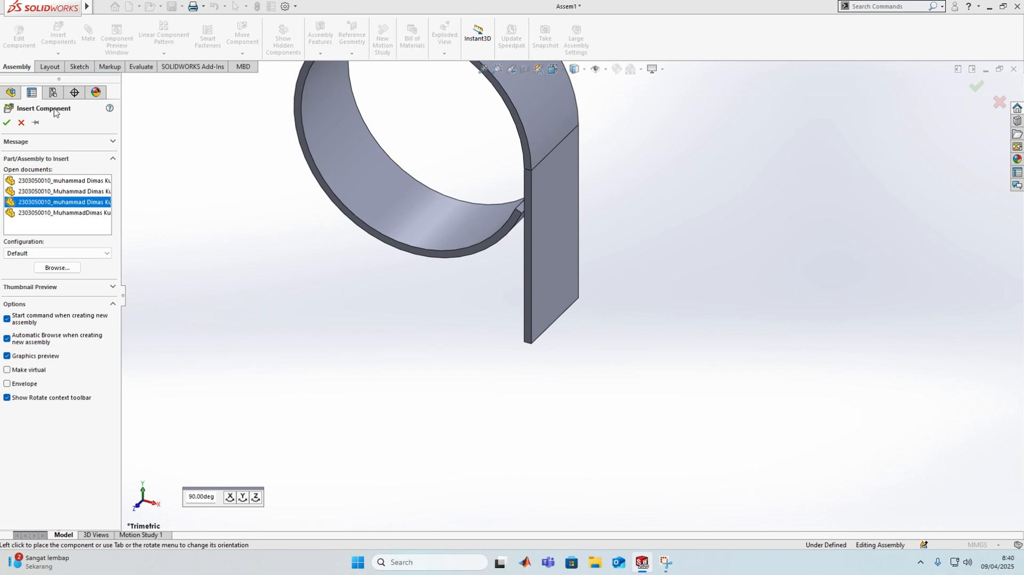
click(21, 122)
- Insert the bent hexagonal plate as the assembly's first component in the open space of the model view
click(59, 37)
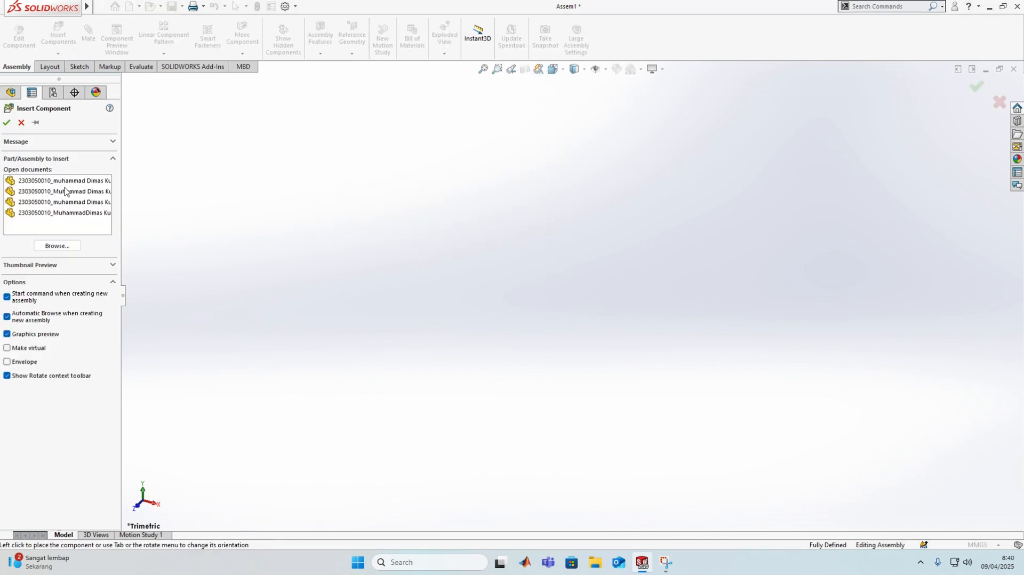
click(62, 212)
click(469, 308)
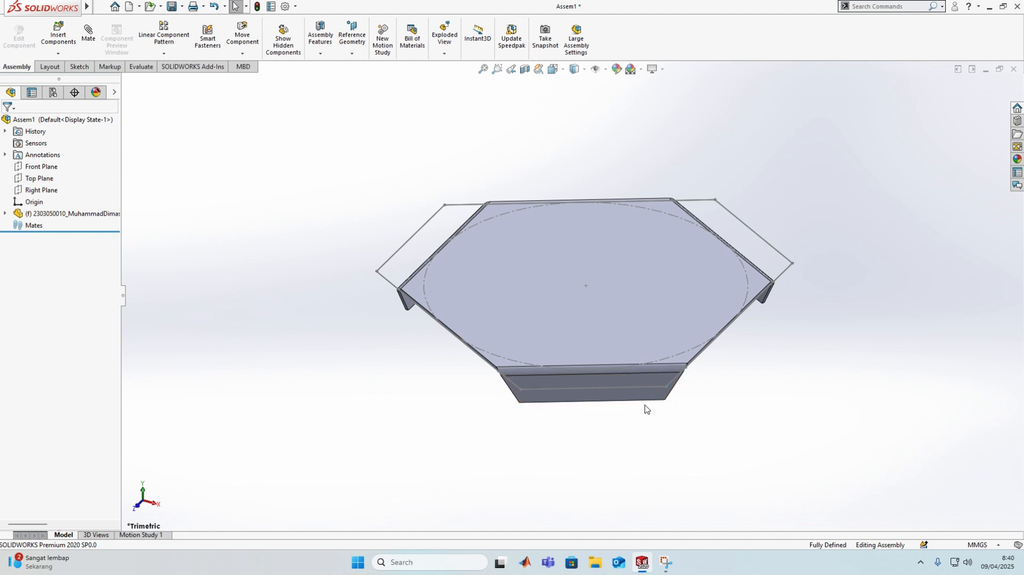
scroll(682, 370, up, 2)
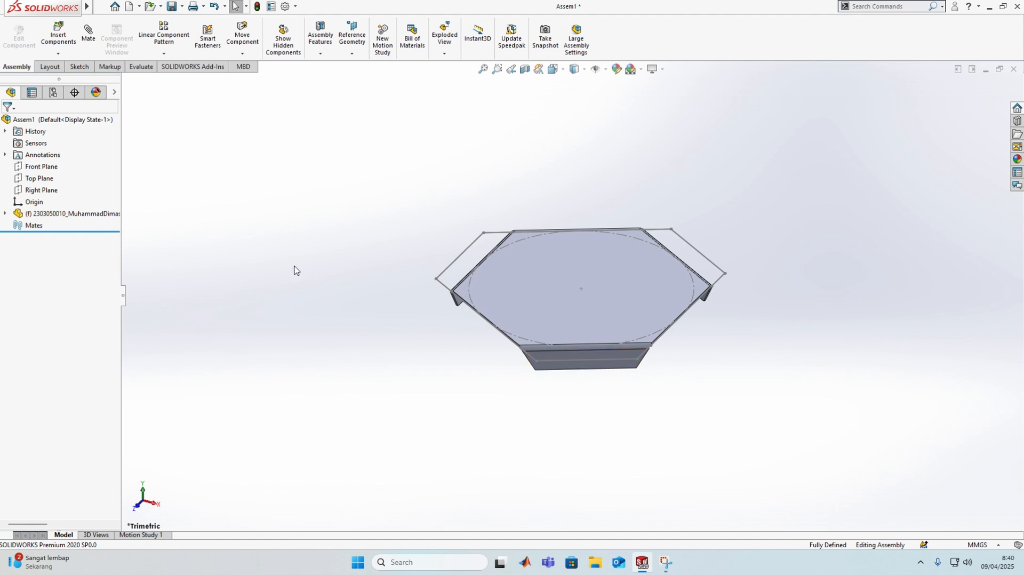
click(56, 36)
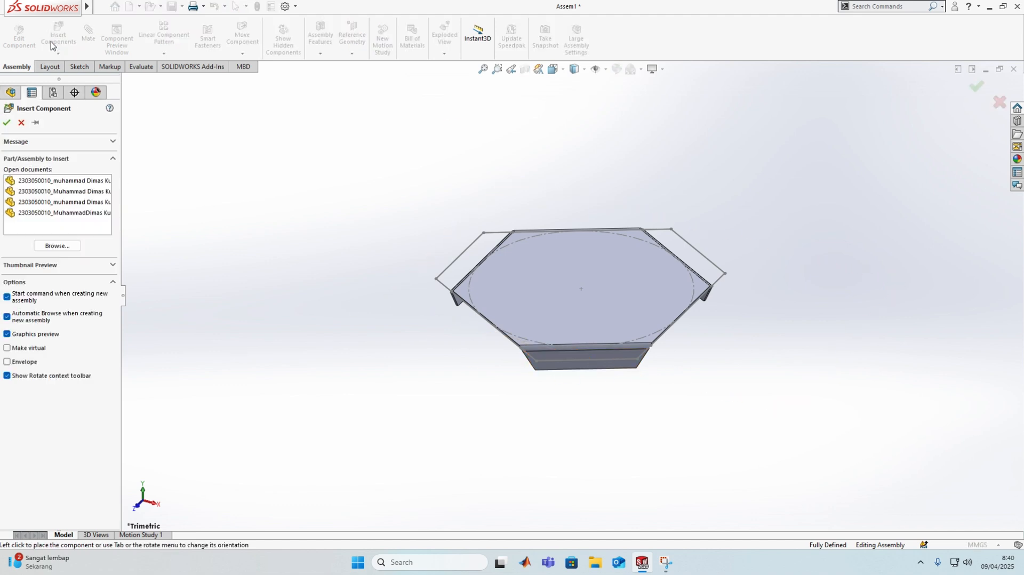
click(53, 181)
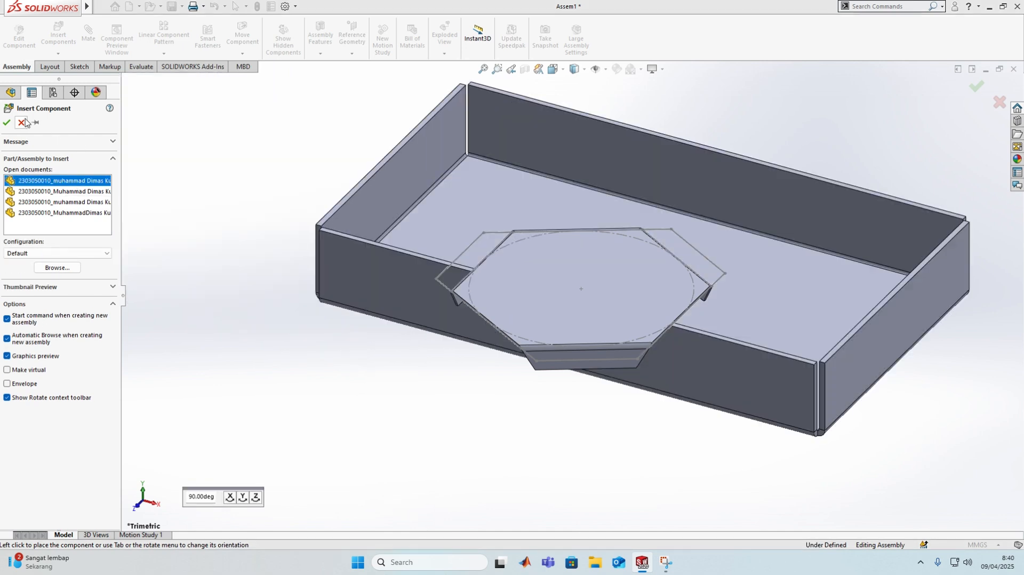
click(22, 122)
- Insert the rolled ring above the hexagonal plate and the strip with the rolled end in the open space beside the ring
click(59, 41)
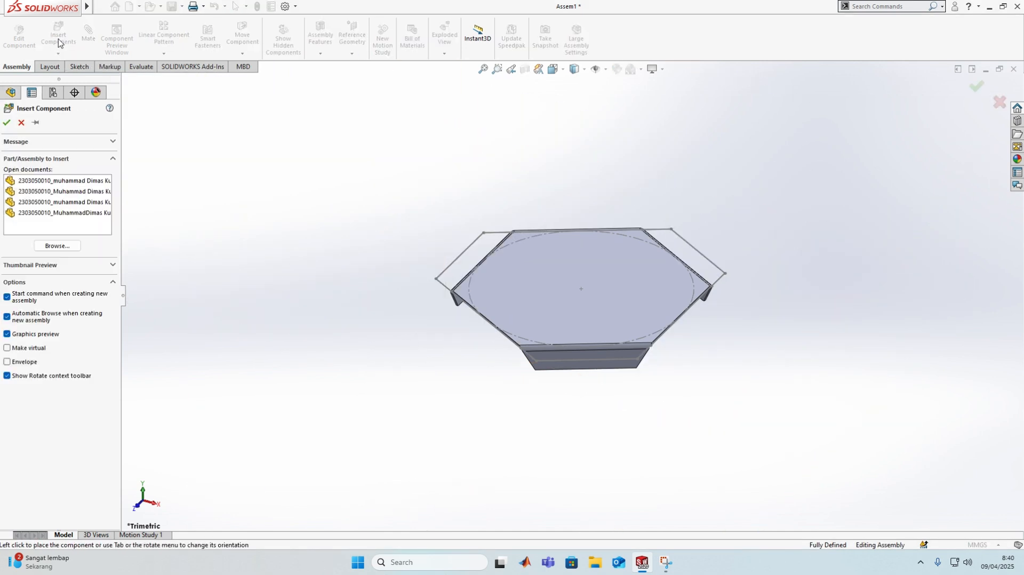
click(59, 191)
click(583, 153)
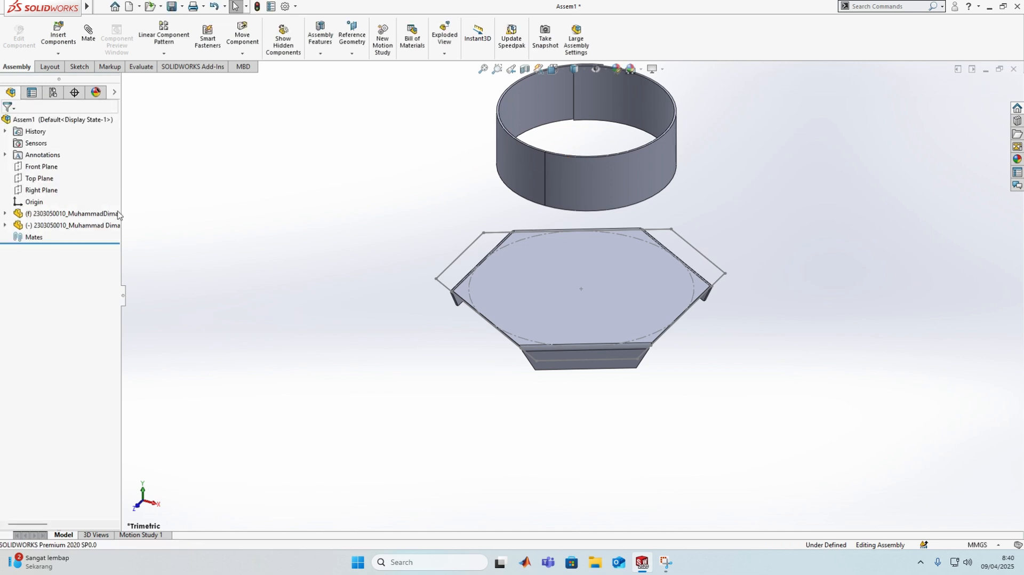
click(58, 37)
click(63, 213)
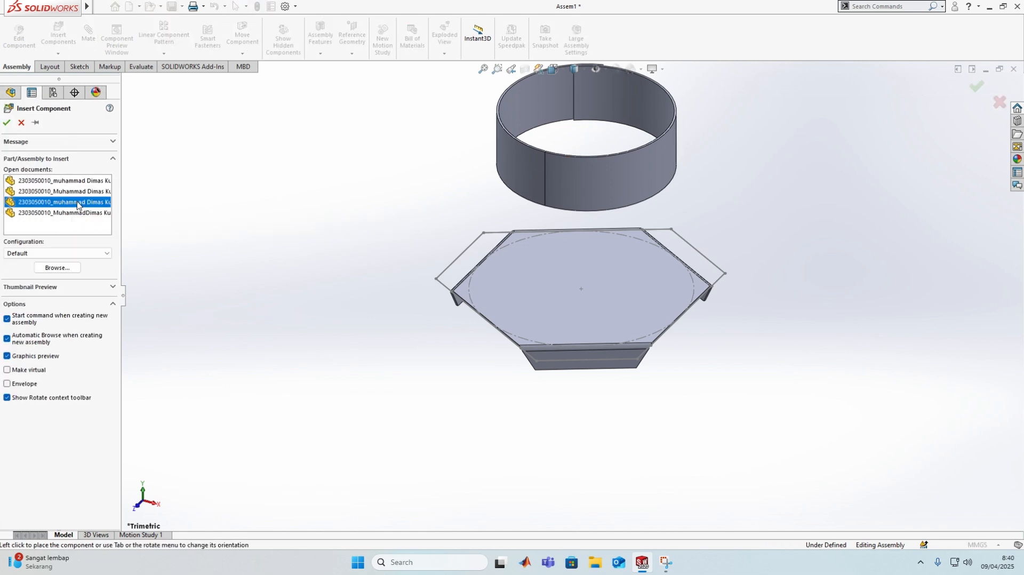
click(339, 166)
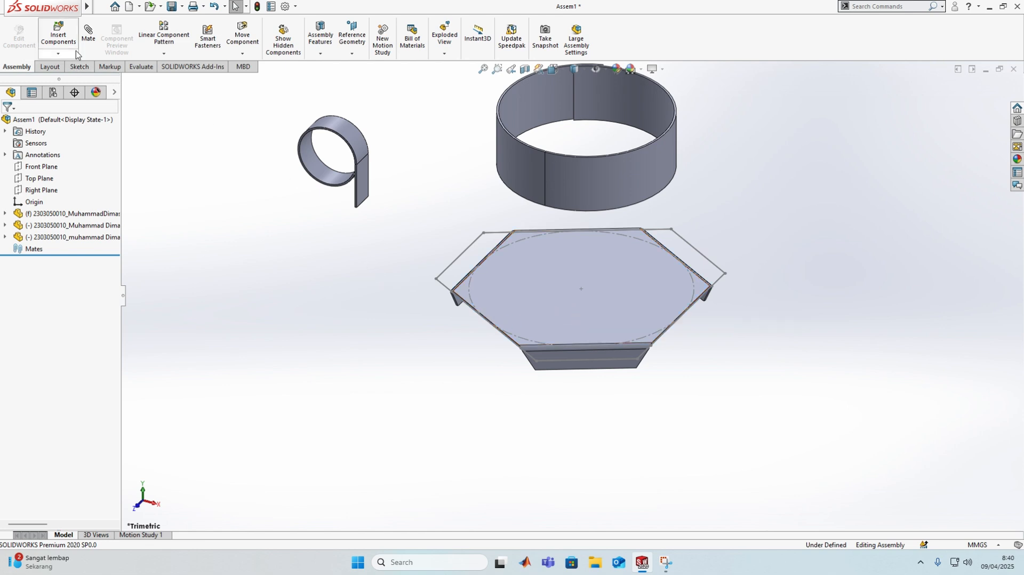
- Try to mate the ring's lower edge coincident with the hexagonal plate's flat face
click(88, 33)
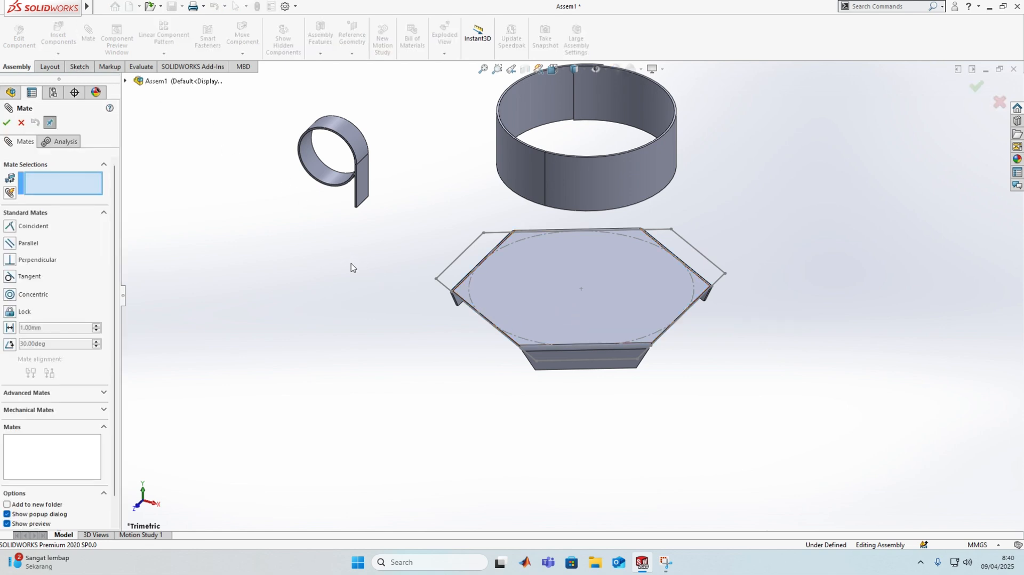
click(563, 297)
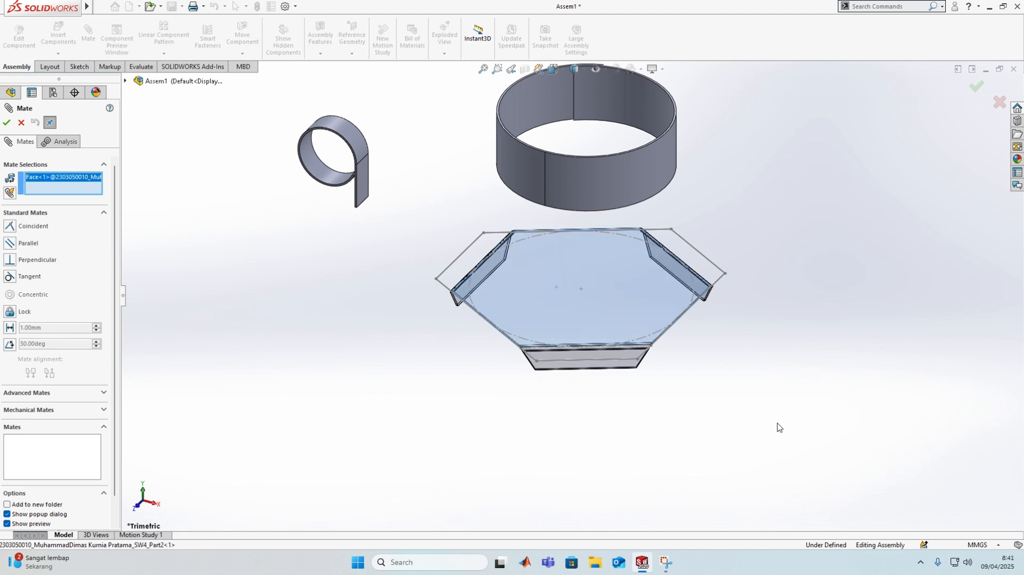
middle_drag(773, 420, 782, 317)
scroll(648, 346, down, 5)
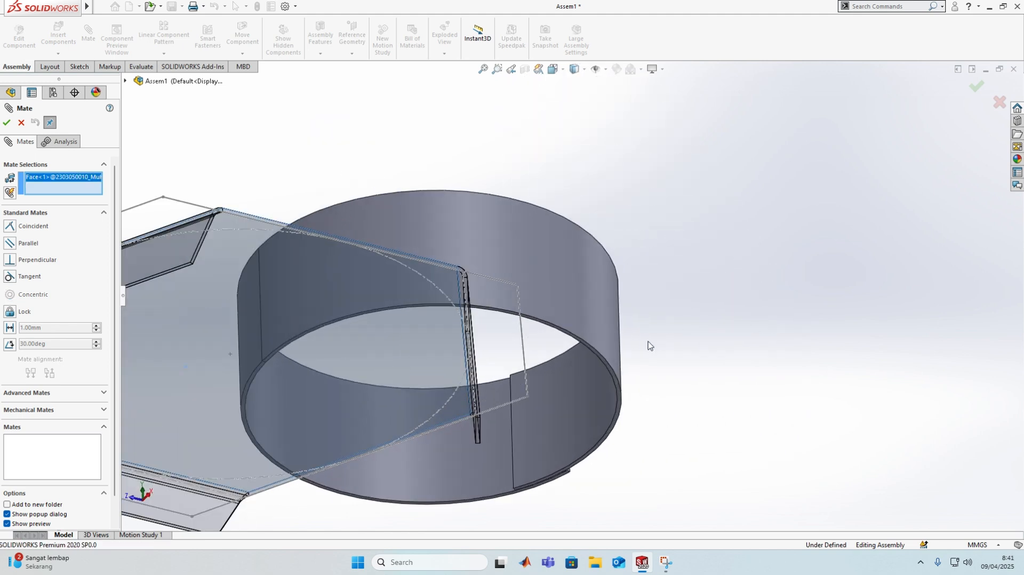
scroll(649, 346, down, 1)
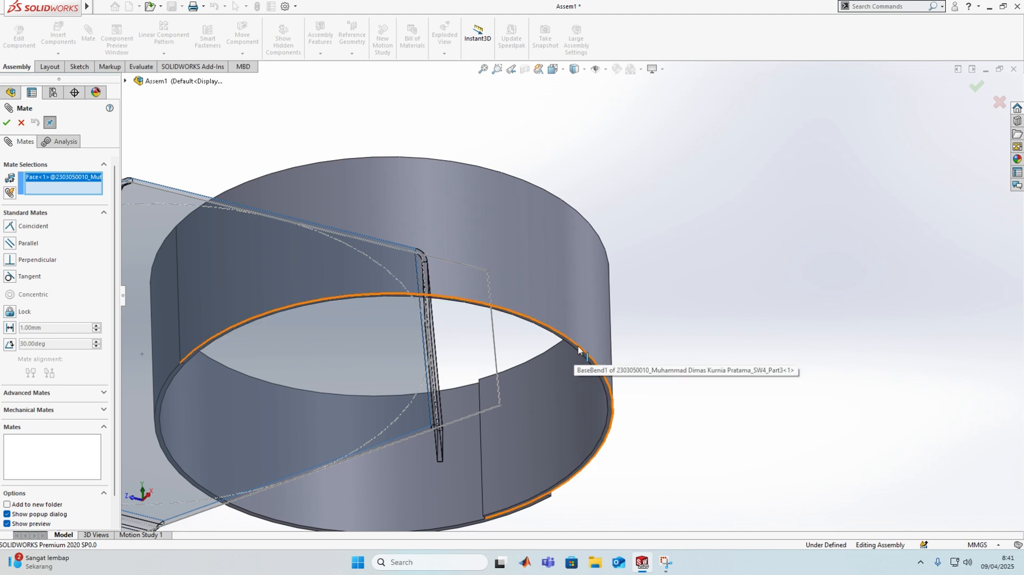
click(580, 346)
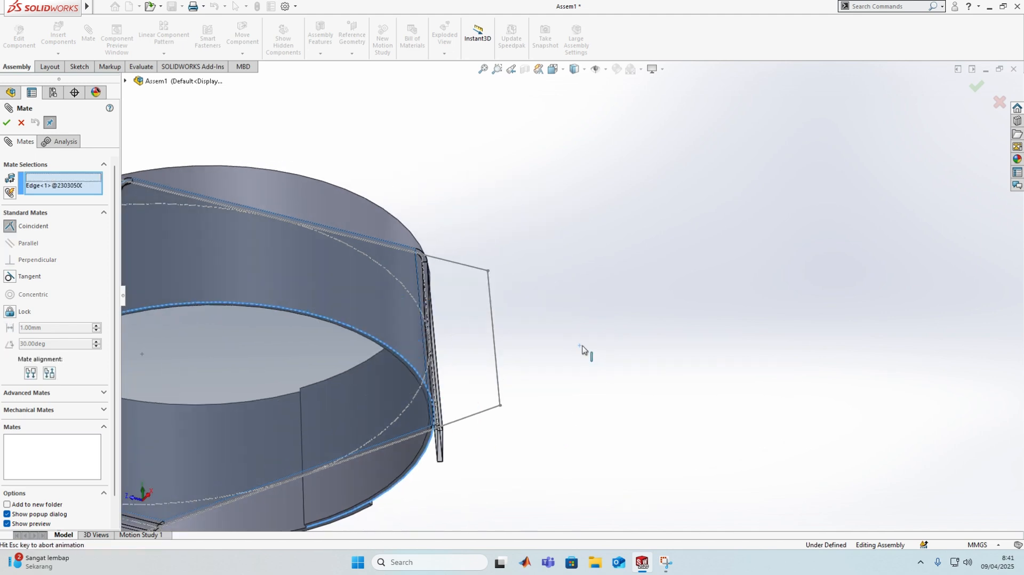
scroll(515, 231, up, 3)
middle_drag(482, 227, 542, 260)
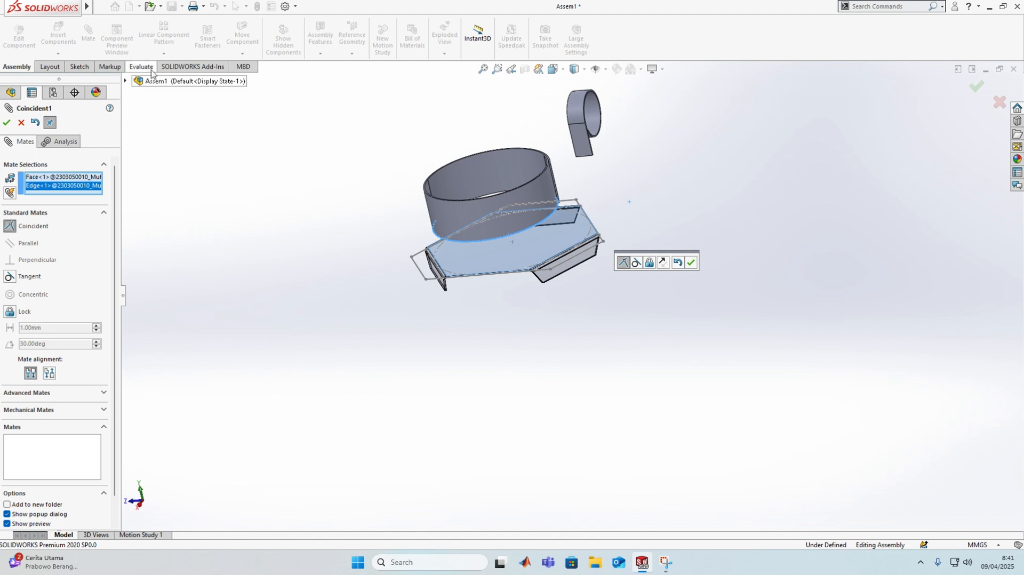
- Mate the hexagonal plate's origin coincident with the rolled ring's origin and finish mating
click(125, 81)
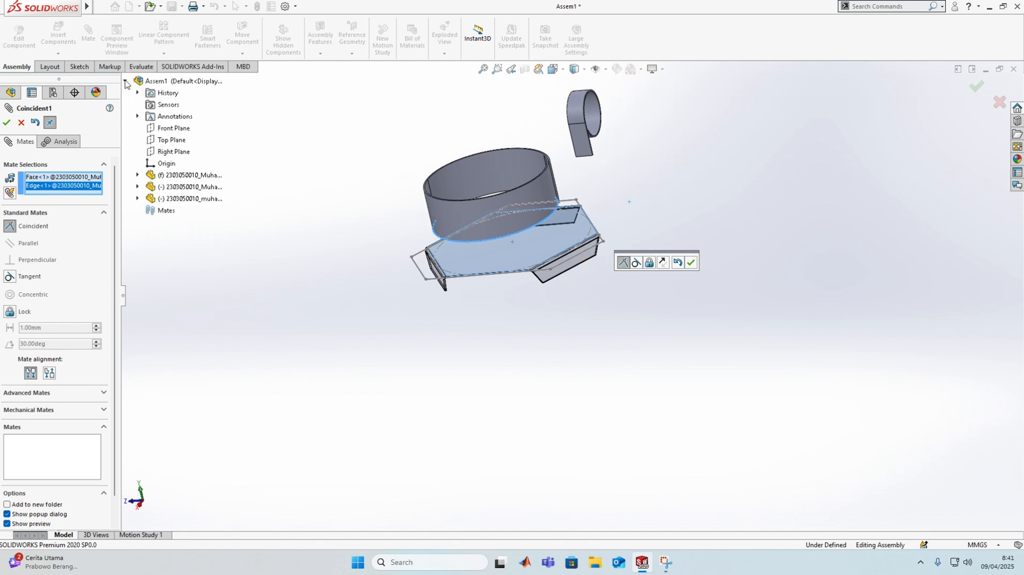
click(137, 175)
click(138, 352)
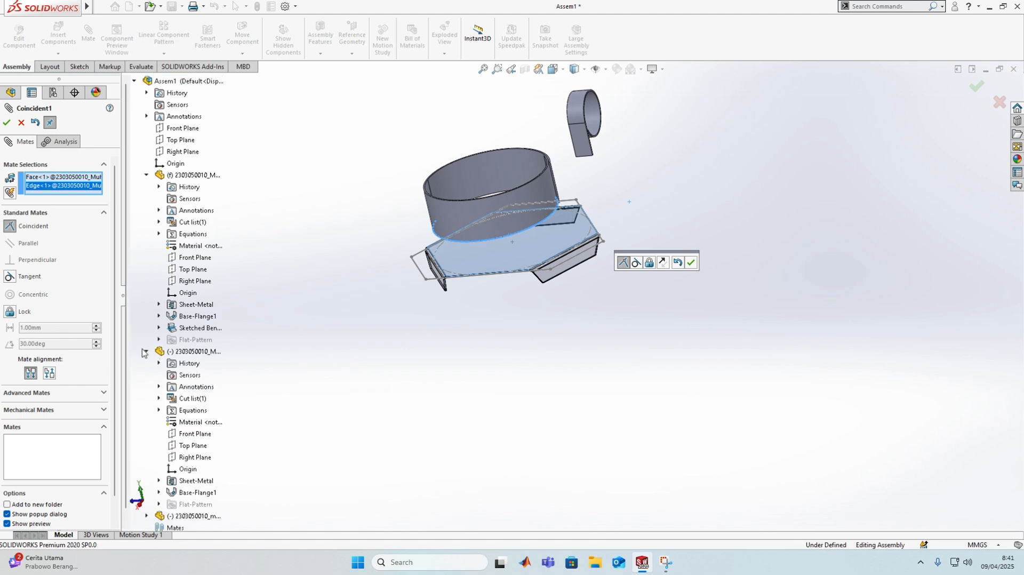
click(188, 293)
click(188, 469)
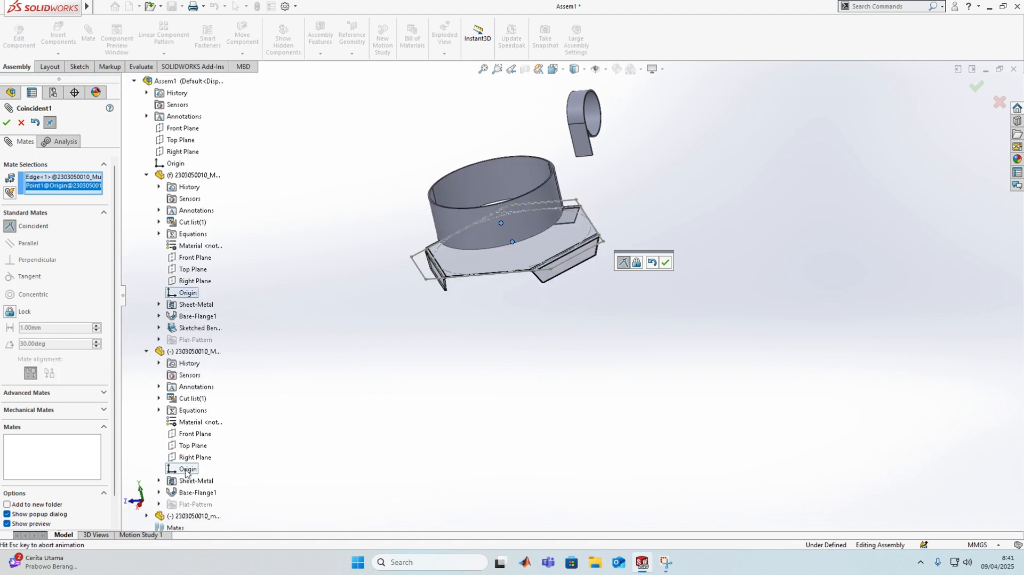
click(6, 122)
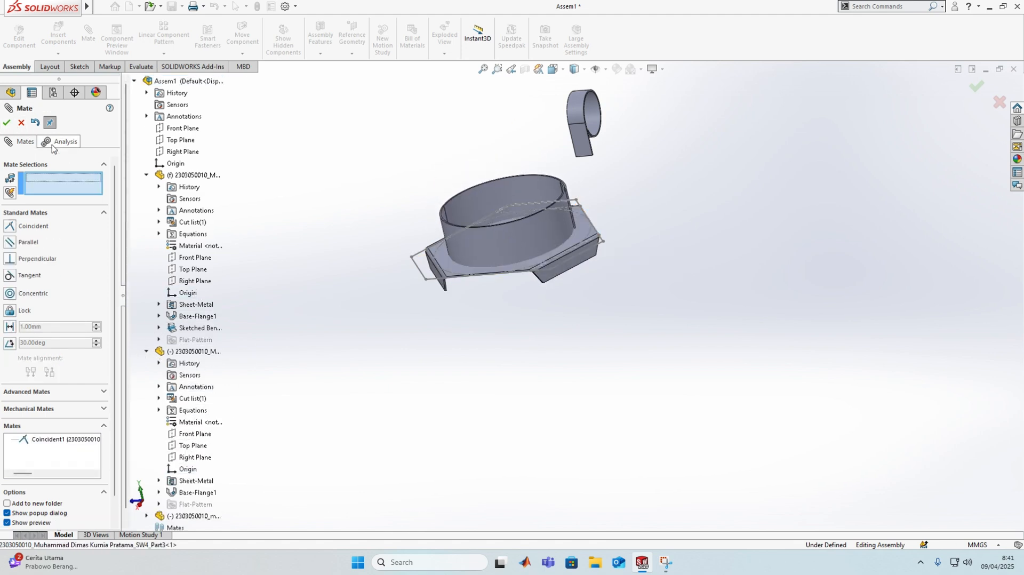
middle_drag(354, 354, 447, 205)
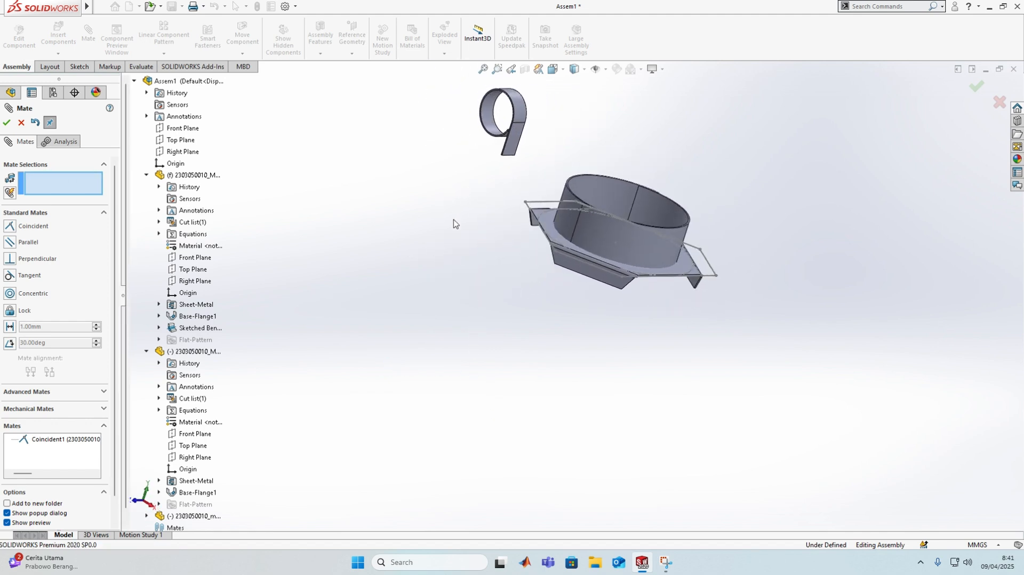
scroll(462, 319, up, 1)
scroll(462, 330, down, 4)
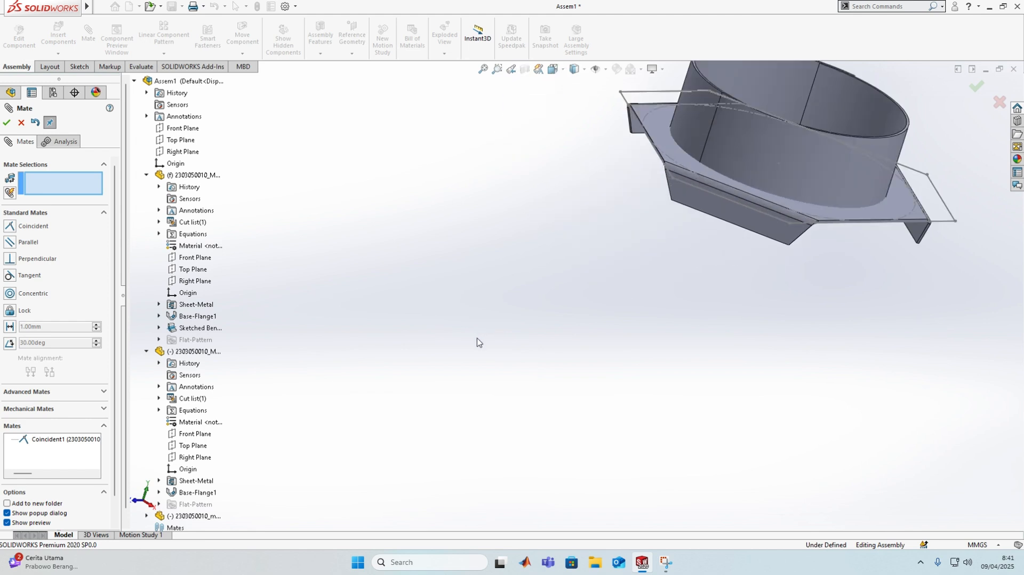
scroll(478, 340, up, 1)
middle_drag(478, 340, 514, 352)
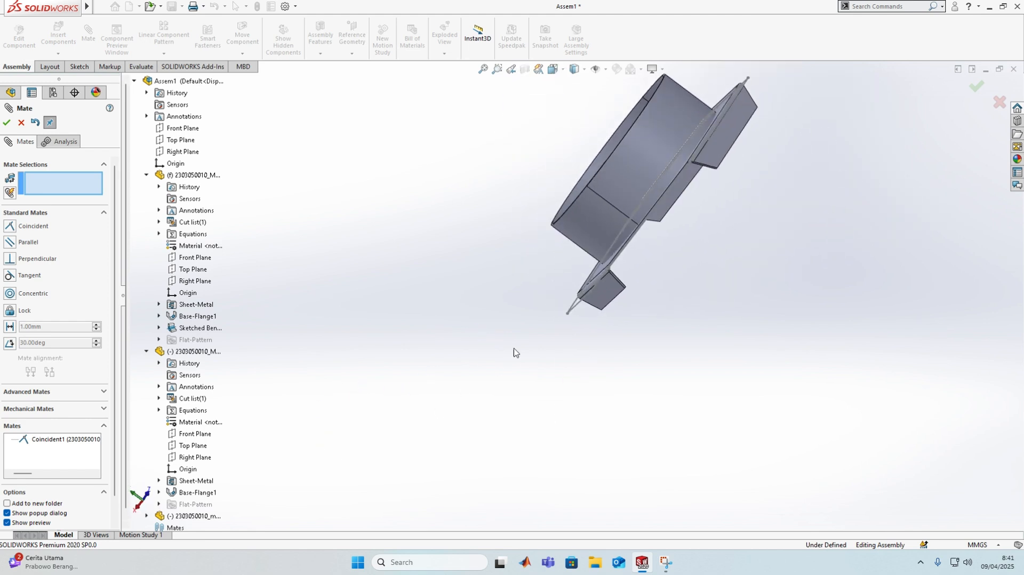
click(7, 124)
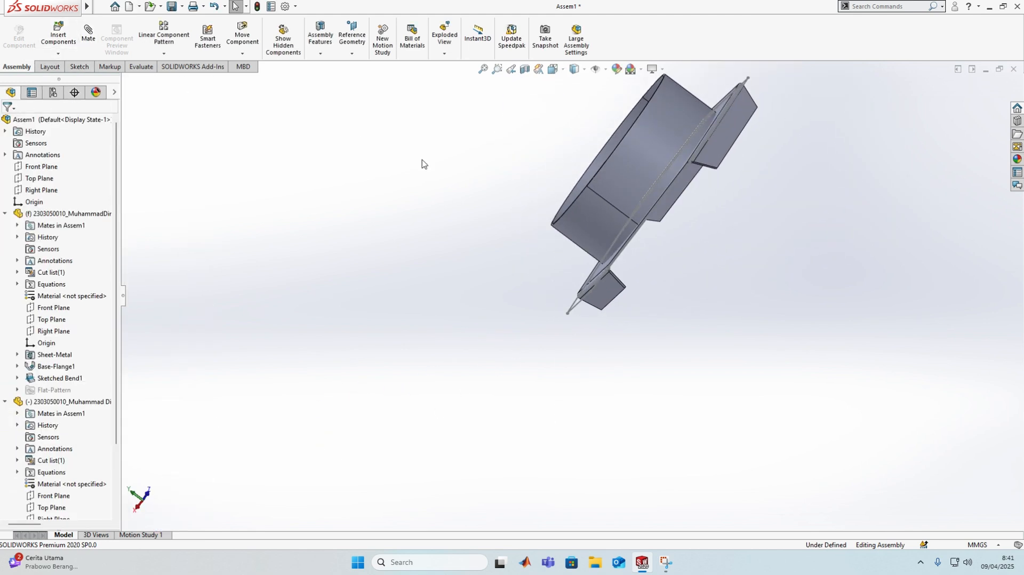
- Start a new mate with the midpoint of the outer lower edge on one of the plate's bent flanges
middle_drag(746, 273, 810, 251)
scroll(809, 252, up, 2)
scroll(691, 209, down, 6)
scroll(548, 286, down, 4)
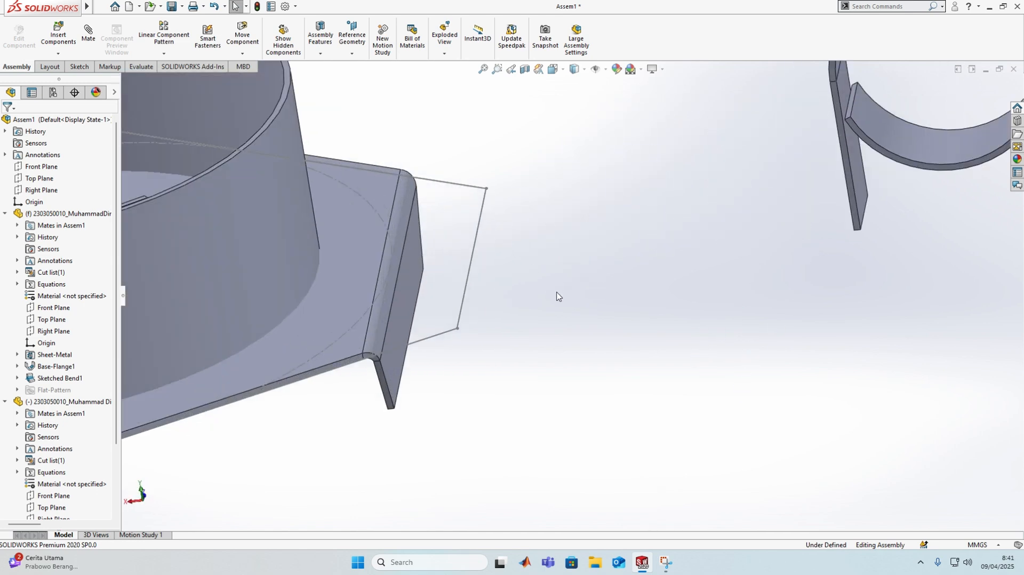
middle_drag(556, 297, 512, 274)
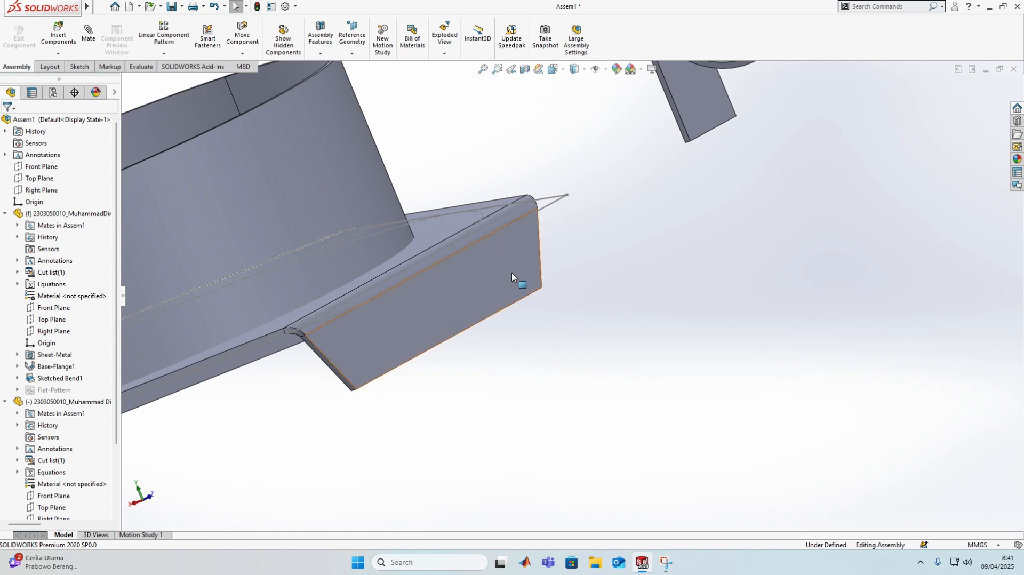
click(89, 31)
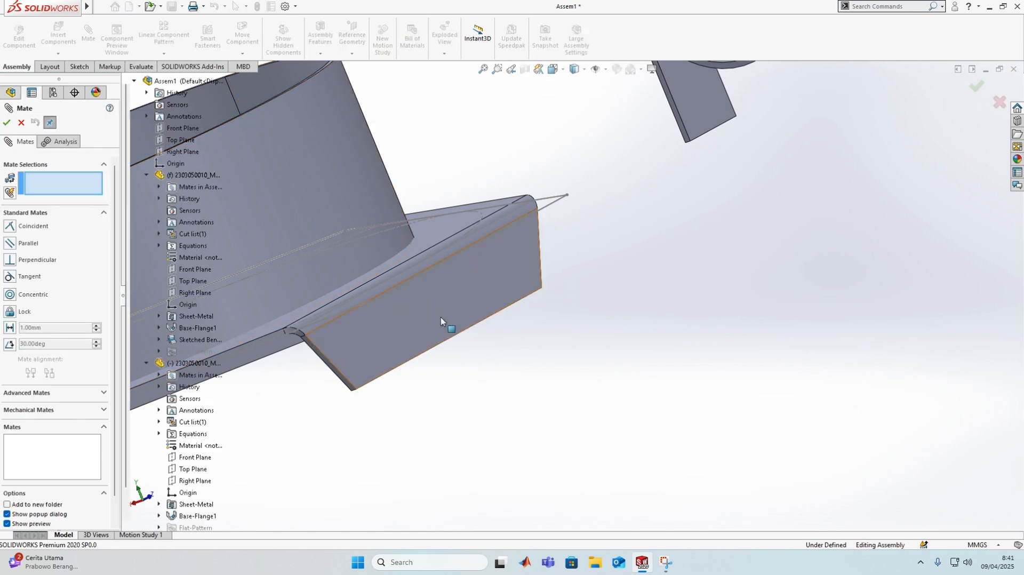
scroll(469, 338, down, 2)
scroll(471, 340, down, 2)
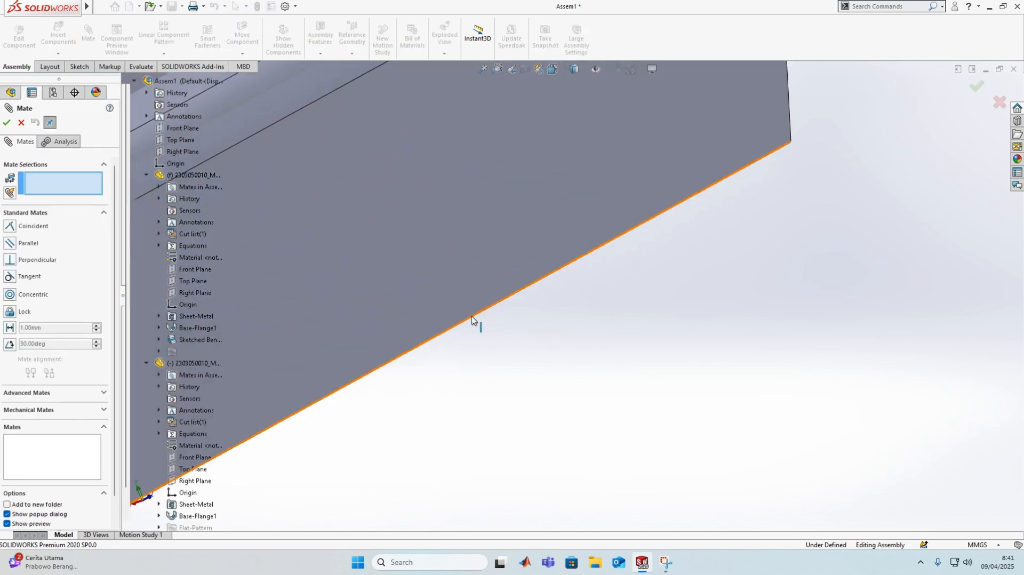
middle_drag(485, 318, 476, 288)
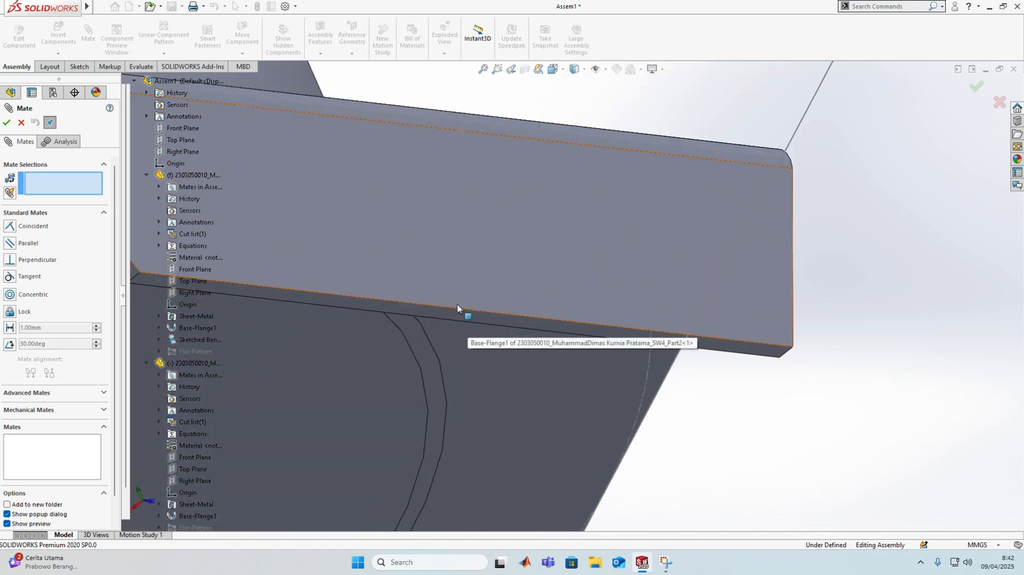
scroll(467, 317, down, 2)
scroll(468, 315, down, 2)
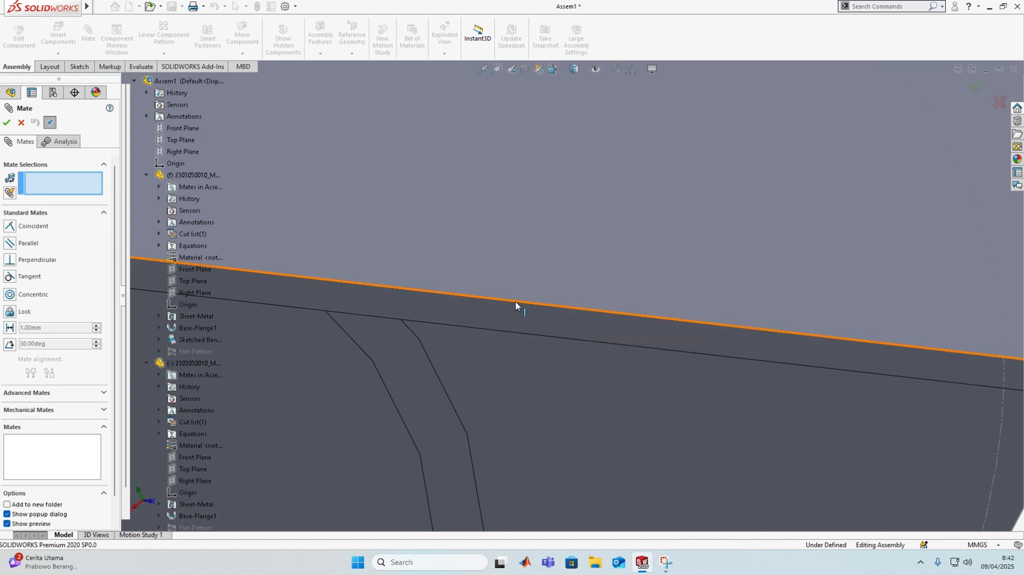
click(536, 304)
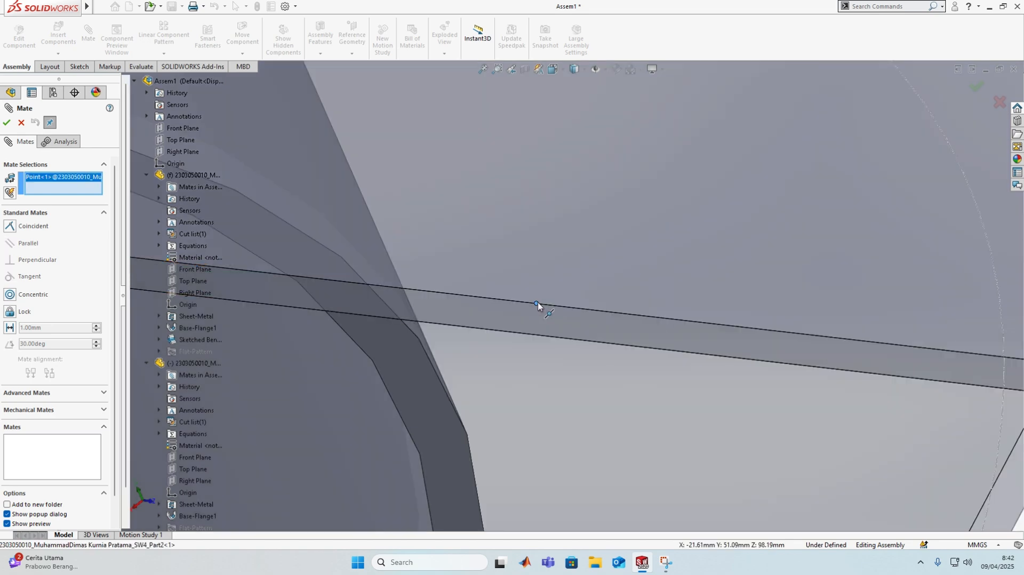
- Make the midpoint of the strip's straight end edge coincident with the chosen flange midpoint and finish mating
scroll(653, 288, up, 5)
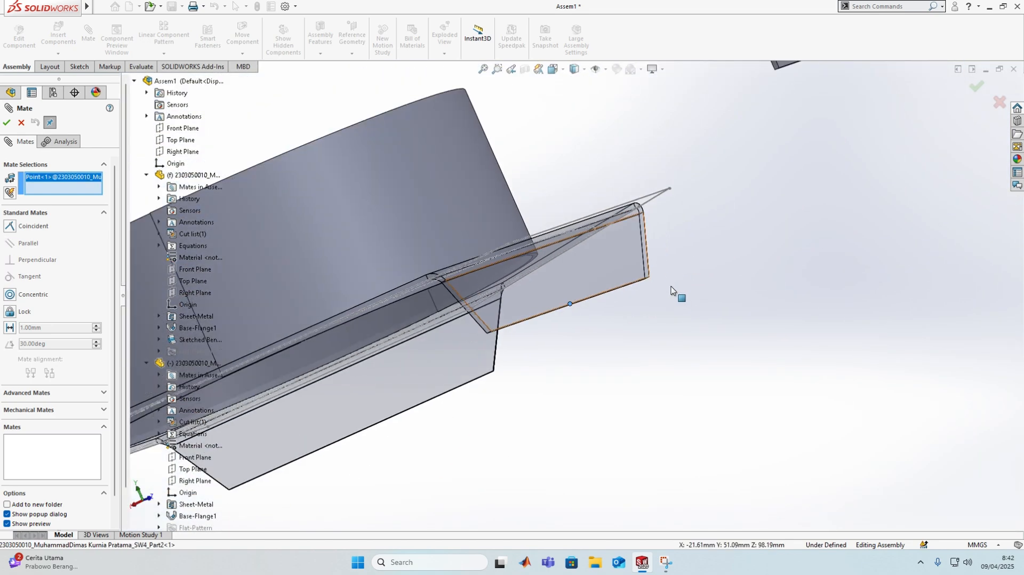
scroll(672, 291, up, 3)
middle_drag(671, 290, 663, 221)
scroll(680, 107, down, 3)
scroll(679, 108, up, 3)
scroll(680, 92, down, 2)
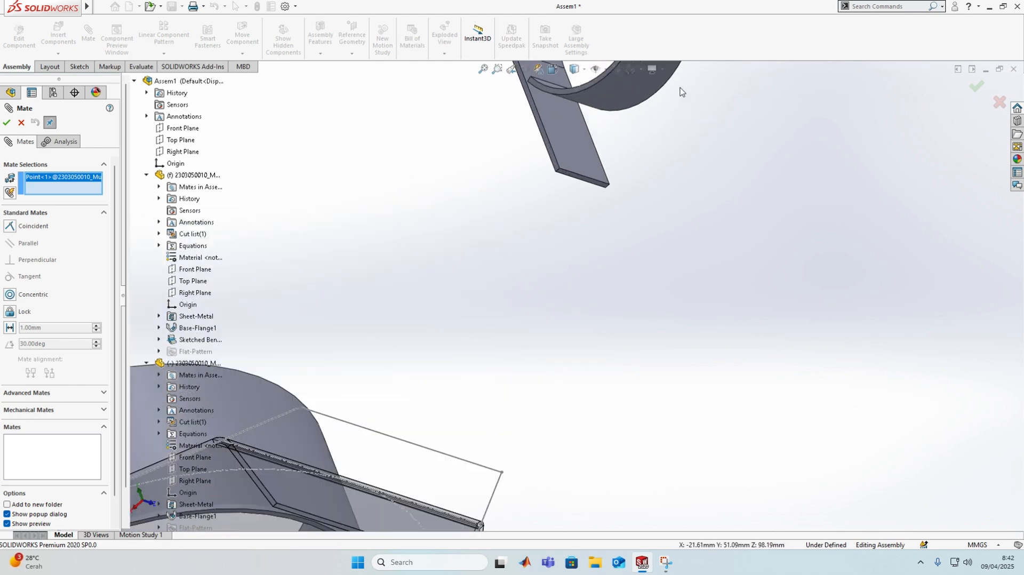
scroll(528, 254, down, 5)
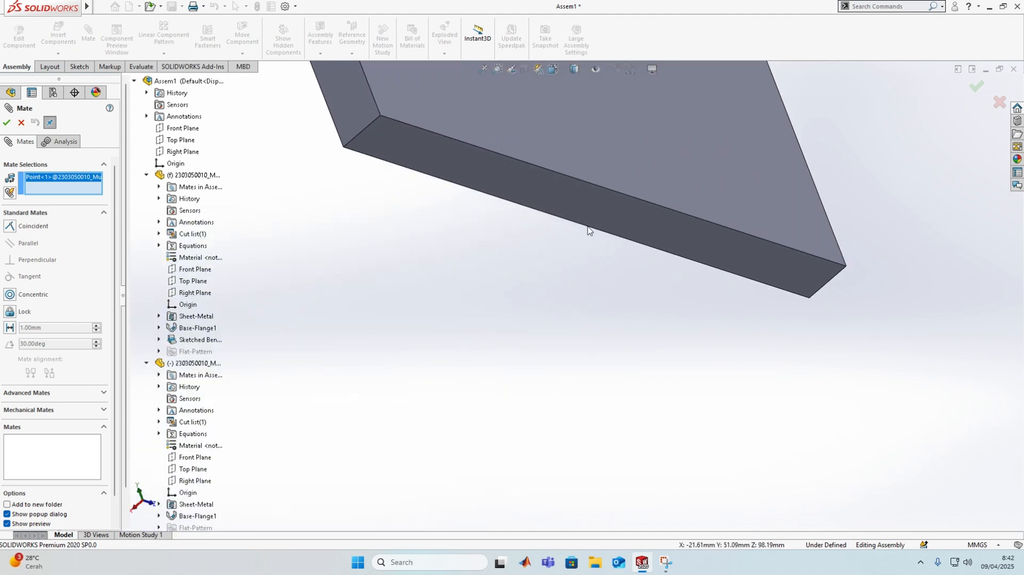
middle_drag(583, 272, 652, 320)
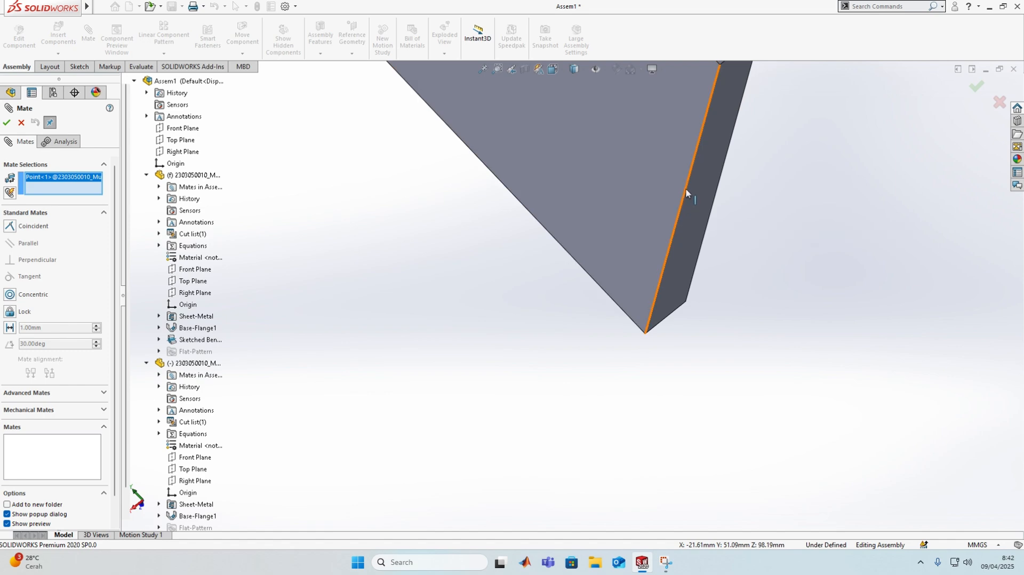
click(682, 203)
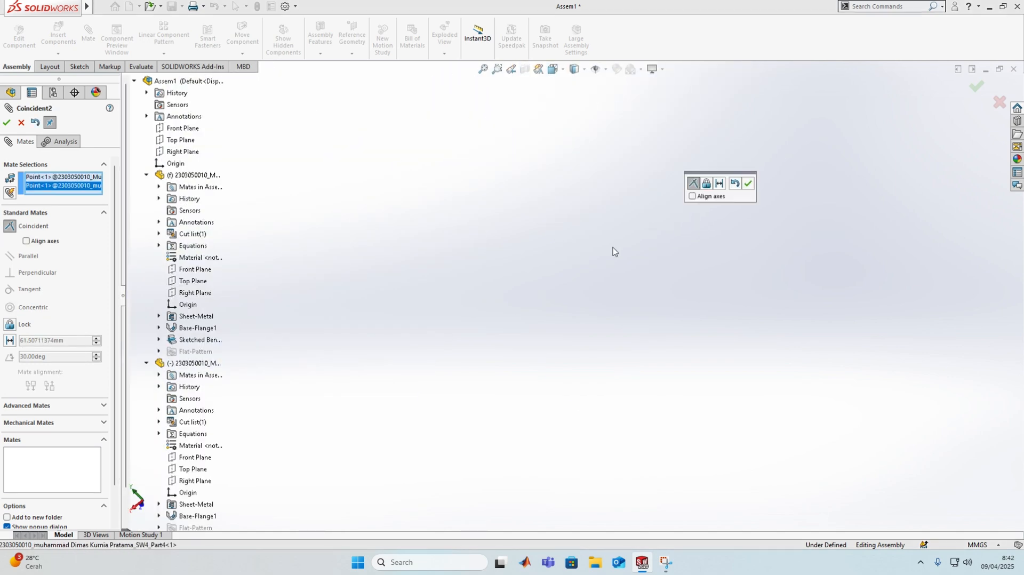
middle_drag(612, 251, 445, 342)
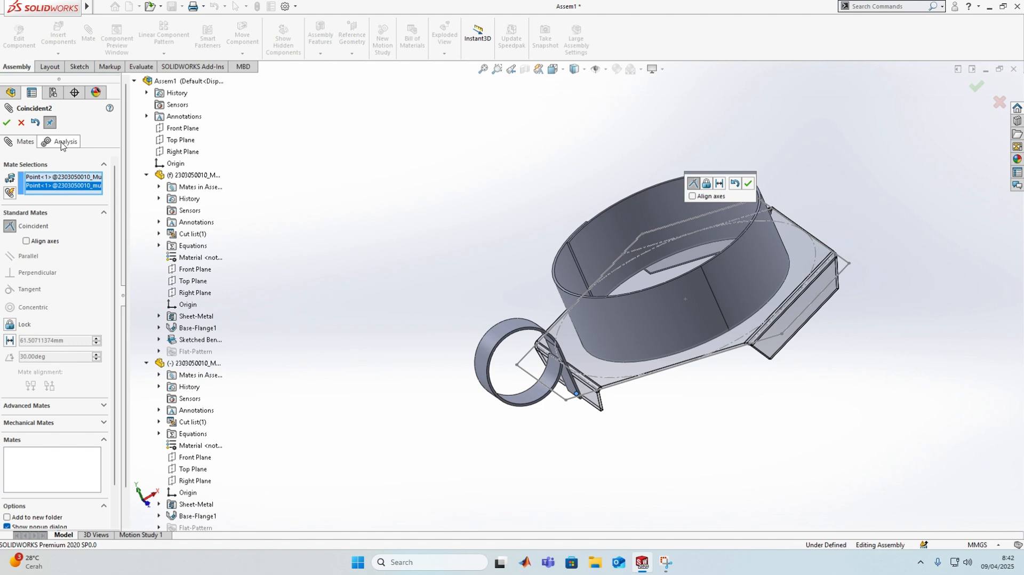
click(6, 123)
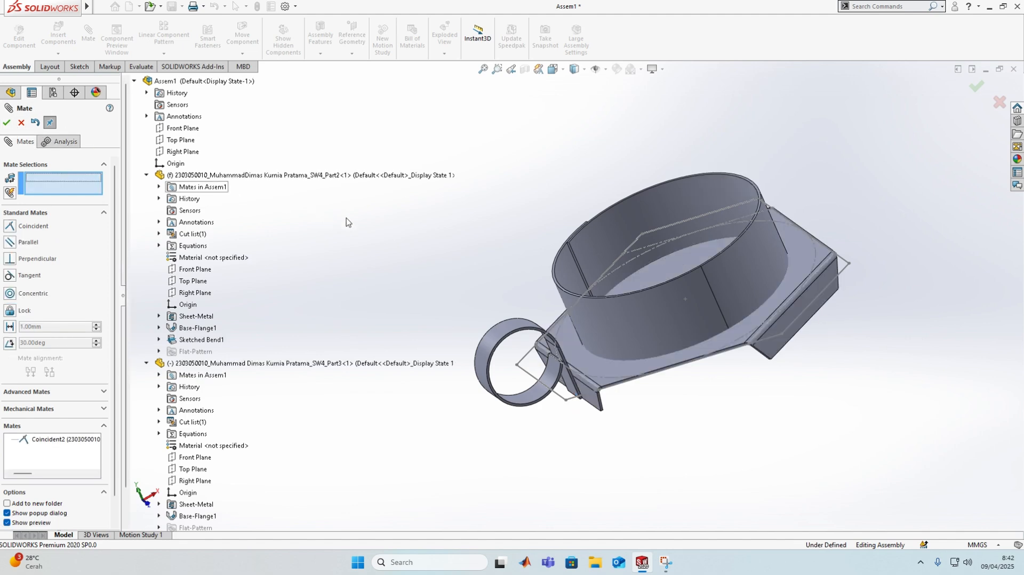
click(7, 122)
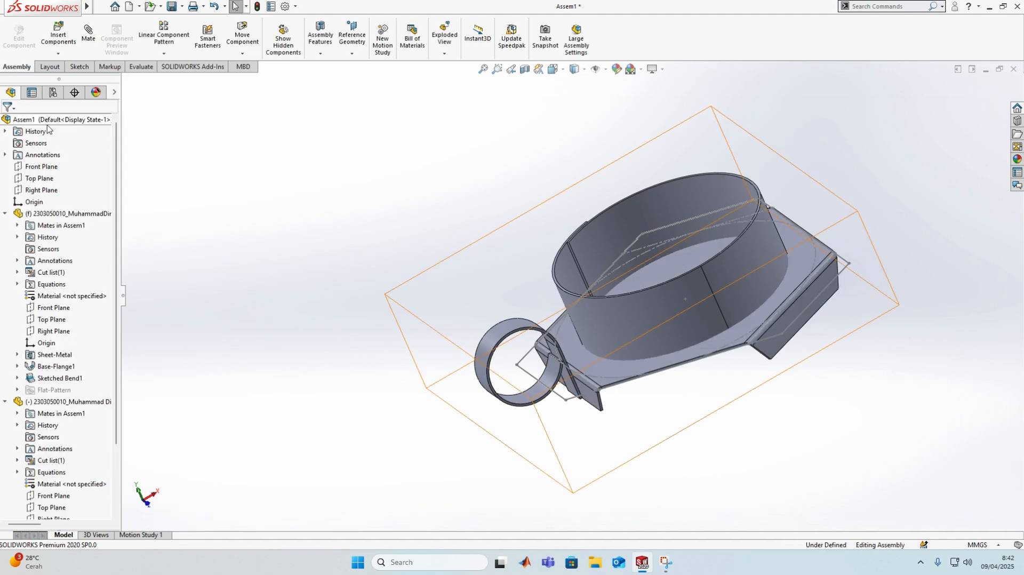
- Hide the outline sketch of the hexagonal plate
middle_drag(921, 316, 901, 319)
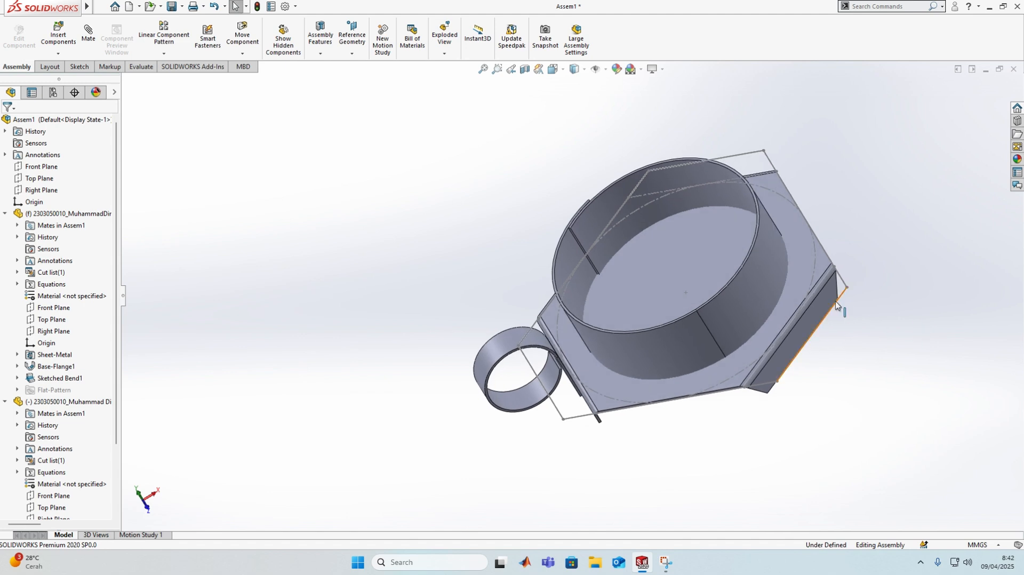
click(774, 167)
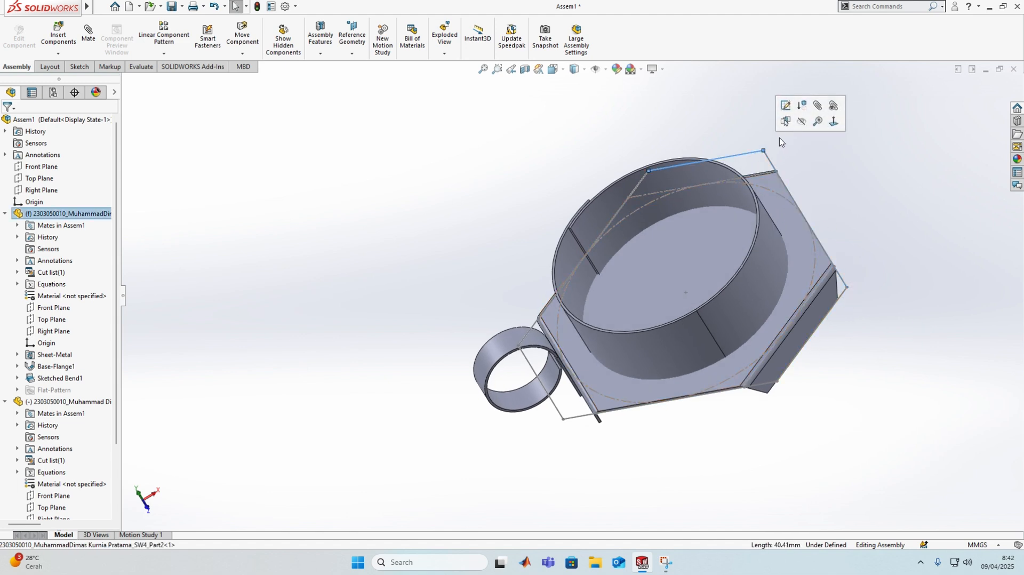
click(799, 184)
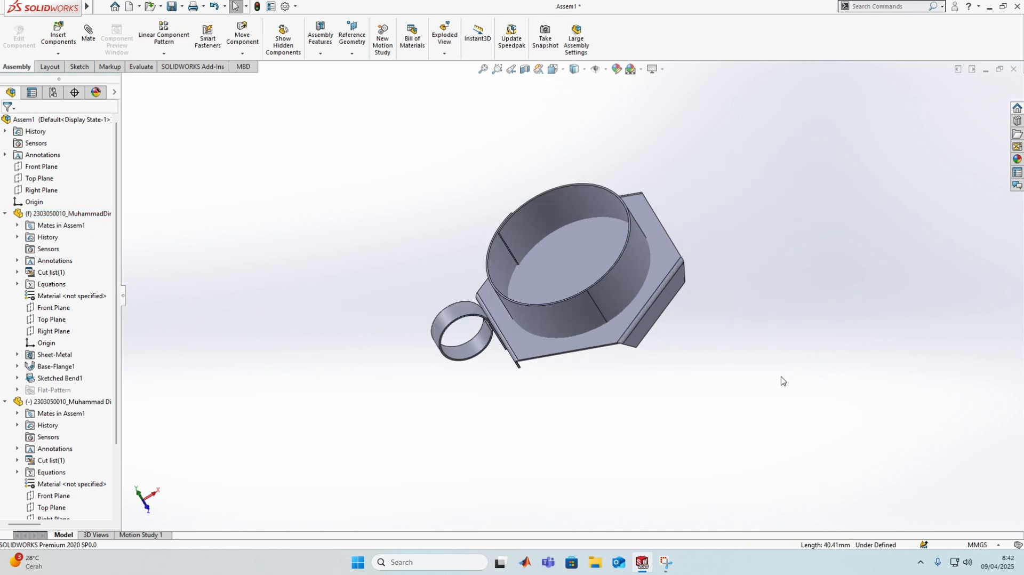